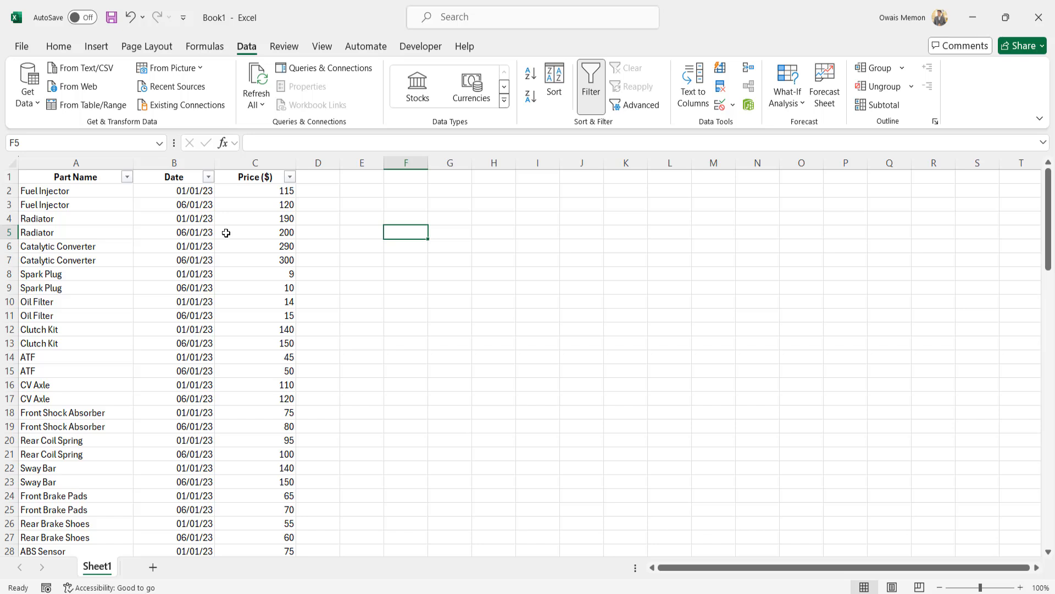
Step: Examine the Part Name, Date and Price ($) columns, their header row and the date entries in the parts table
left_click(196, 223)
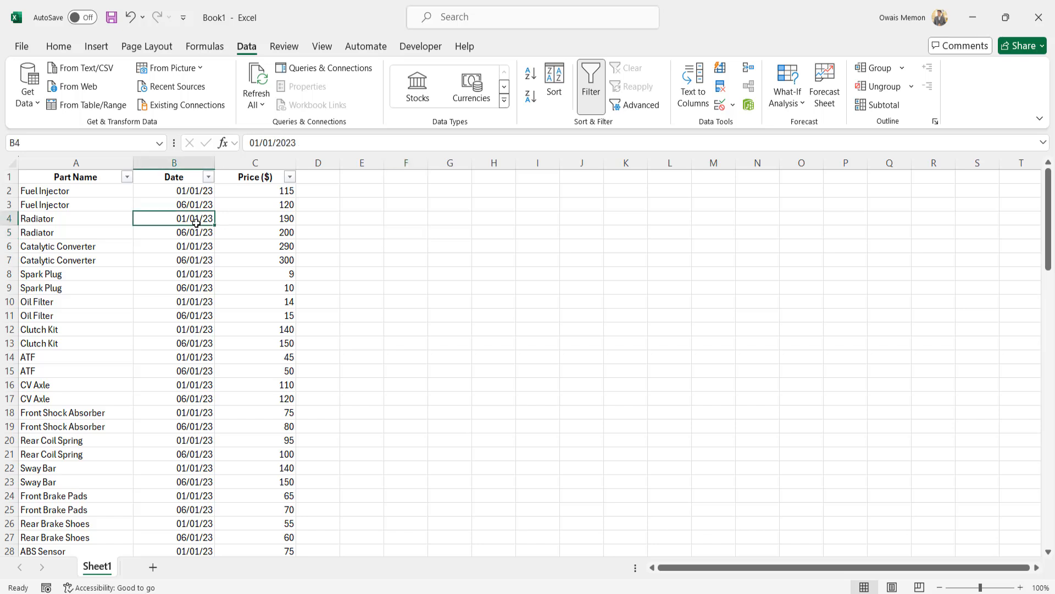
left_click(89, 181)
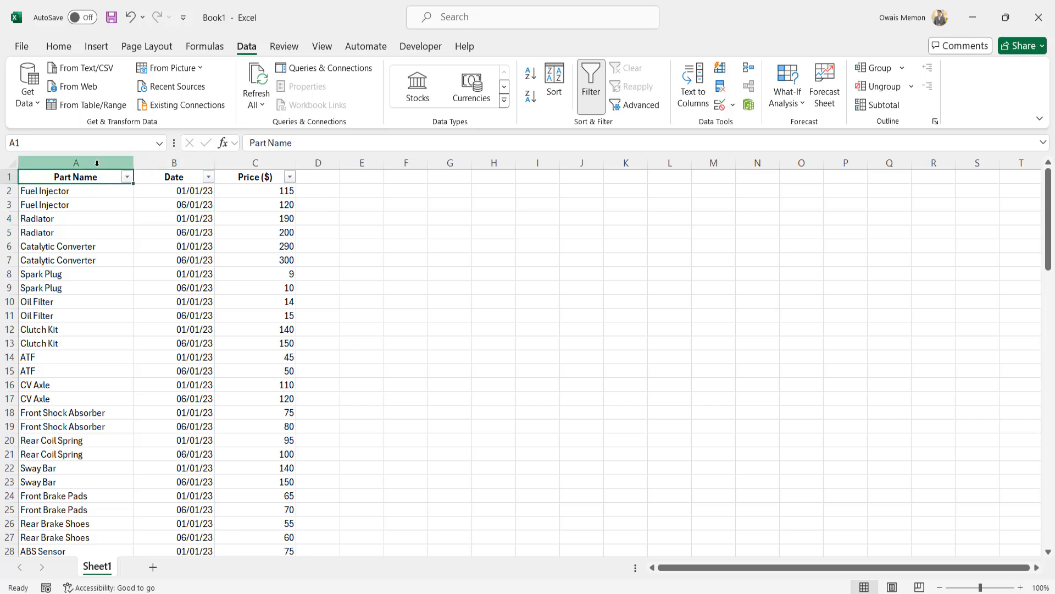
left_click(109, 163)
left_click(175, 163)
left_click(255, 163)
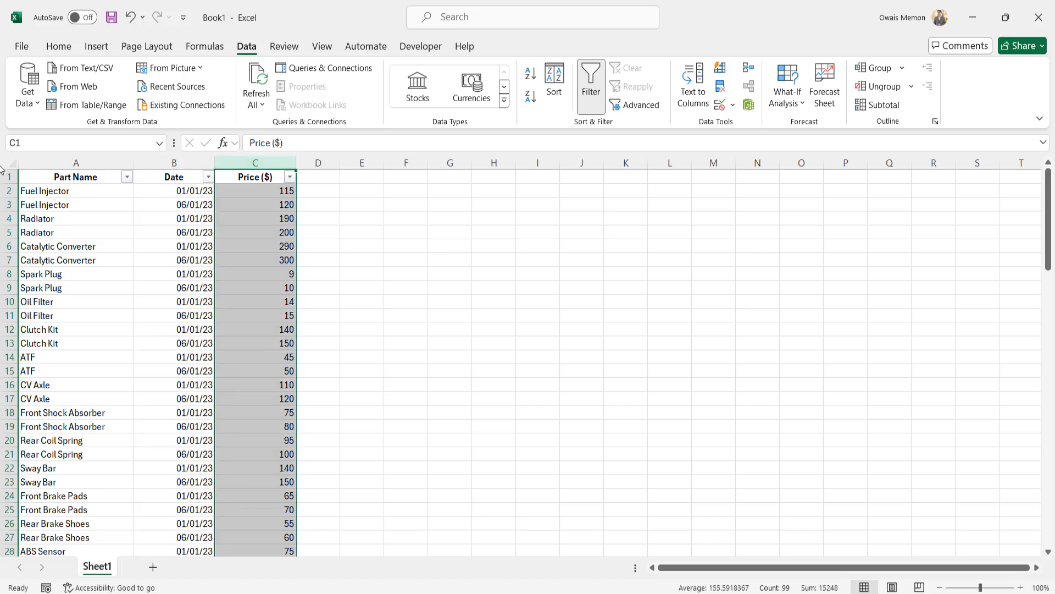
left_click(9, 175)
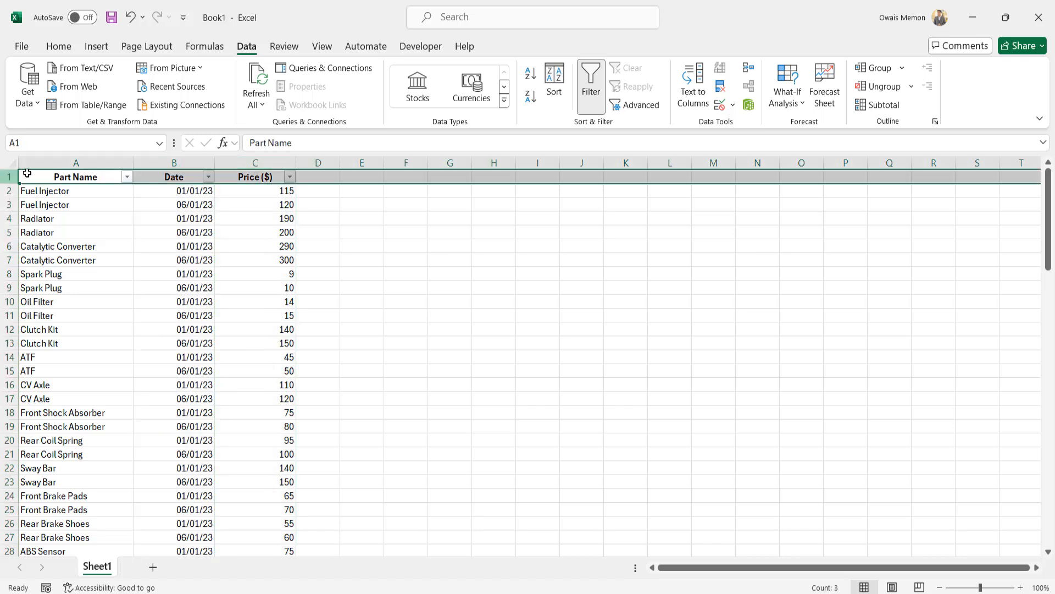
left_click(100, 176)
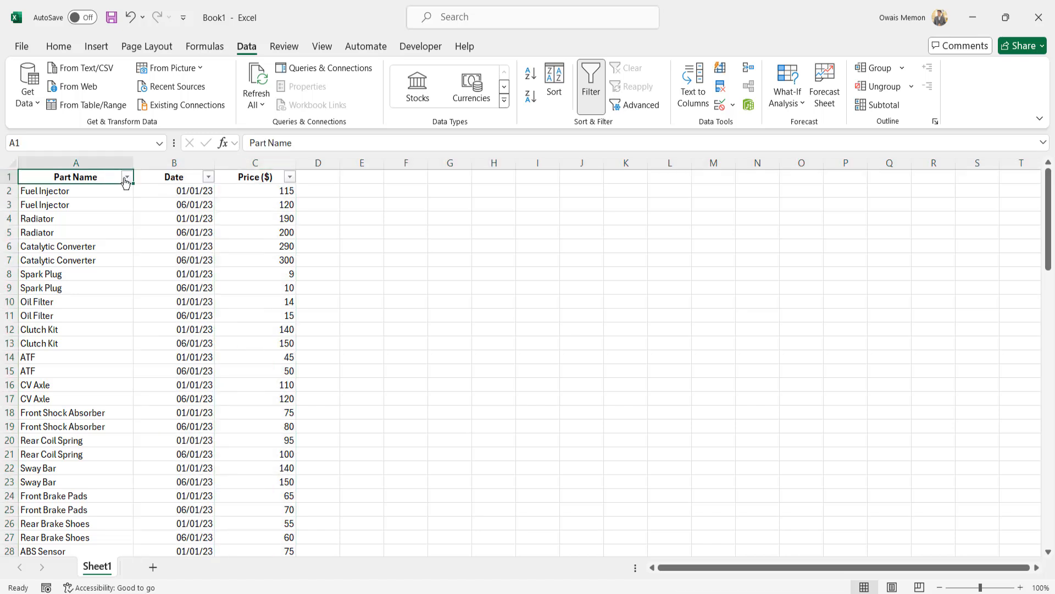
left_click(165, 177)
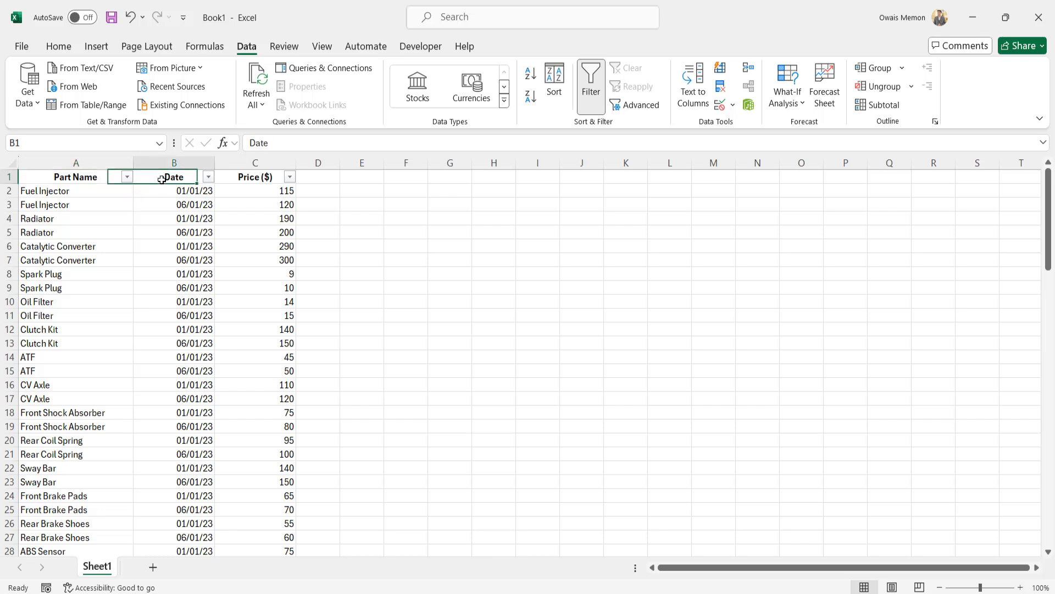
left_click(241, 177)
left_click(203, 200)
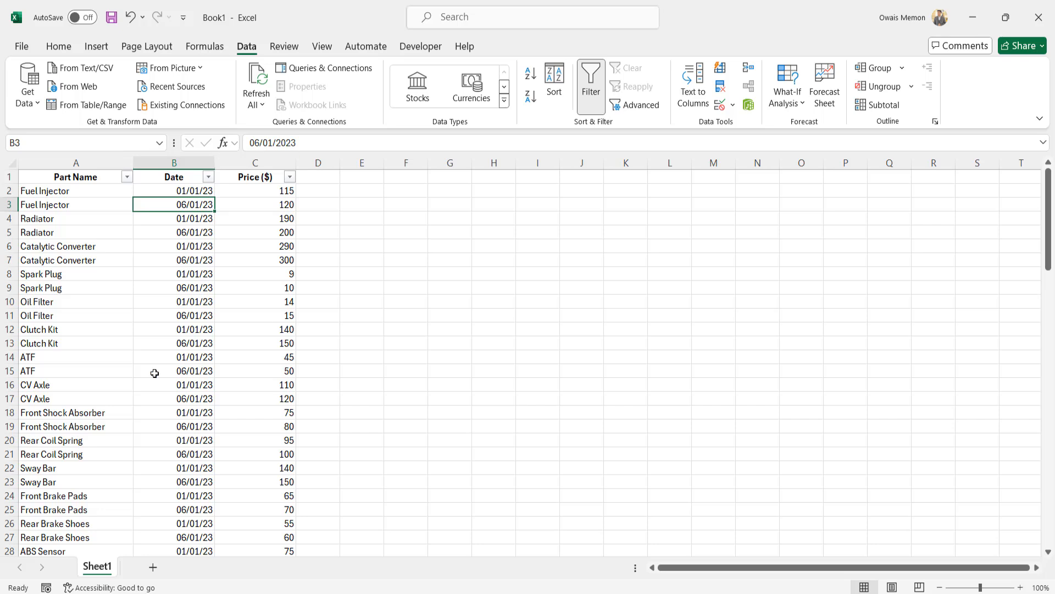
left_click(164, 187)
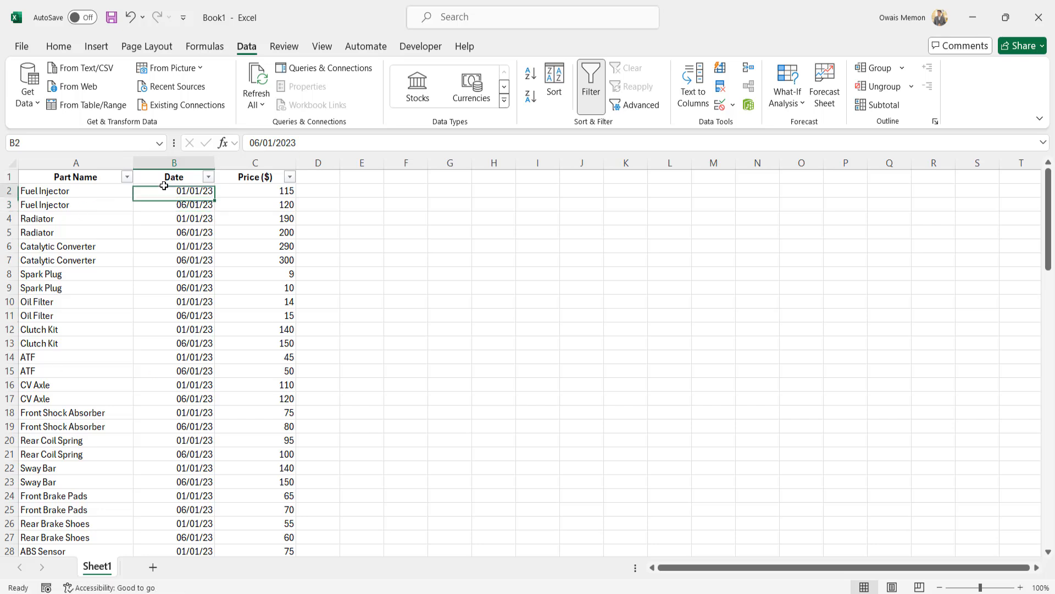
left_click(128, 226)
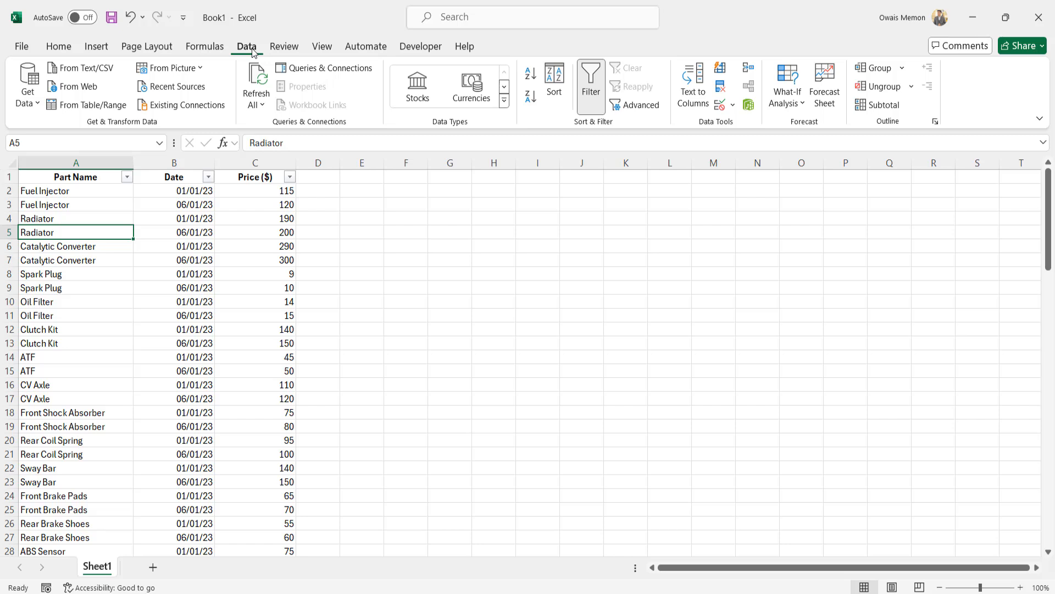
Step: Remove the existing filter and reapply it to the whole table, A1:C99
left_click(599, 89)
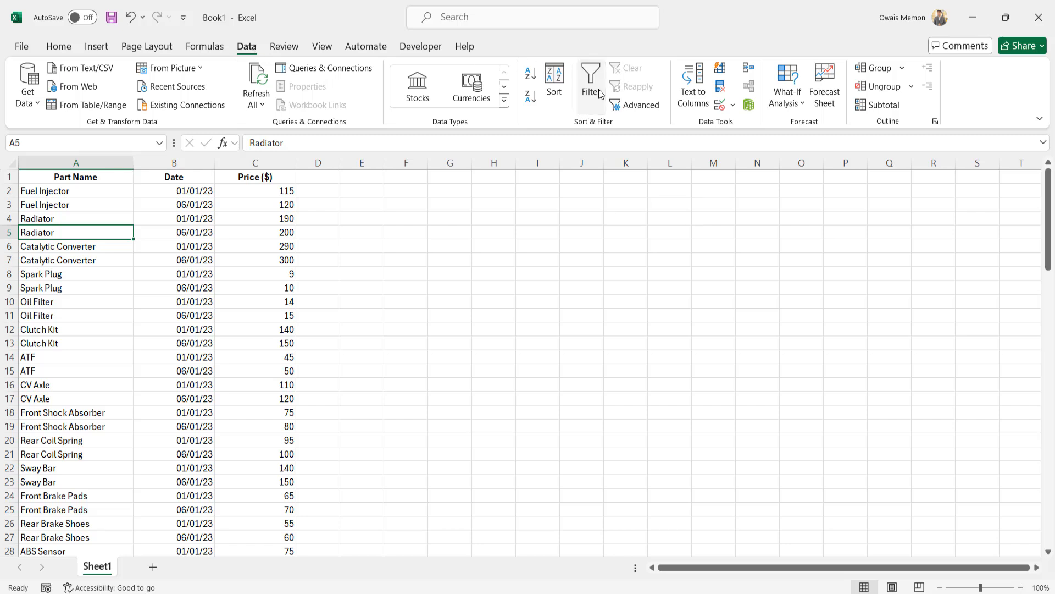
left_click(291, 218)
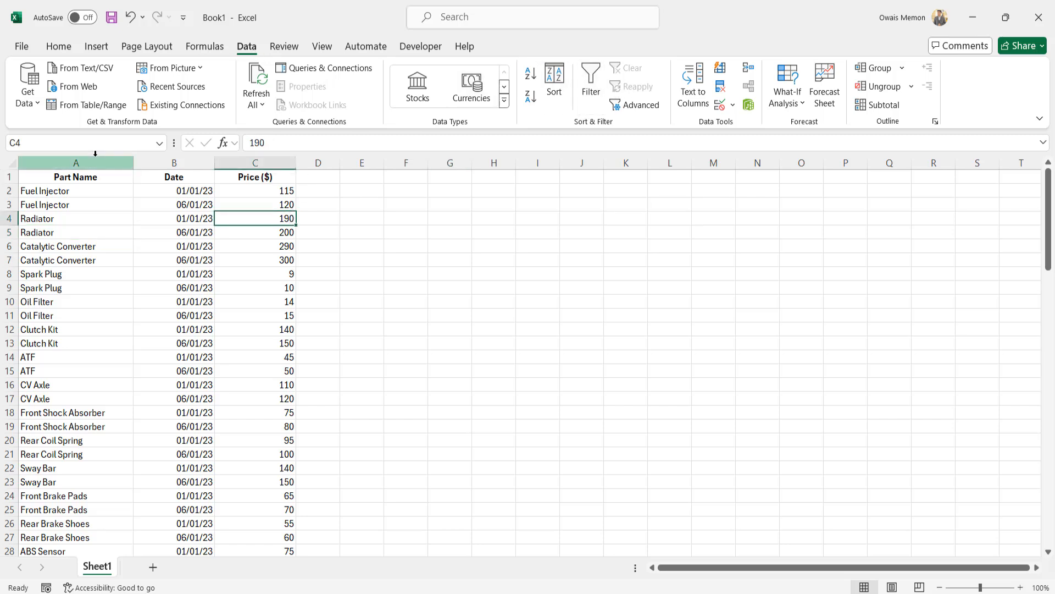
left_click(56, 179)
left_click(230, 179, "shift")
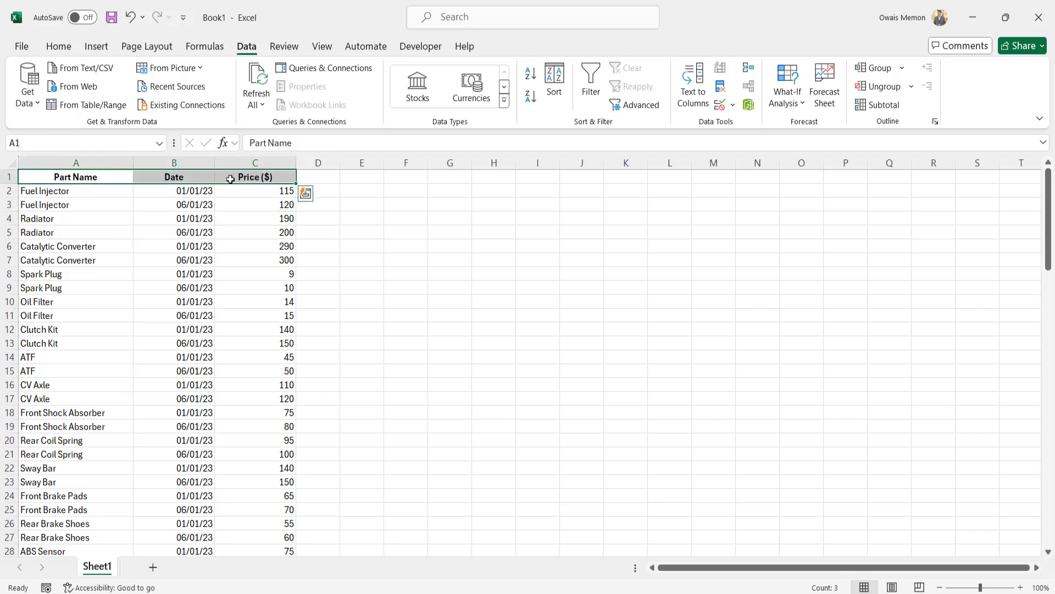
key("ctrl+shift+Down")
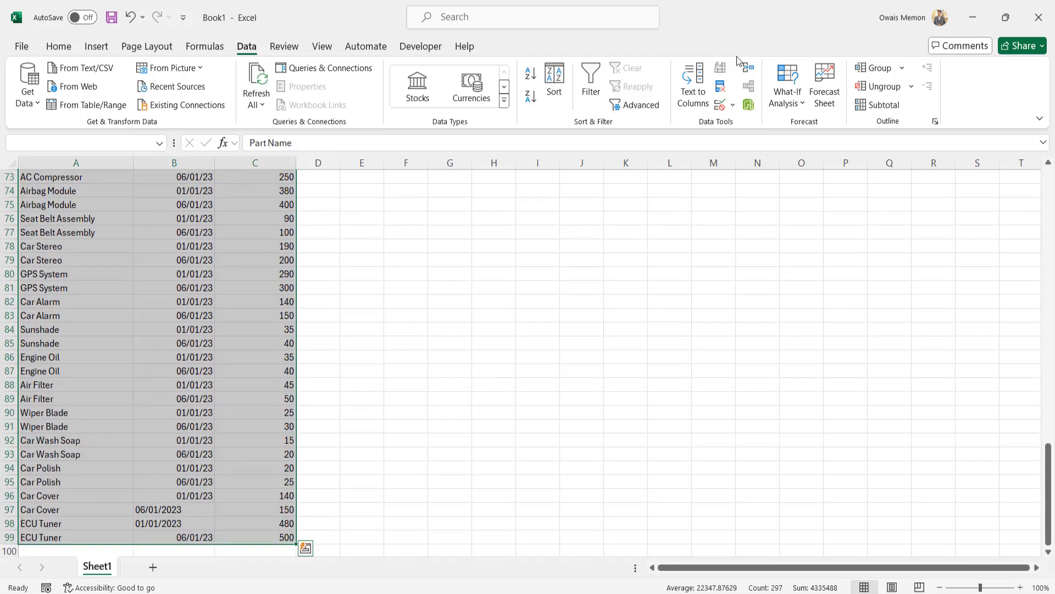
left_click(584, 91)
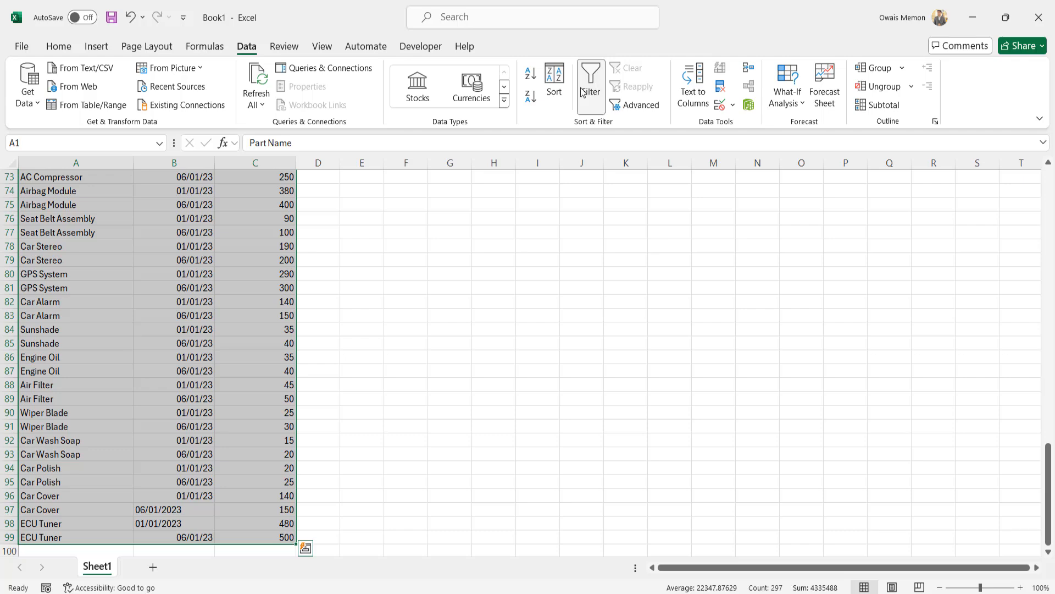
left_click(192, 231)
key("ctrl+Up")
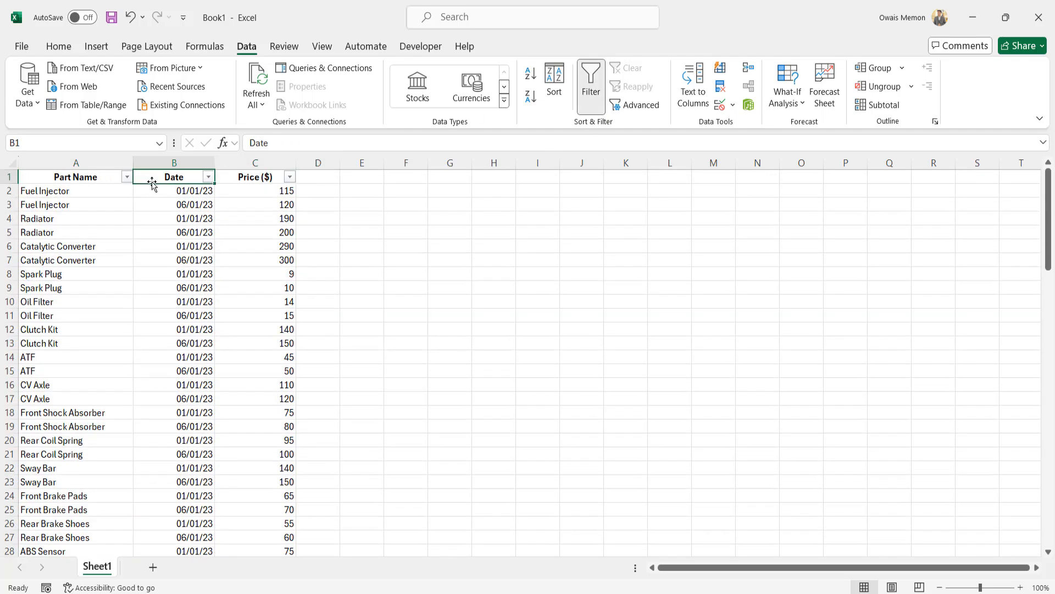
Step: Filter the Date column to only the ungrouped 01/01/2023 and 06/01/2023 entries to inspect them, and clear the filter again
left_click(209, 177)
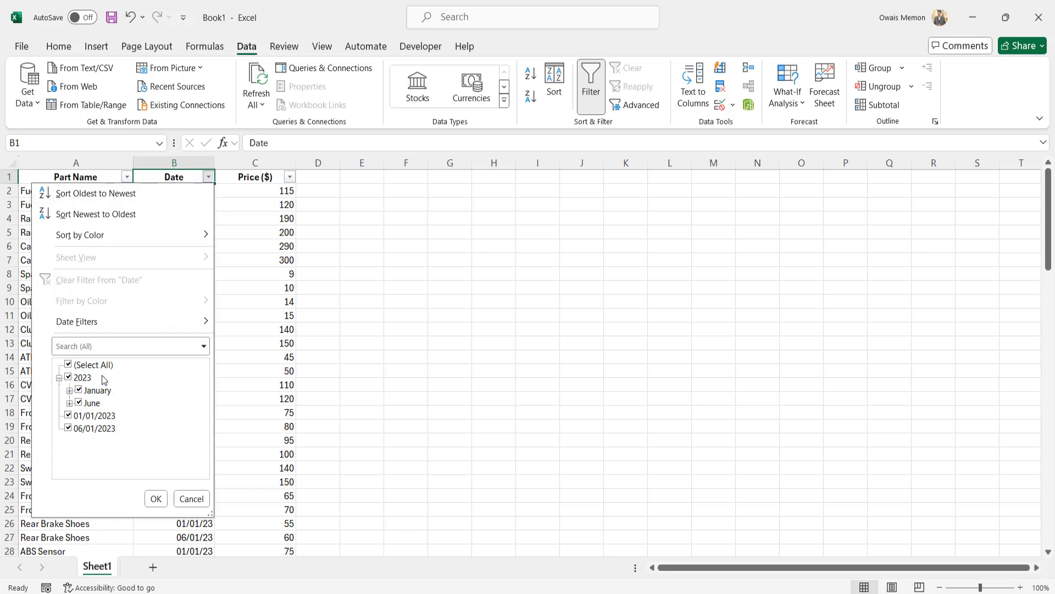
left_click(77, 424)
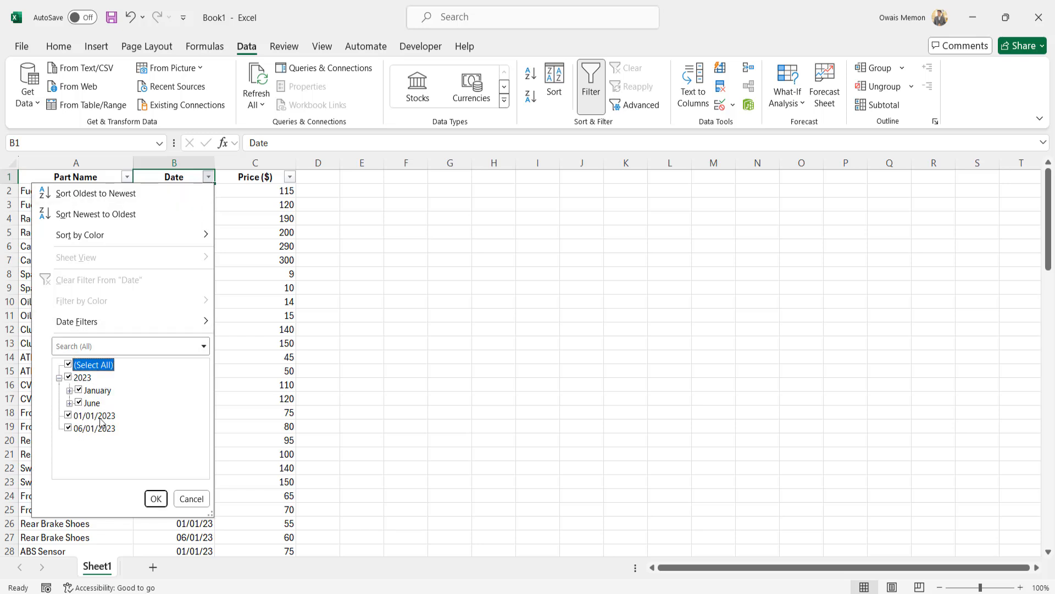
left_click(68, 364)
left_click(68, 416)
left_click(68, 428)
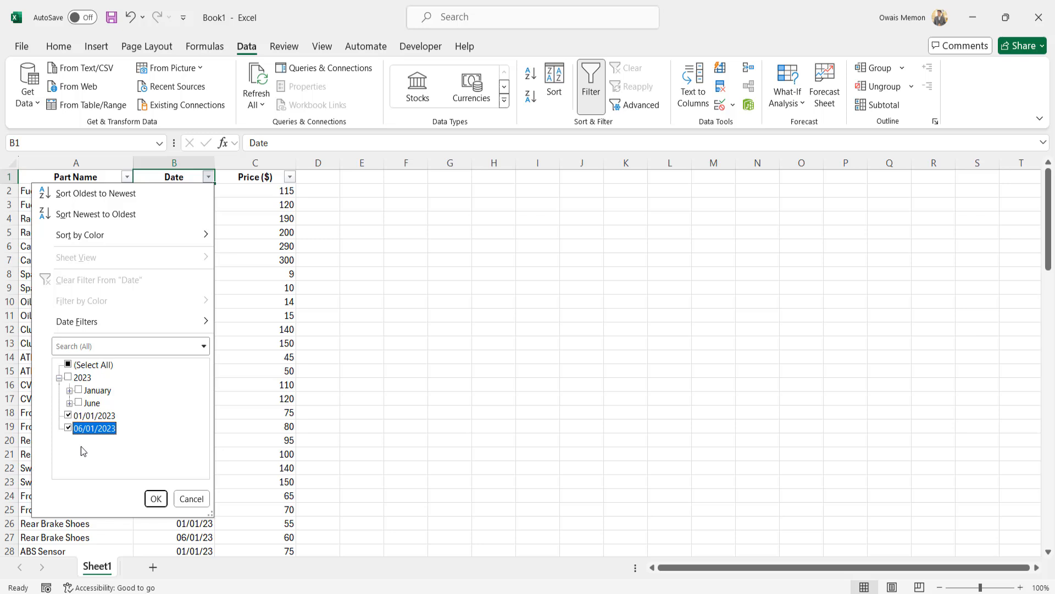
left_click(158, 498)
left_click(186, 191)
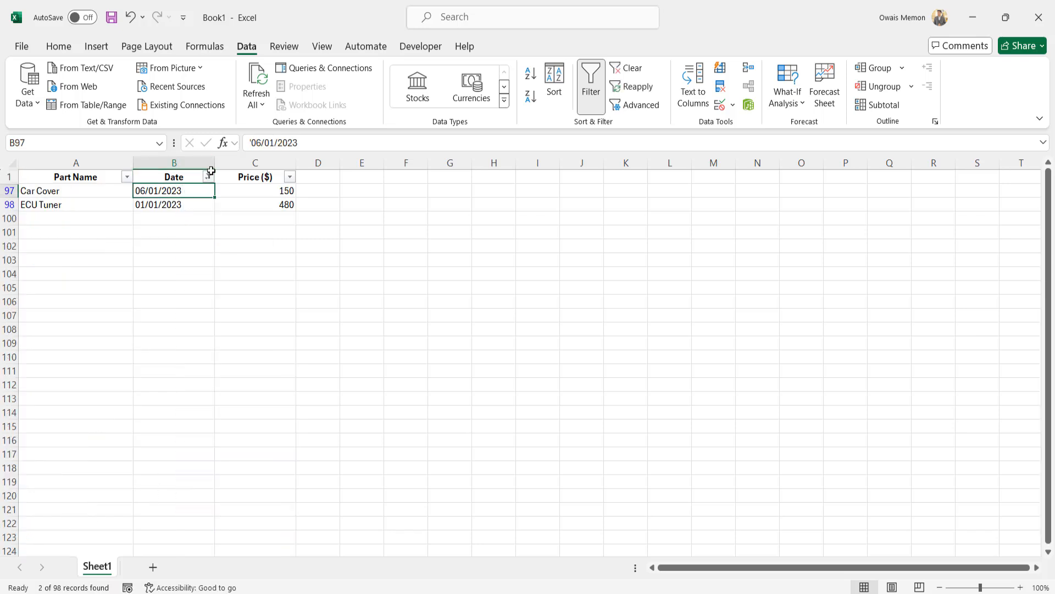
left_click(208, 177)
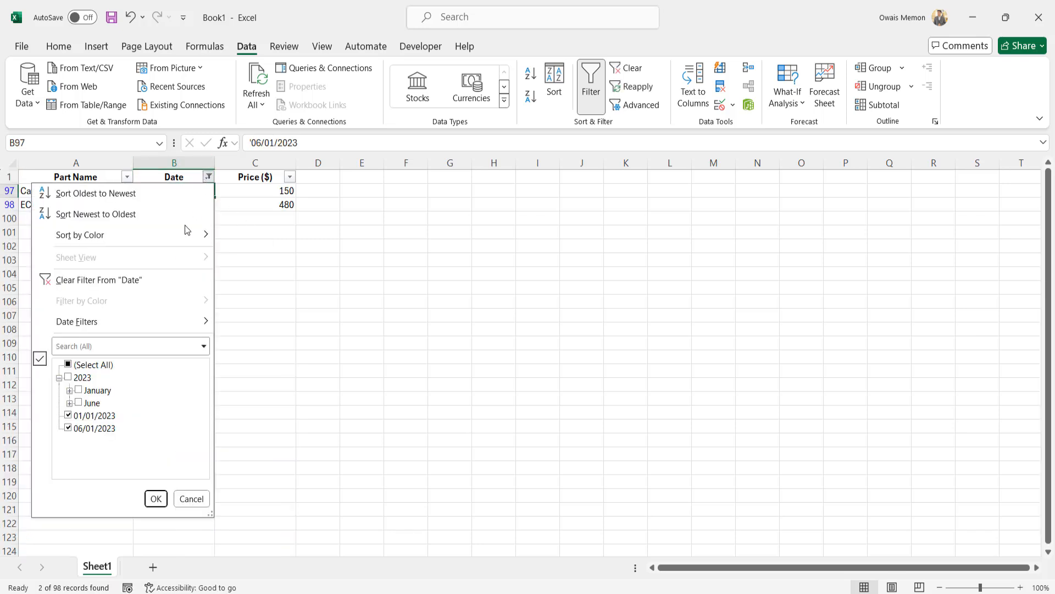
left_click(141, 279)
Step: Delete the leading apostrophe from the second Car Cover date in B97, leaving 06/01/2023
scroll(149, 275, "down", 8)
scroll(149, 275, "down", 19)
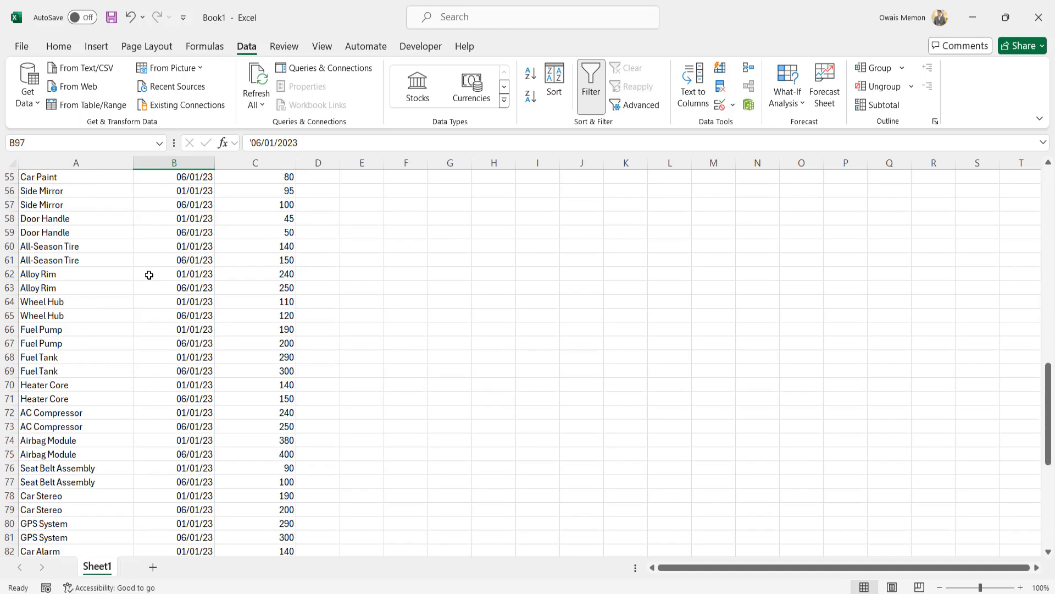
left_click_drag(172, 273, 180, 358)
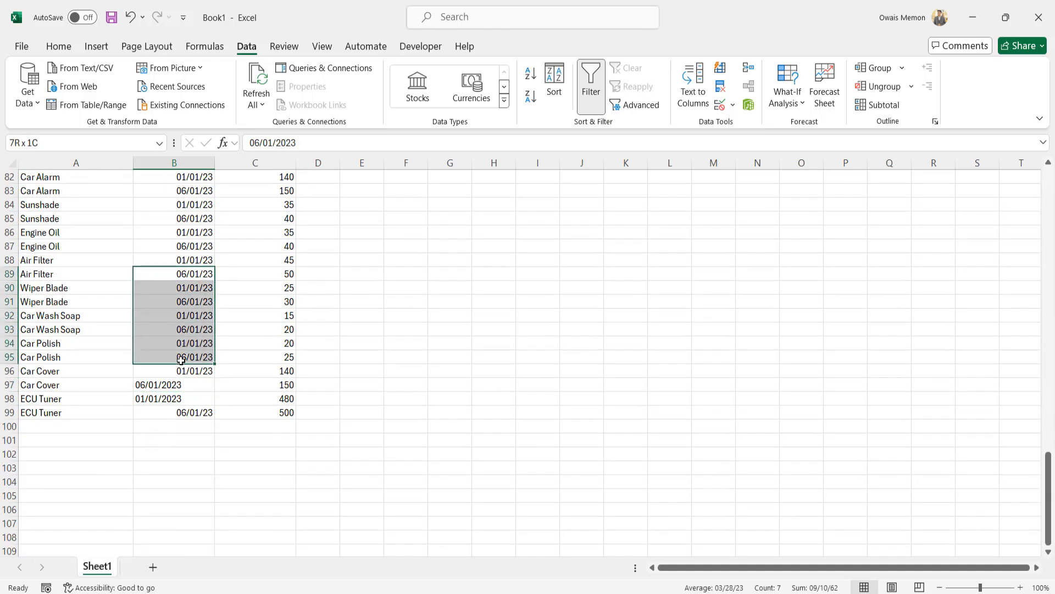
left_click(184, 385)
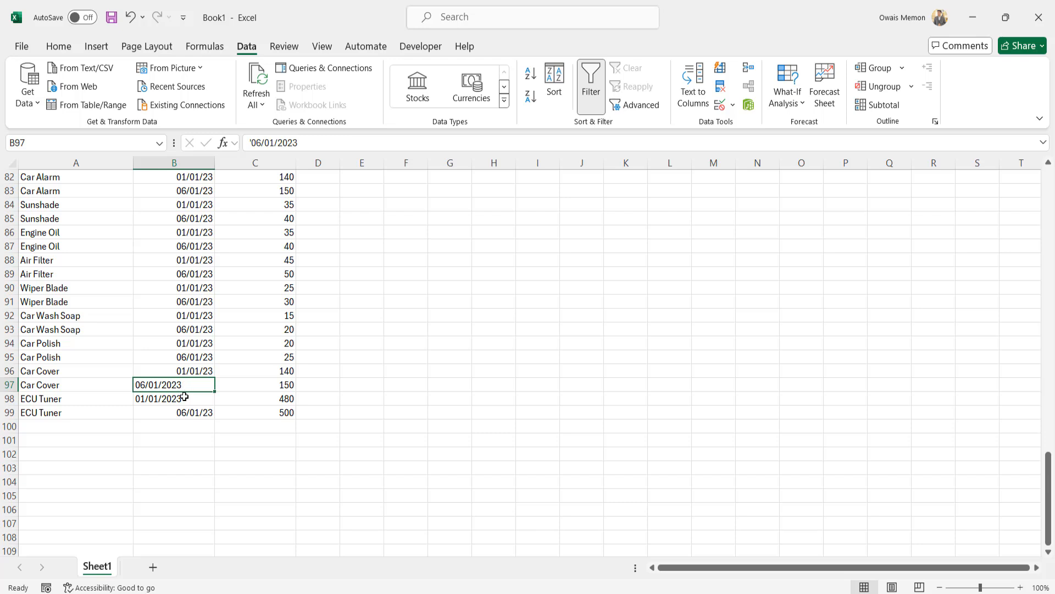
left_click(184, 396)
left_click(171, 385)
double_click(194, 384)
key("Return")
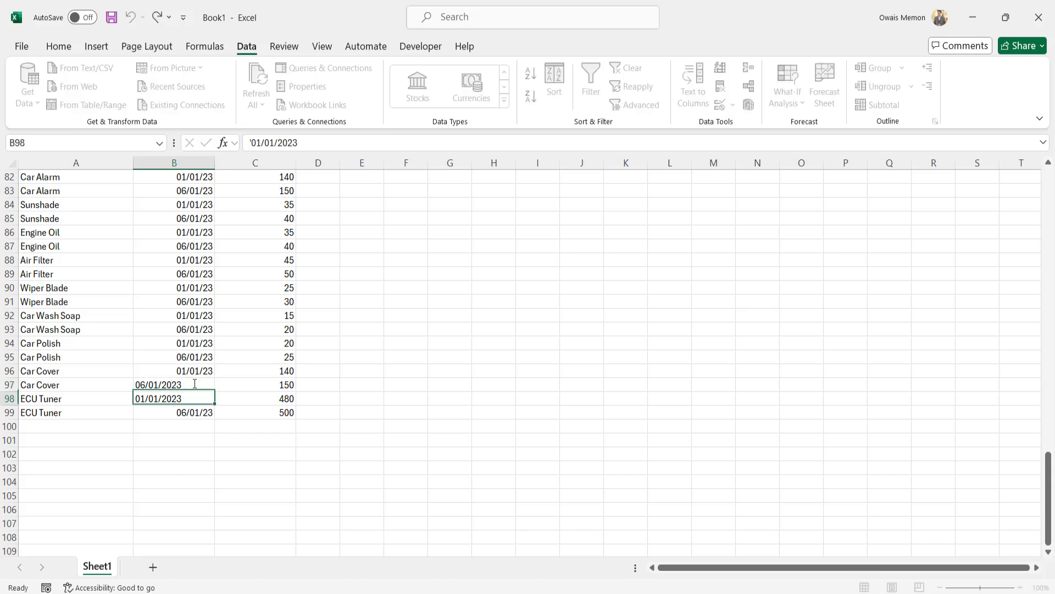
double_click(195, 384)
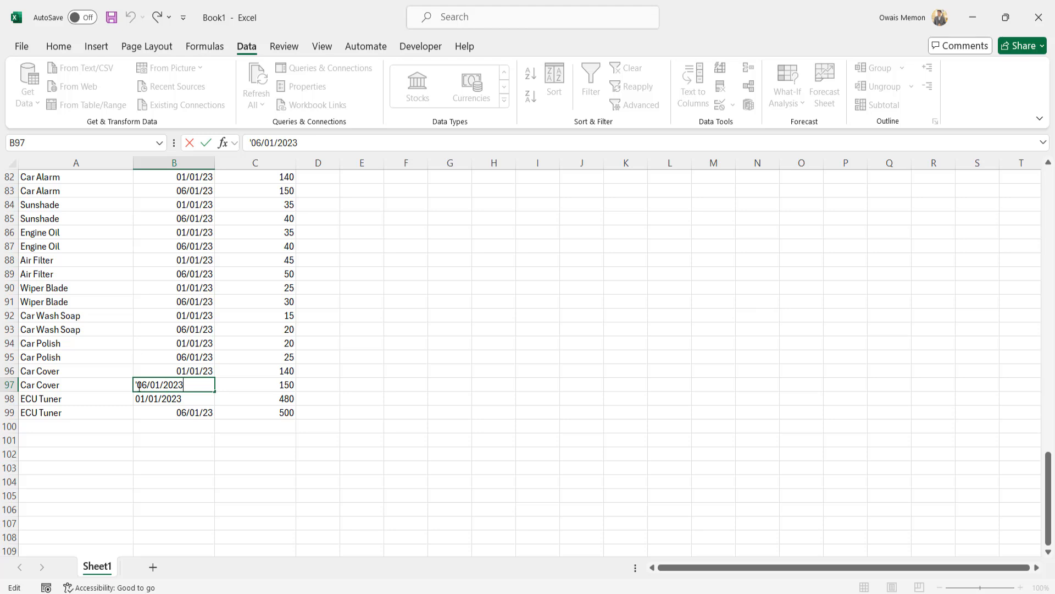
left_click_drag(131, 383, 126, 383)
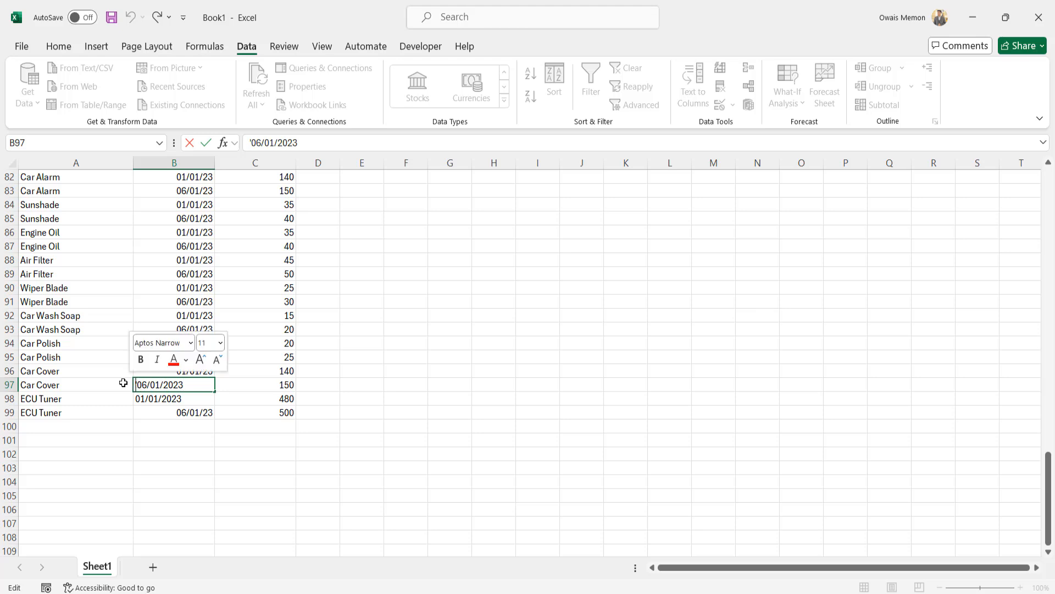
key("Delete")
key("Return")
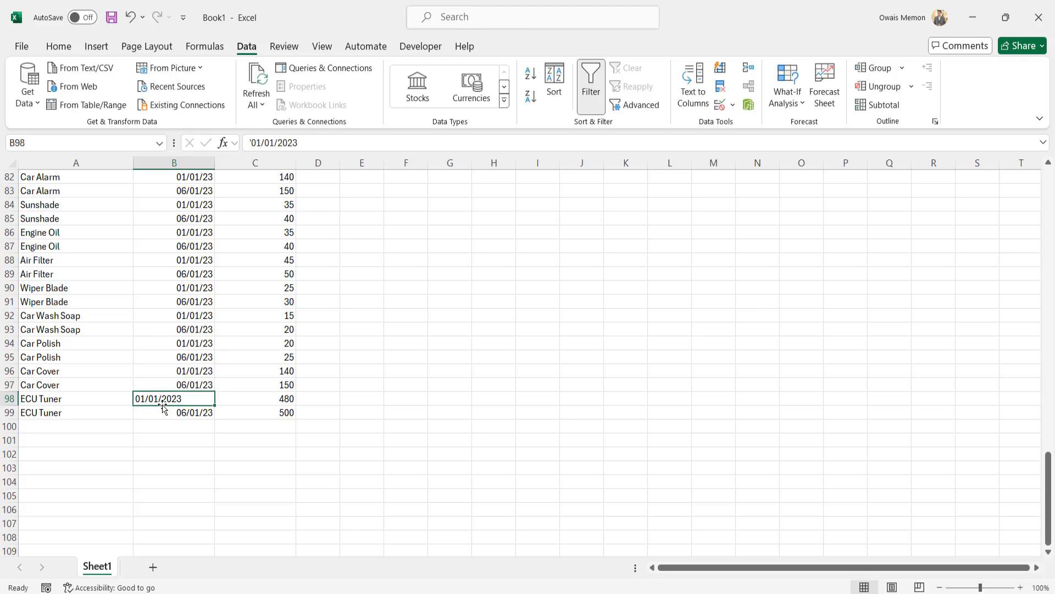
Step: Delete the leading apostrophe from the first ECU Tuner date in B98, leaving 01/01/2023
double_click(160, 399)
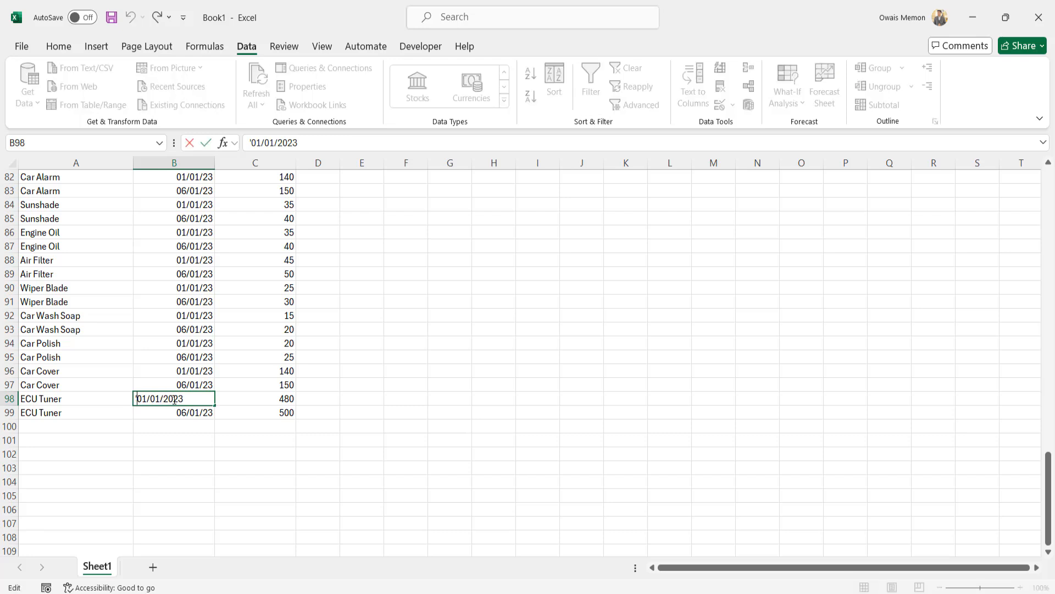
key("BackSpace")
key("Return")
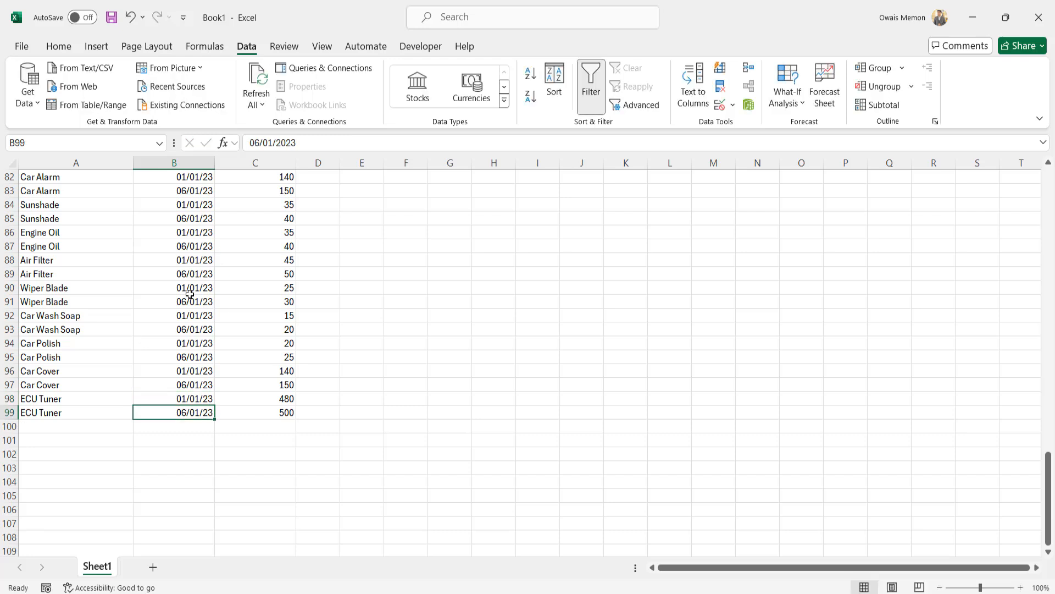
Step: Check how the Date column's filter list groups the dates by expanding June and January, and look over the table
key("ctrl+Up")
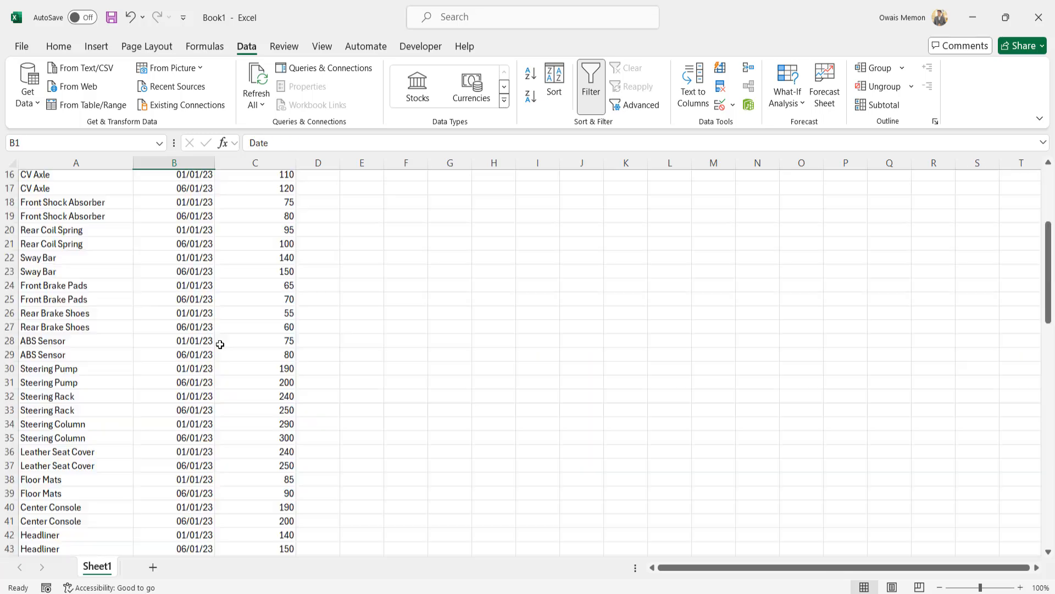
key("alt+Down")
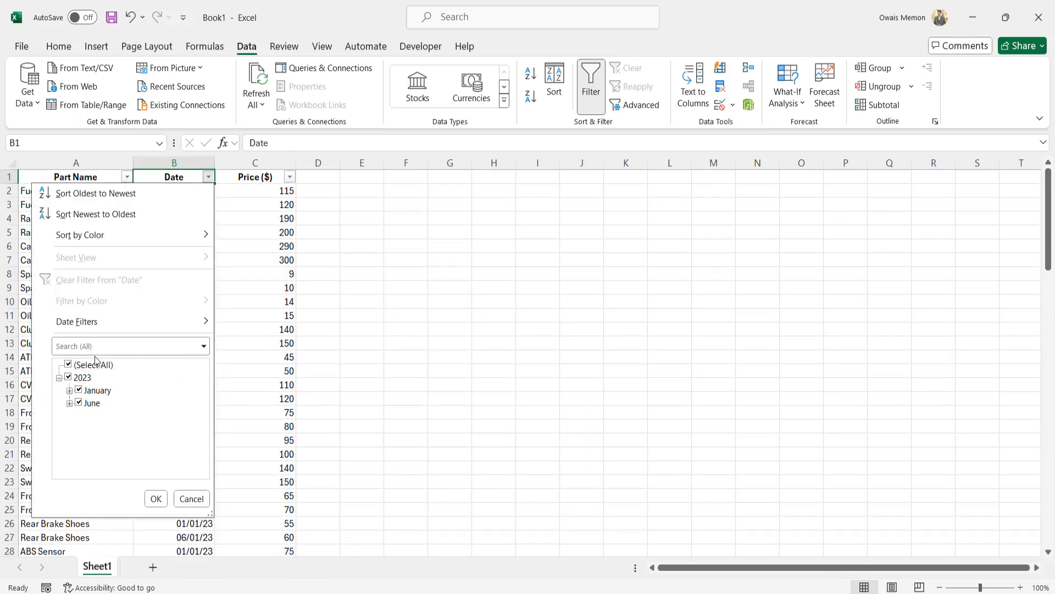
left_click(70, 403)
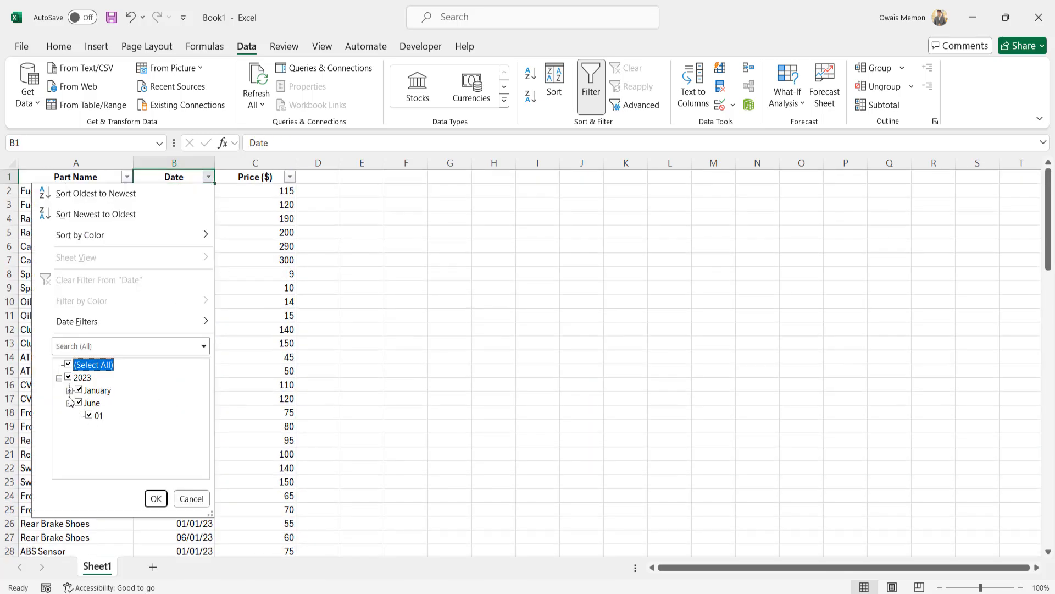
left_click(70, 390)
left_click(155, 499)
left_click(182, 439)
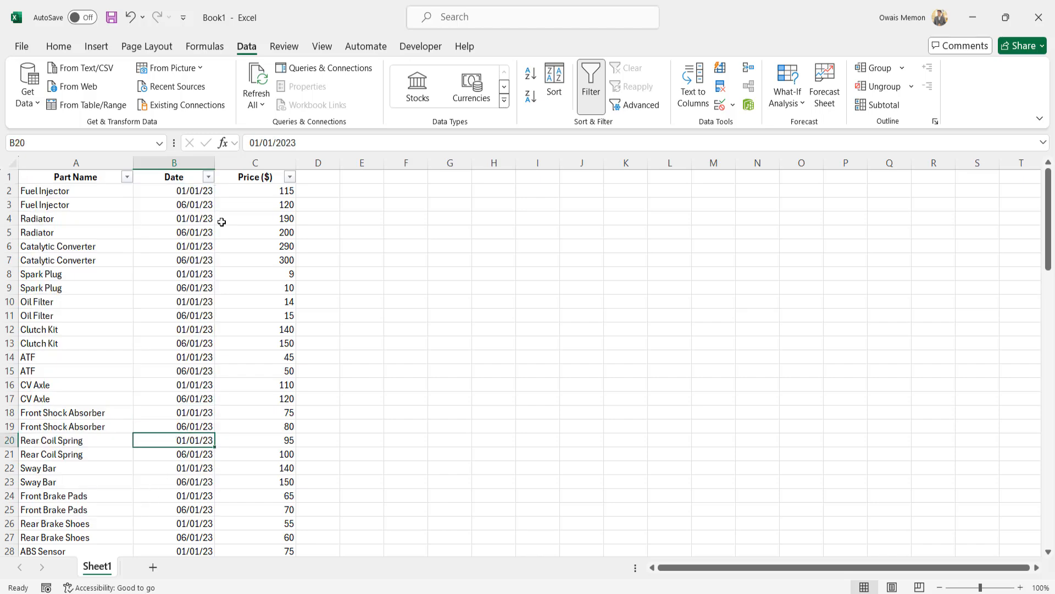
scroll(220, 222, "down", 5)
scroll(222, 221, "up", 5)
Step: Create a PivotTable from the whole parts price table, A1:C99 on Sheet1, placed on a new worksheet
left_click_drag(273, 181, 98, 181)
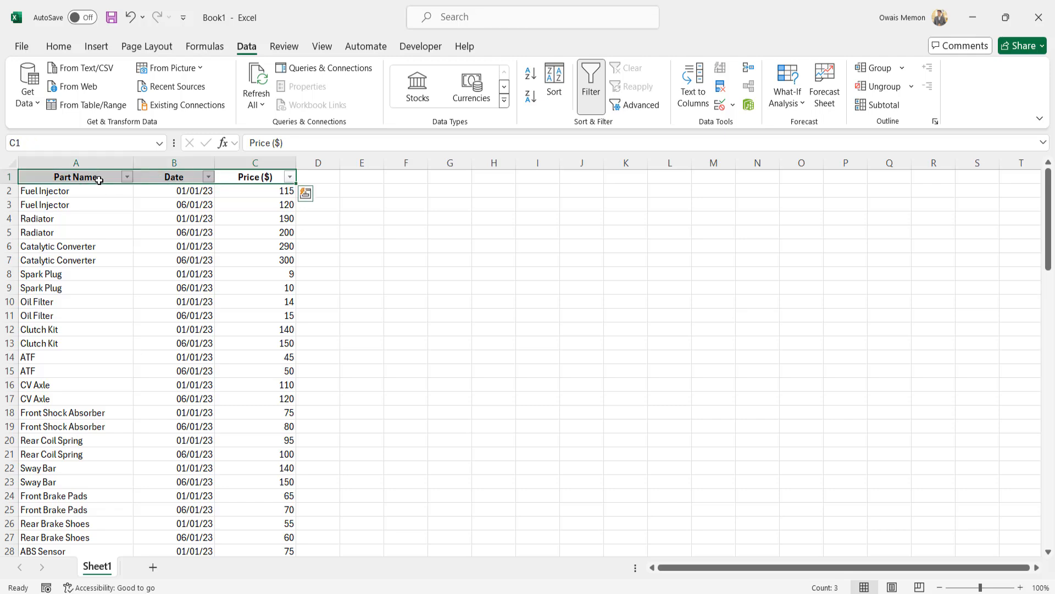
key("ctrl+shift+Down")
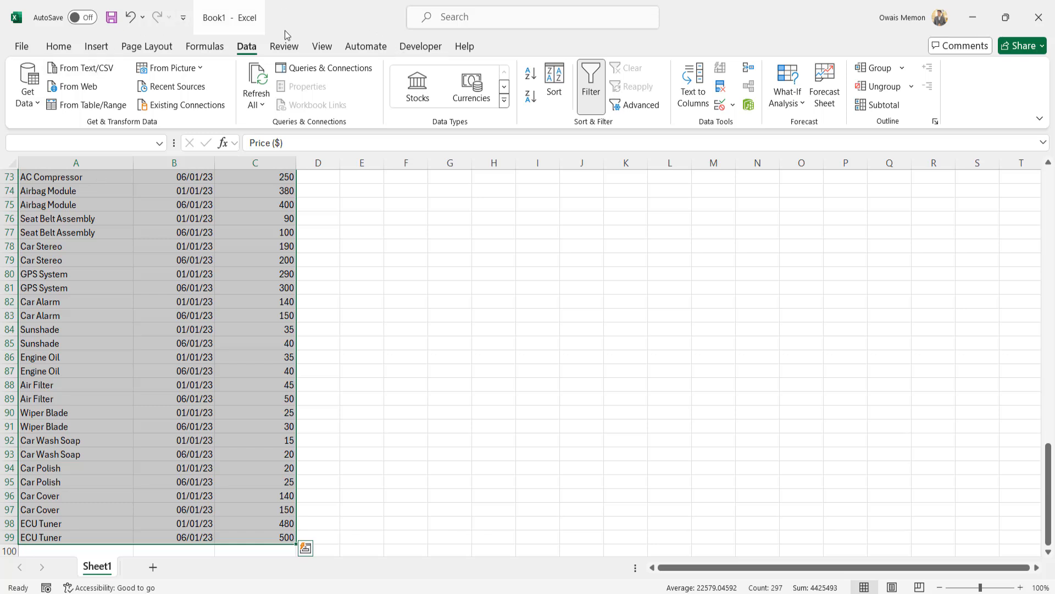
left_click(95, 47)
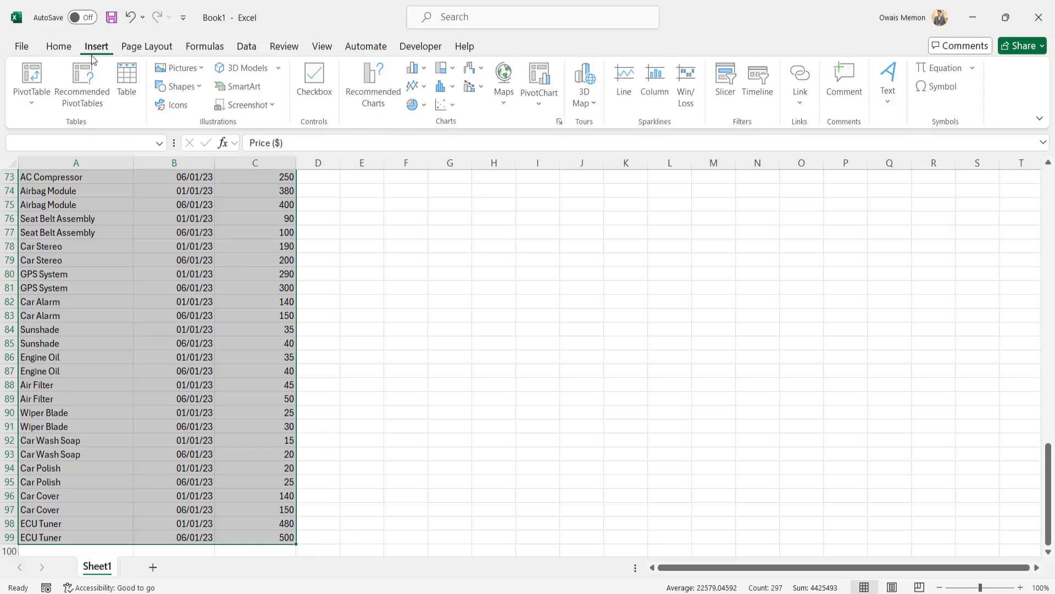
left_click(47, 81)
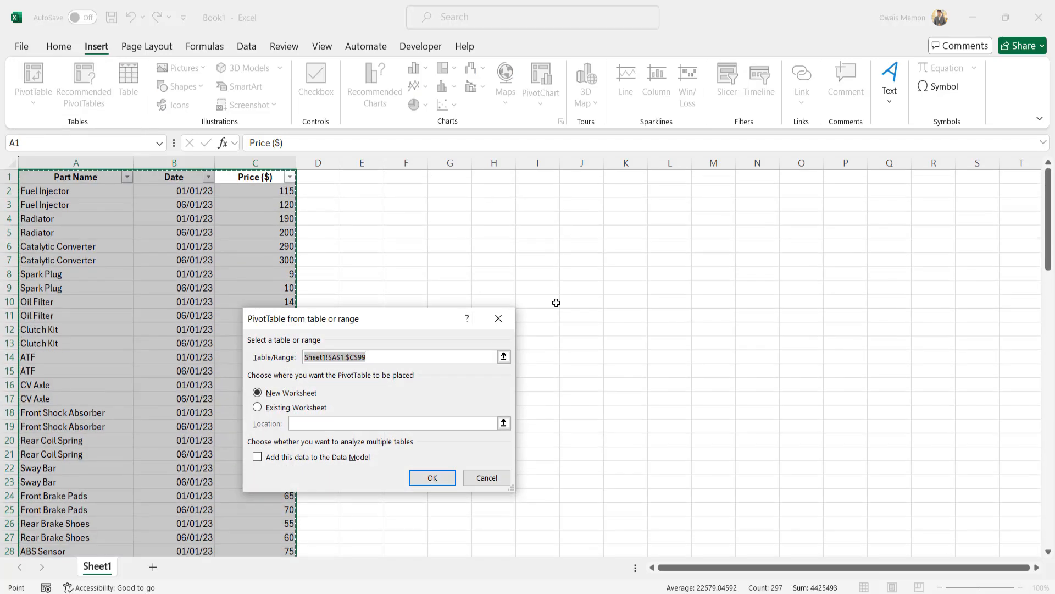
left_click_drag(346, 320, 468, 248)
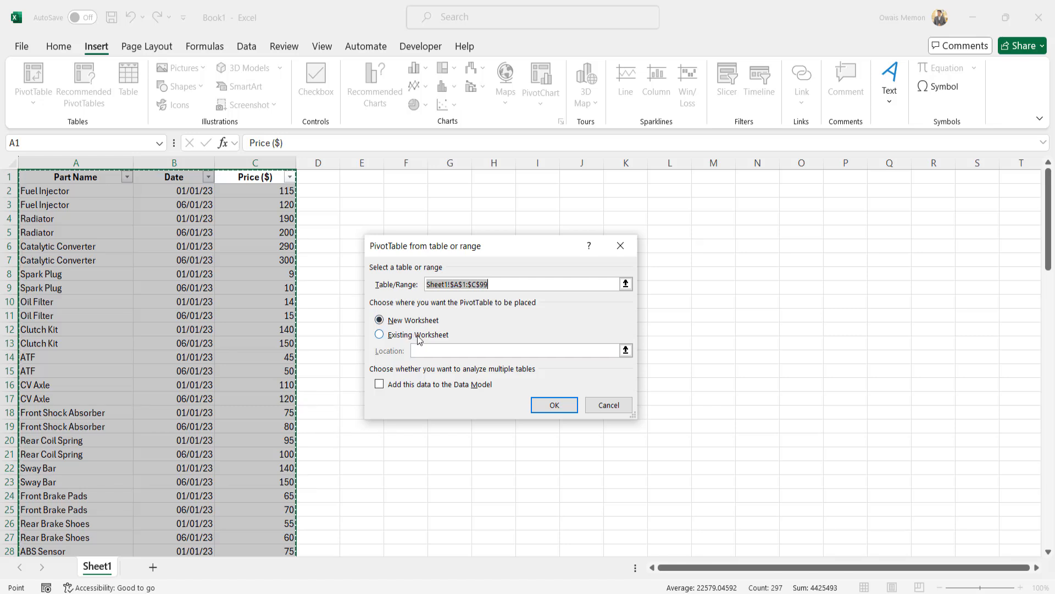
mouse_move(493, 250)
left_mouse_down()
mouse_move(673, 306)
mouse_move(558, 297)
mouse_move(498, 235)
left_mouse_up()
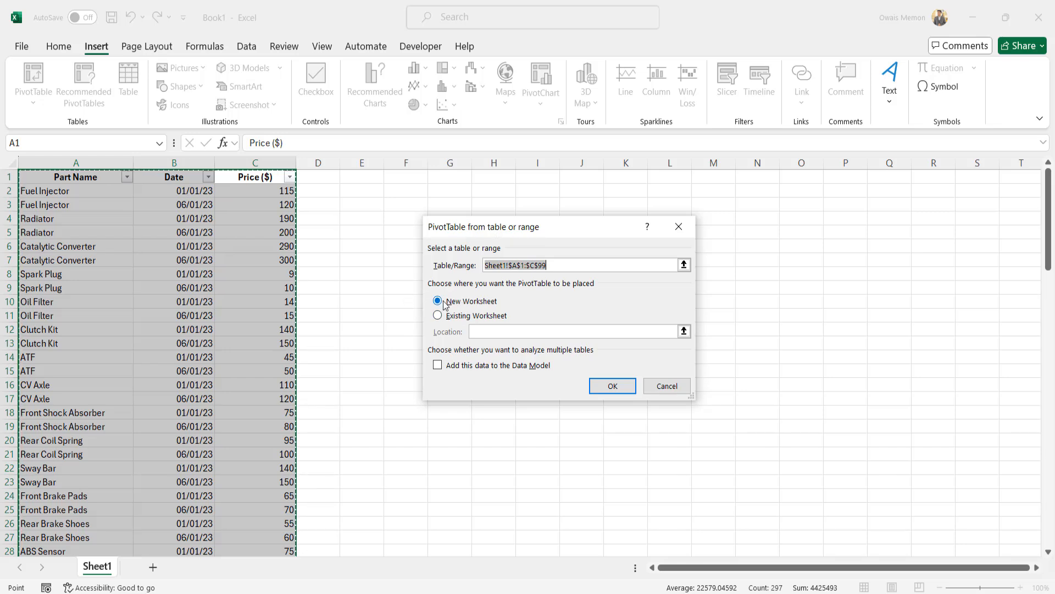
left_click(610, 386)
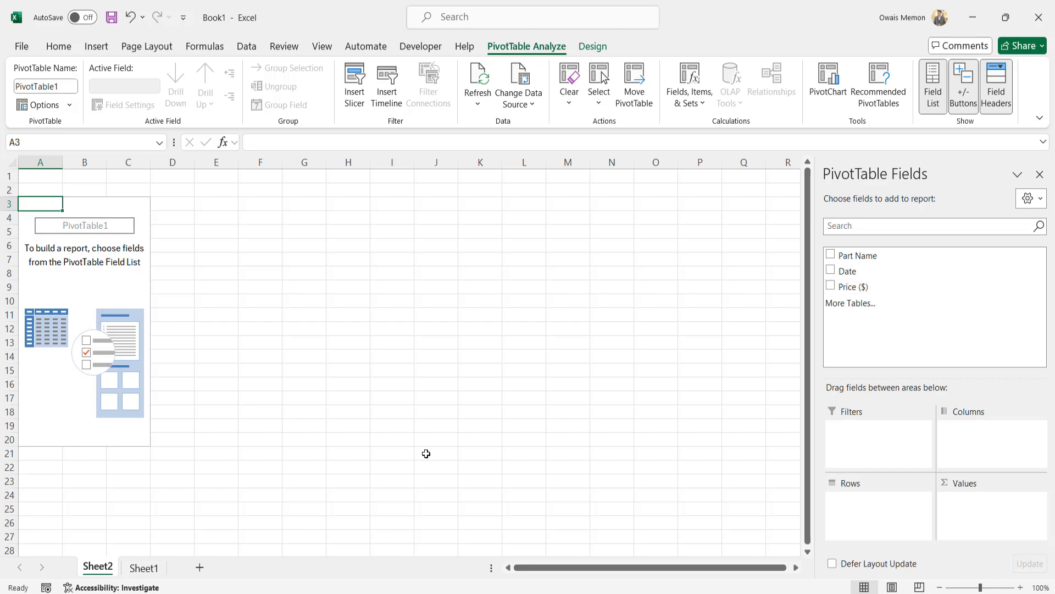
Step: Review the price and part name entries on Sheet1, and add Part Name to the rows of the pivot table on Sheet2
left_click(143, 568)
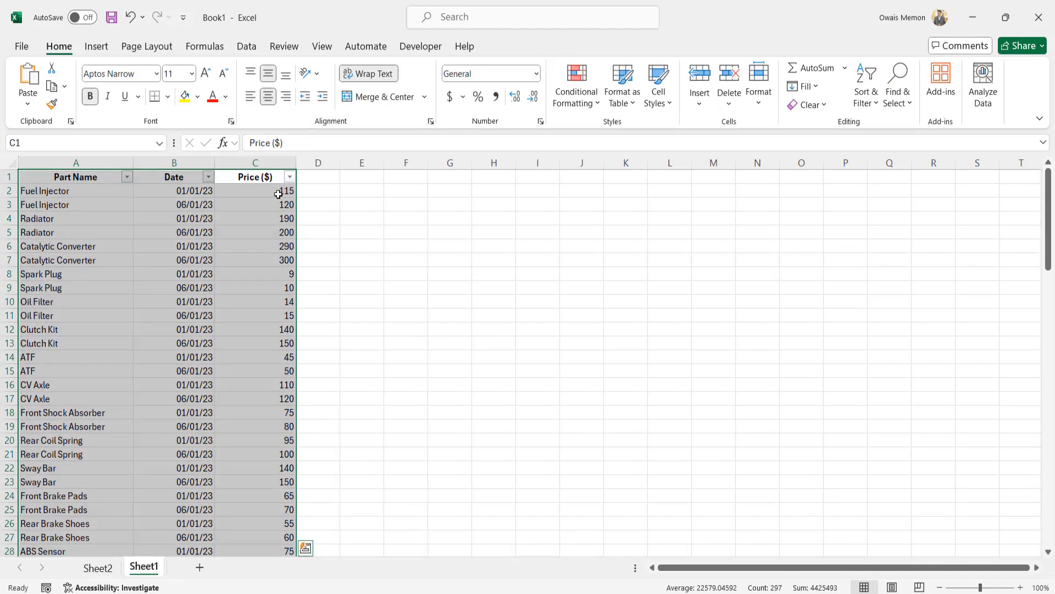
left_click_drag(285, 192, 286, 383)
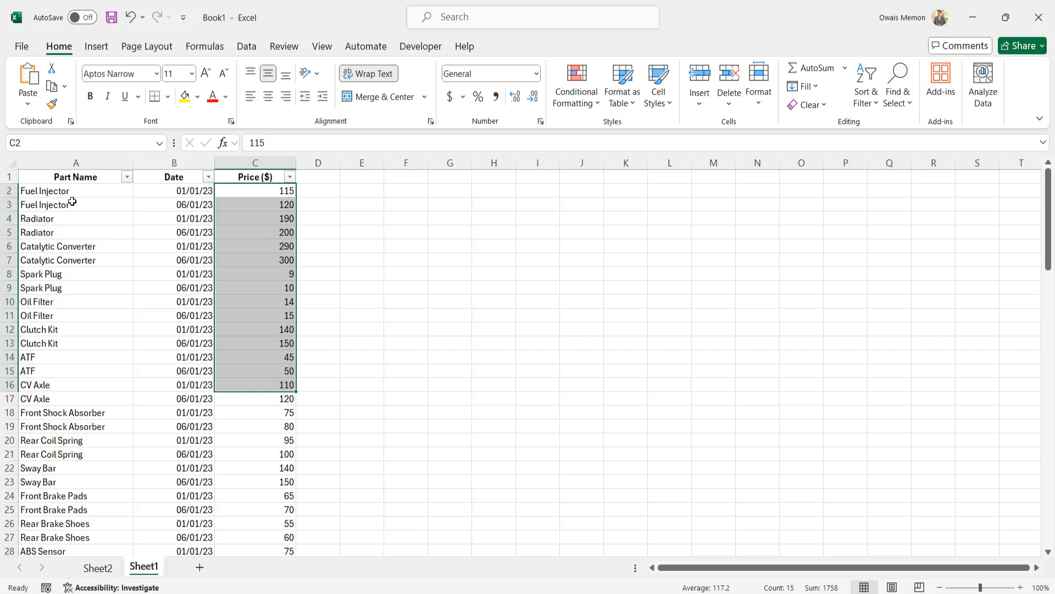
left_click_drag(57, 190, 72, 392)
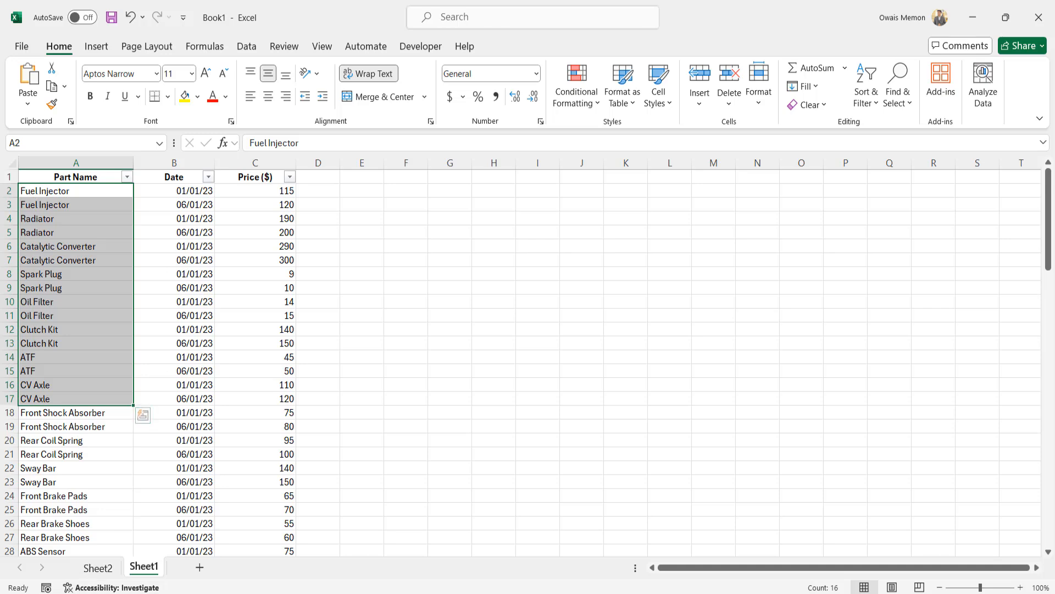
left_click(98, 567)
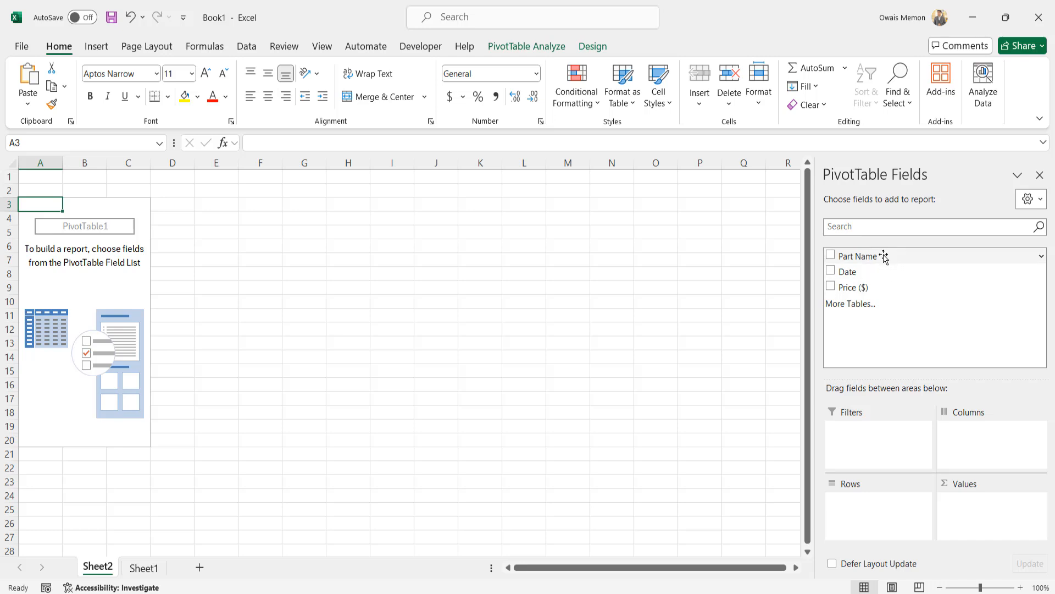
left_click_drag(883, 256, 869, 523)
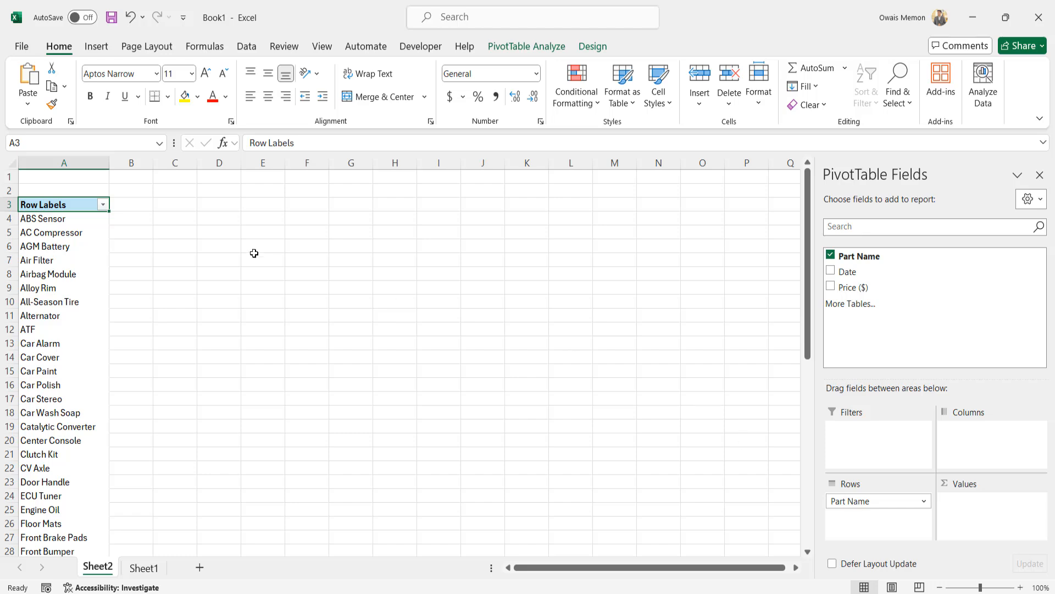
scroll(207, 241, "down", 9)
scroll(207, 242, "up", 9)
Step: Try Part Name as the pivot table's column field, and move it back to the rows
left_click_drag(855, 501, 1015, 455)
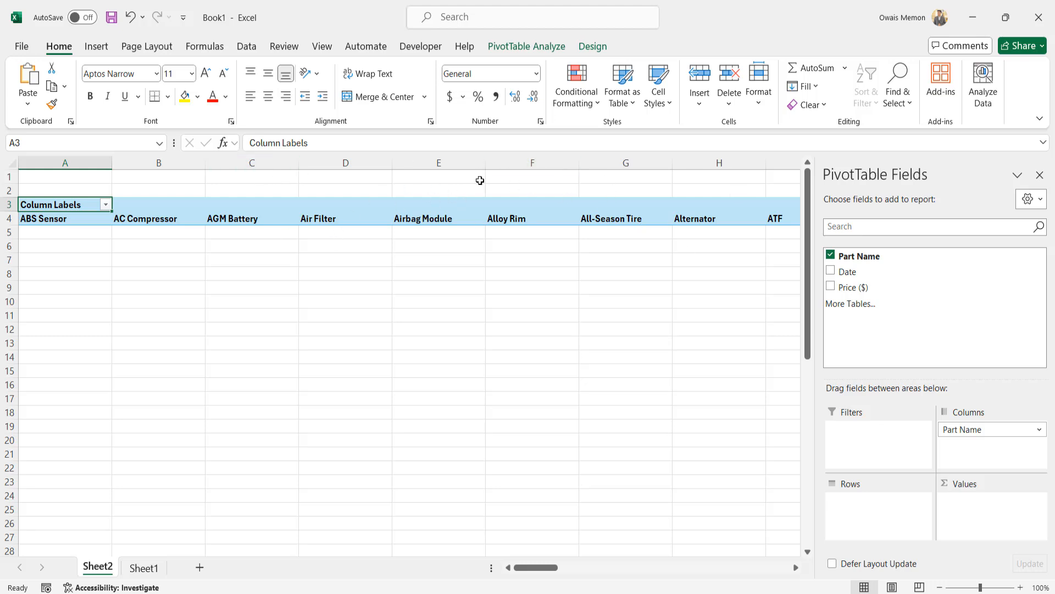
left_click_drag(964, 430, 863, 496)
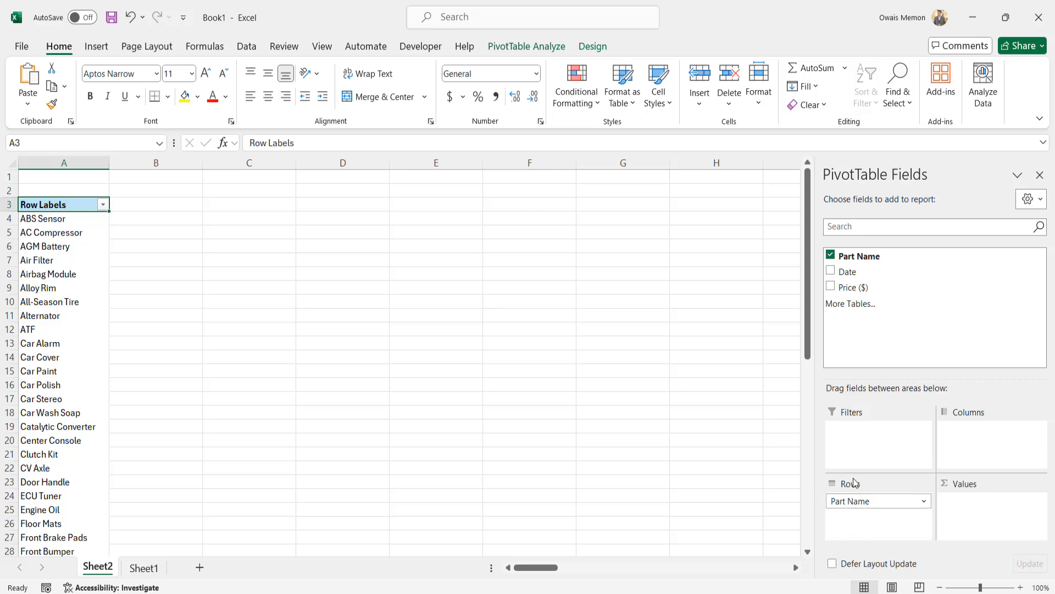
left_click(5, 206)
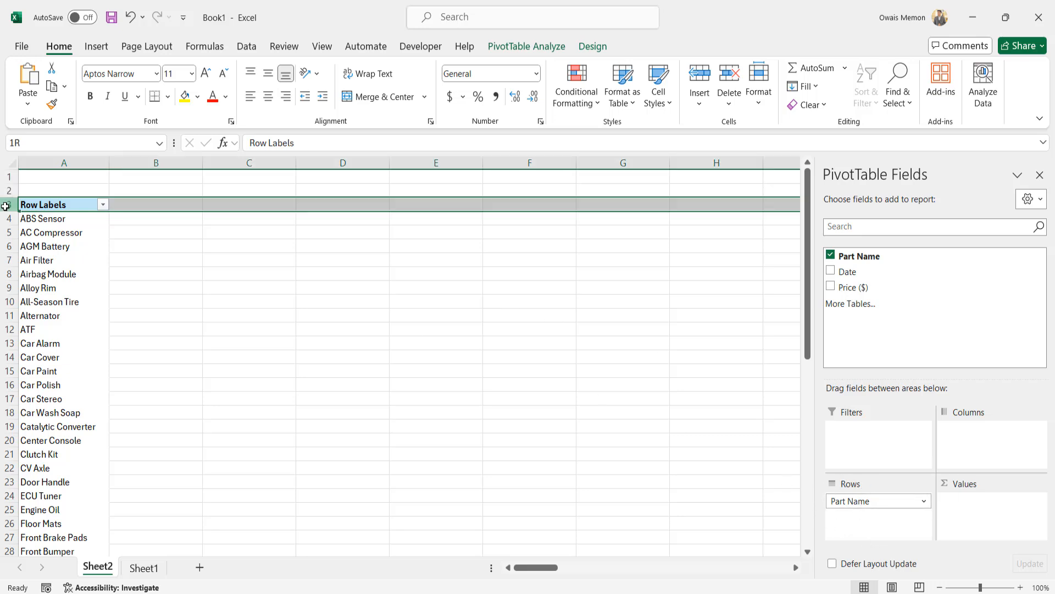
left_click(5, 218)
left_click(4, 233)
left_click(4, 260)
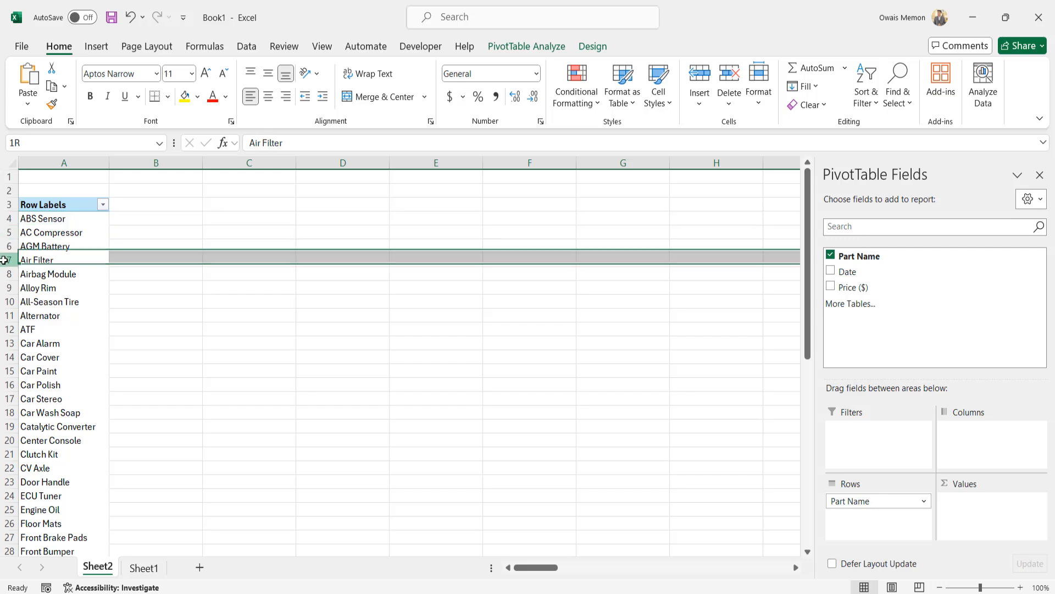
left_click(66, 160)
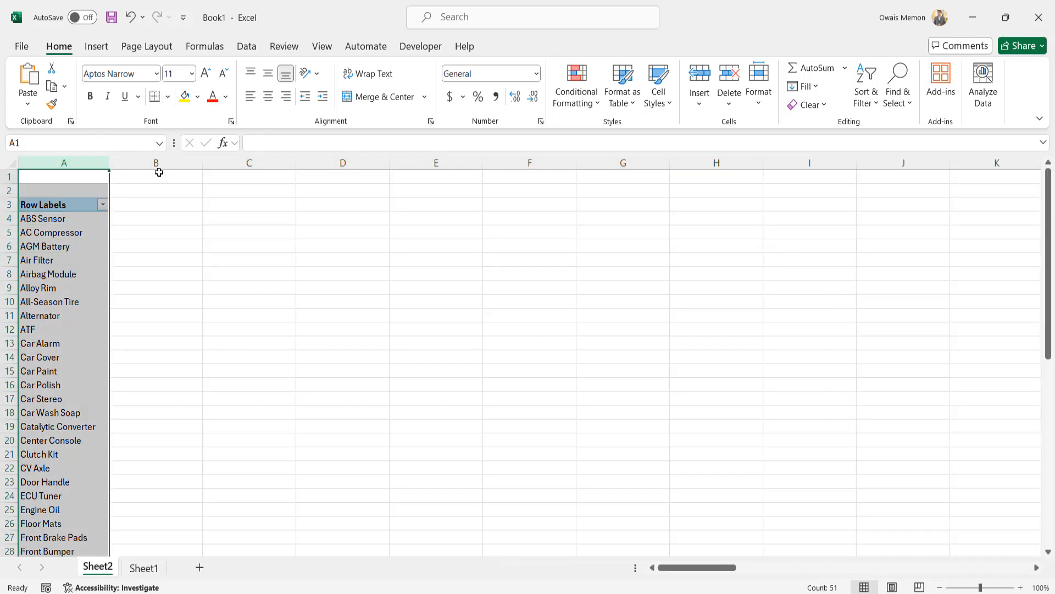
left_click(158, 175)
left_click(187, 256)
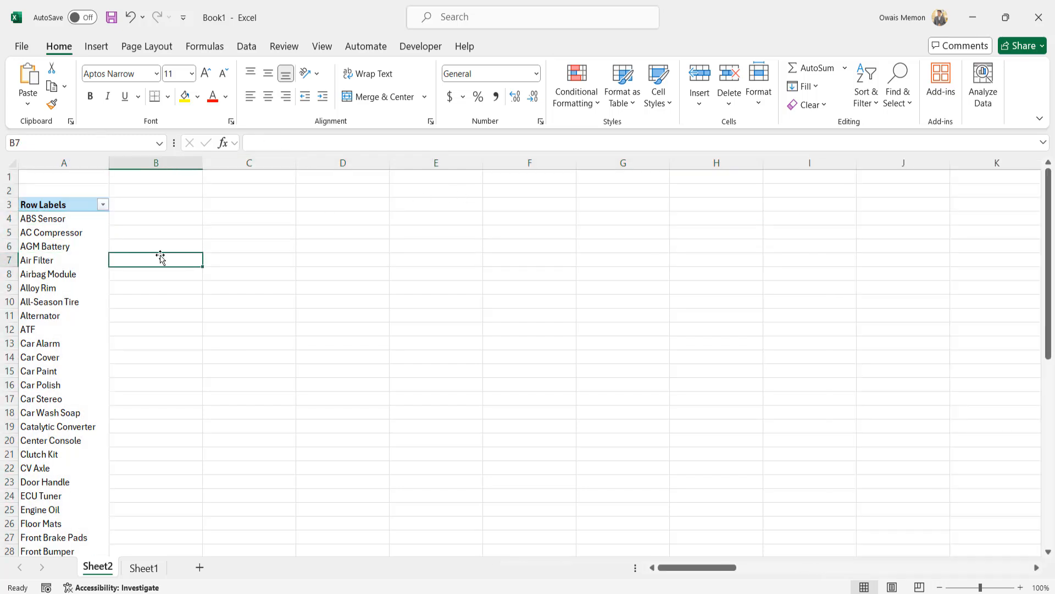
left_click(261, 256)
left_click(21, 259)
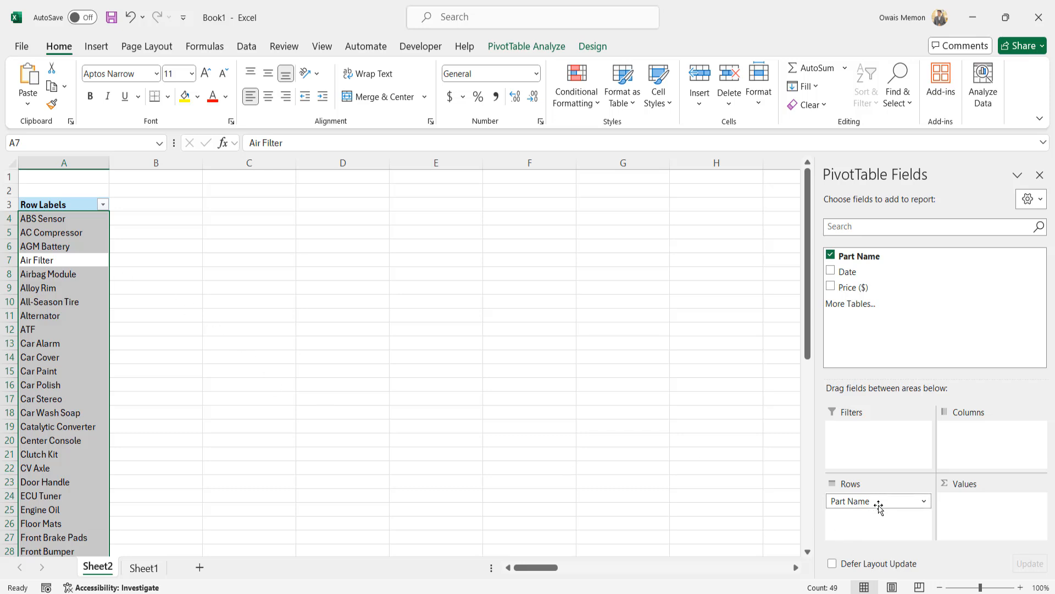
left_click(435, 408)
left_click(93, 287)
key("ctrl+a")
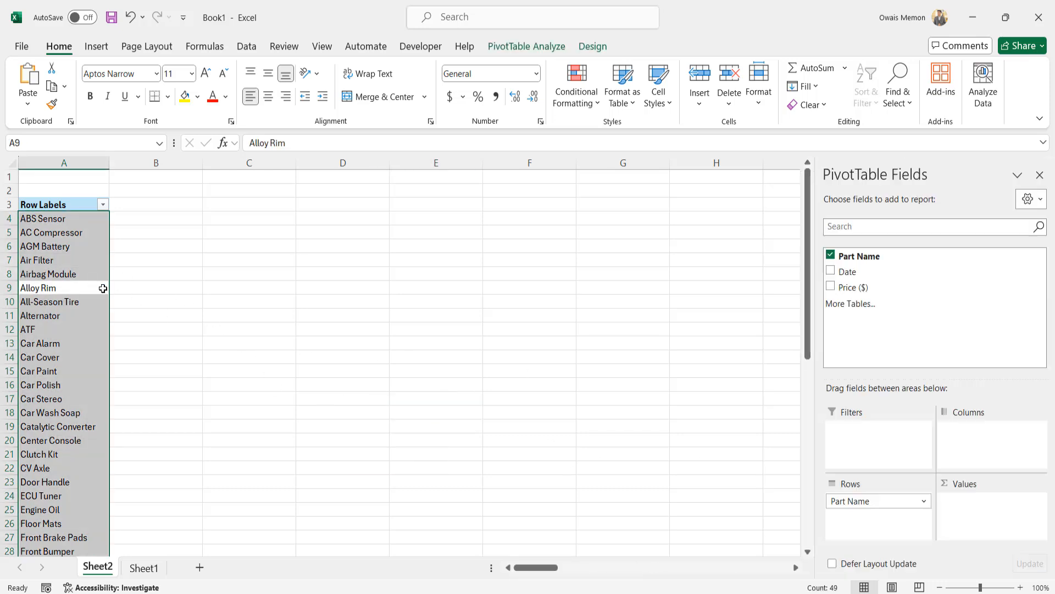
left_click(323, 225)
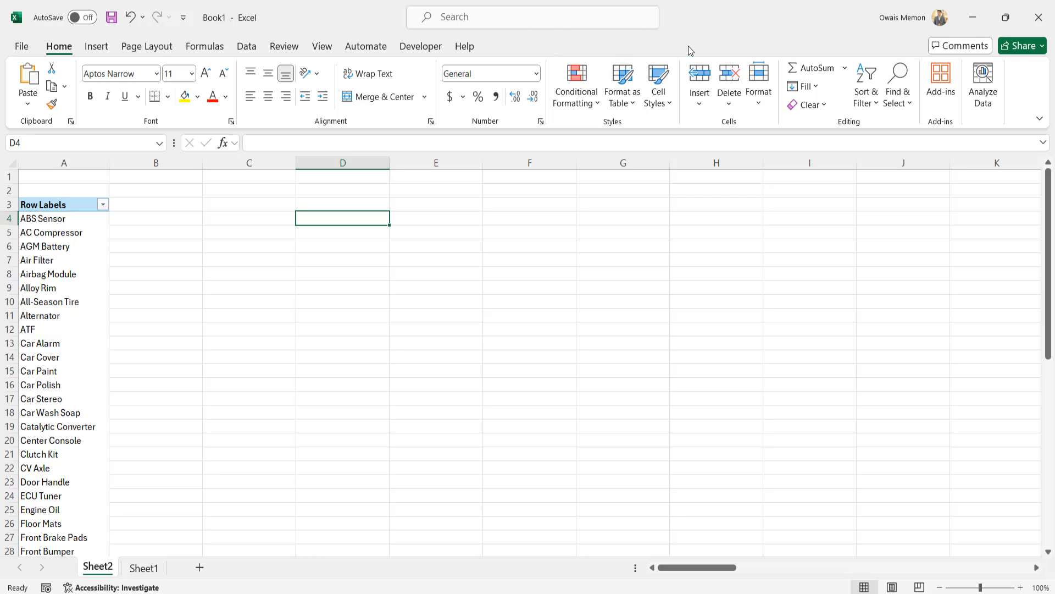
Step: Add the Price ($) field to the pivot table's values
left_click(96, 260)
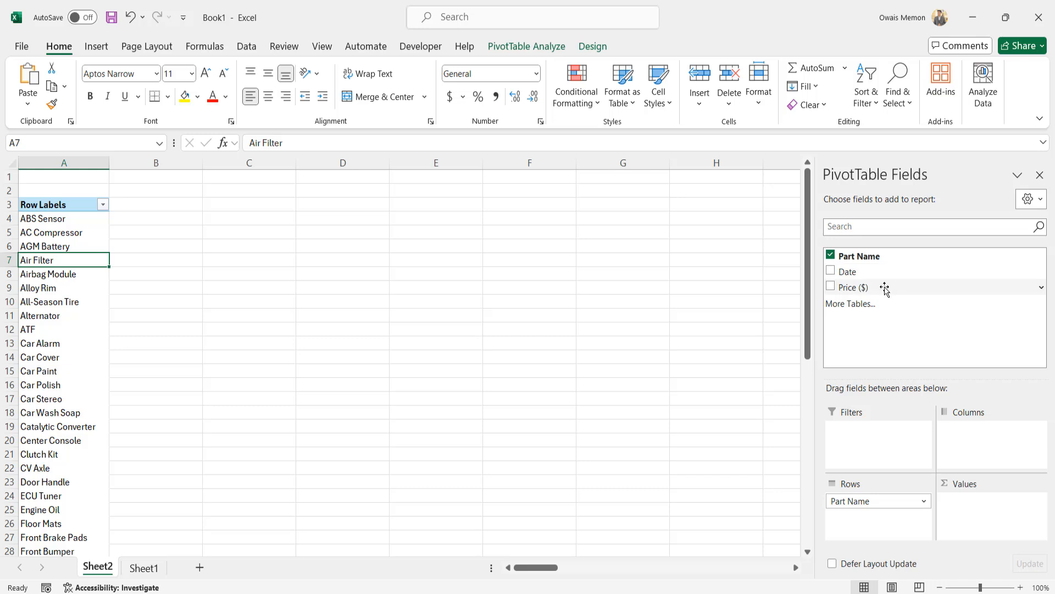
left_click_drag(883, 287, 977, 510)
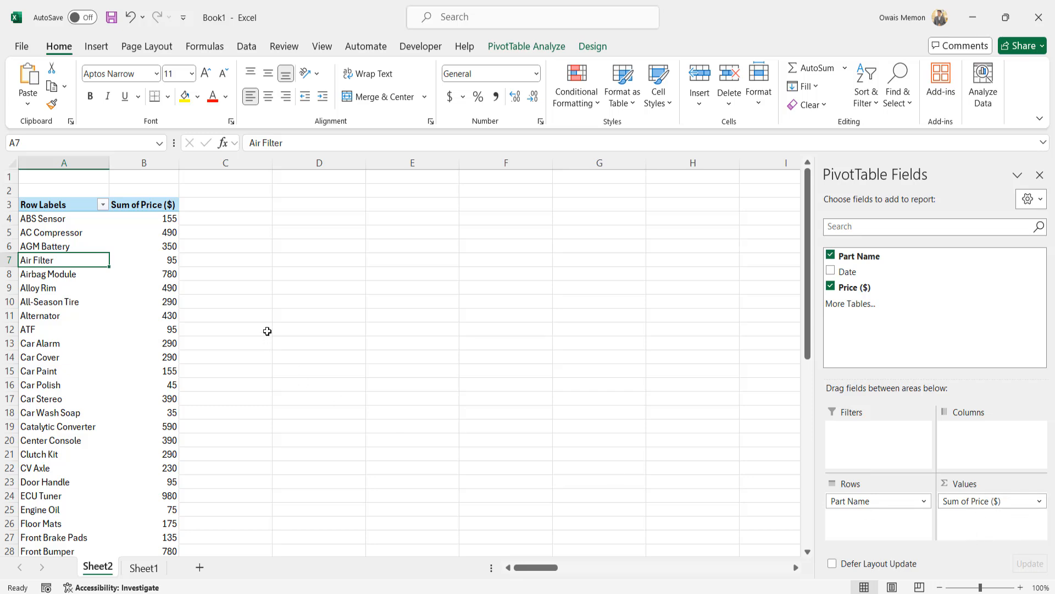
left_click(171, 218)
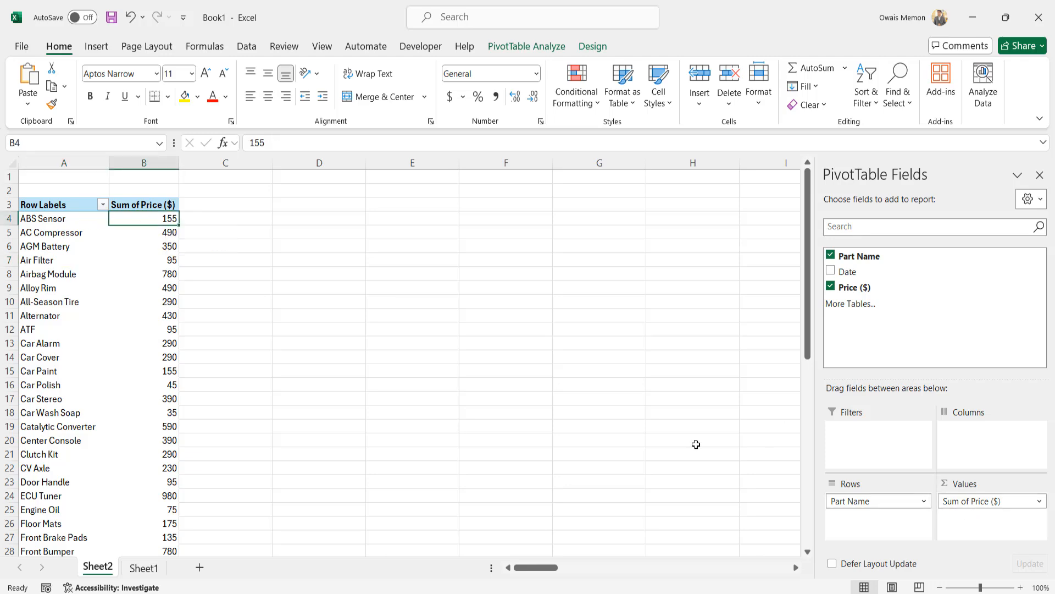
Step: Check the two Fuel Injector rows on Sheet1, comparing the date and price of each entry
left_click(144, 568)
left_click(237, 398)
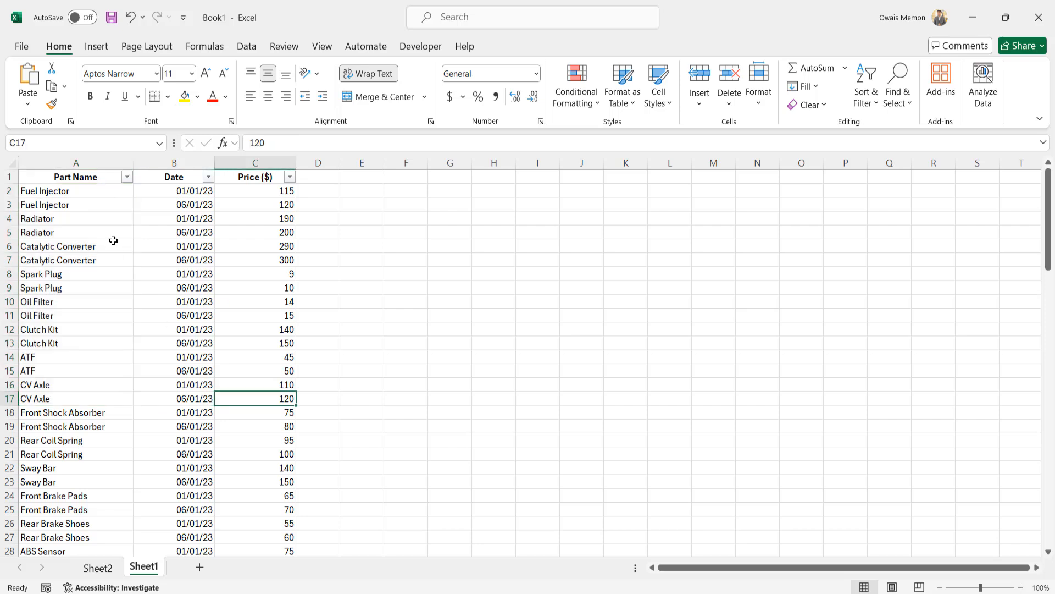
left_click_drag(61, 191, 61, 205)
left_click_drag(283, 190, 274, 209)
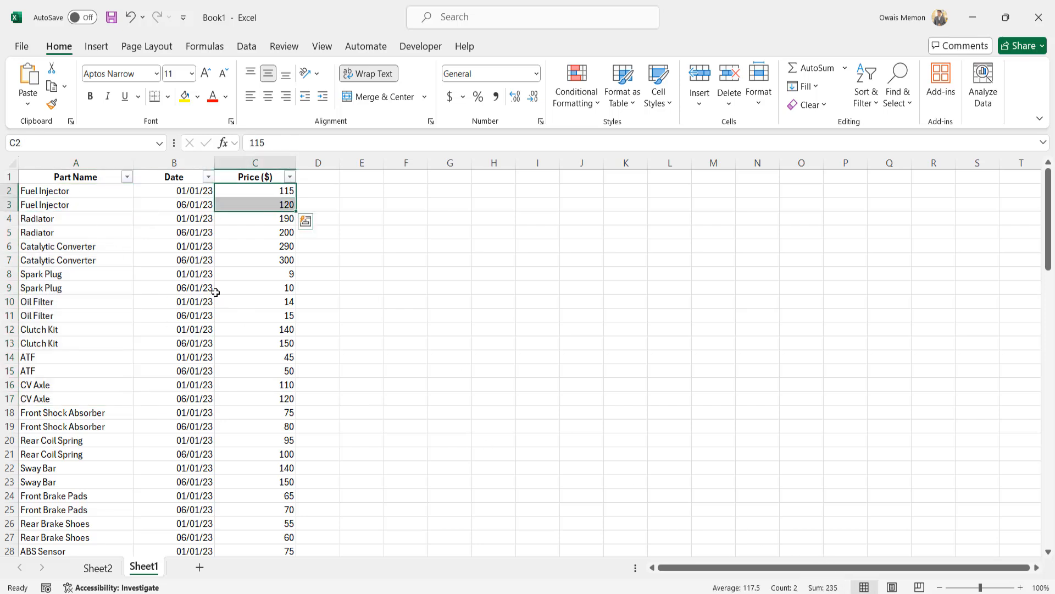
left_click(257, 192)
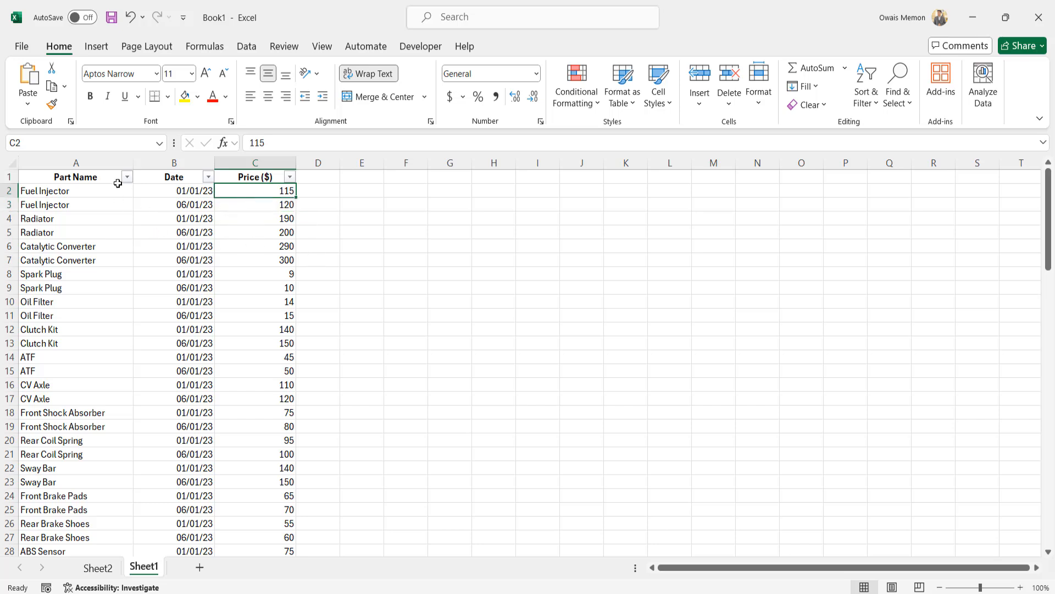
left_click(165, 187)
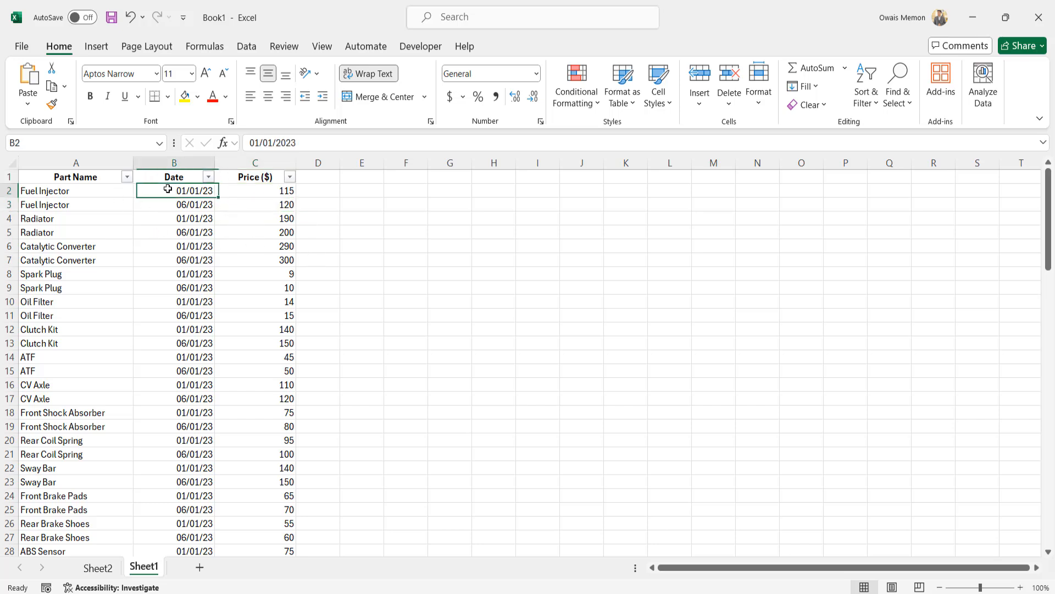
left_click(247, 190)
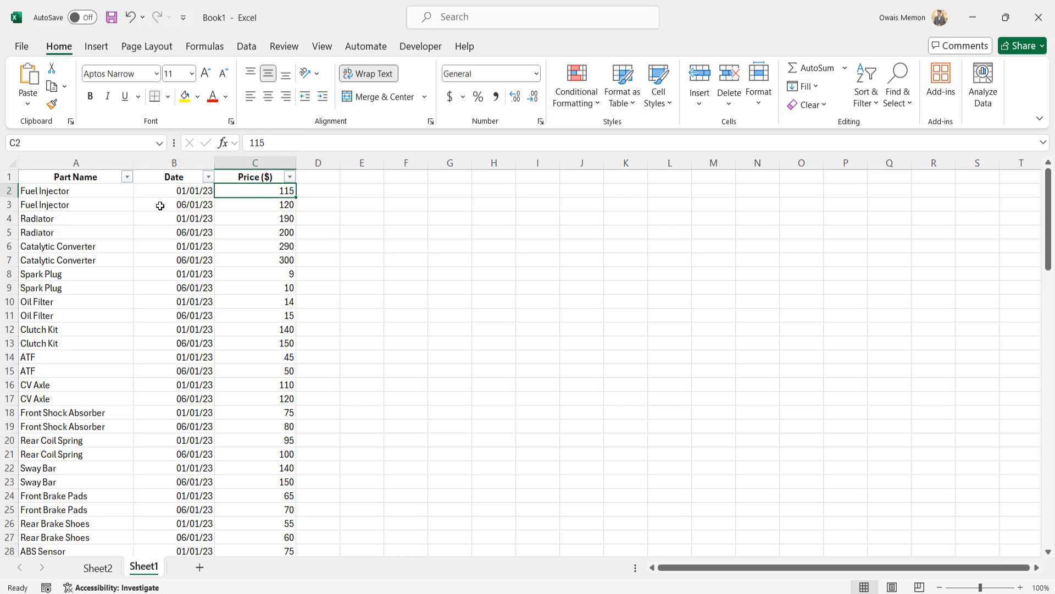
left_click(160, 206)
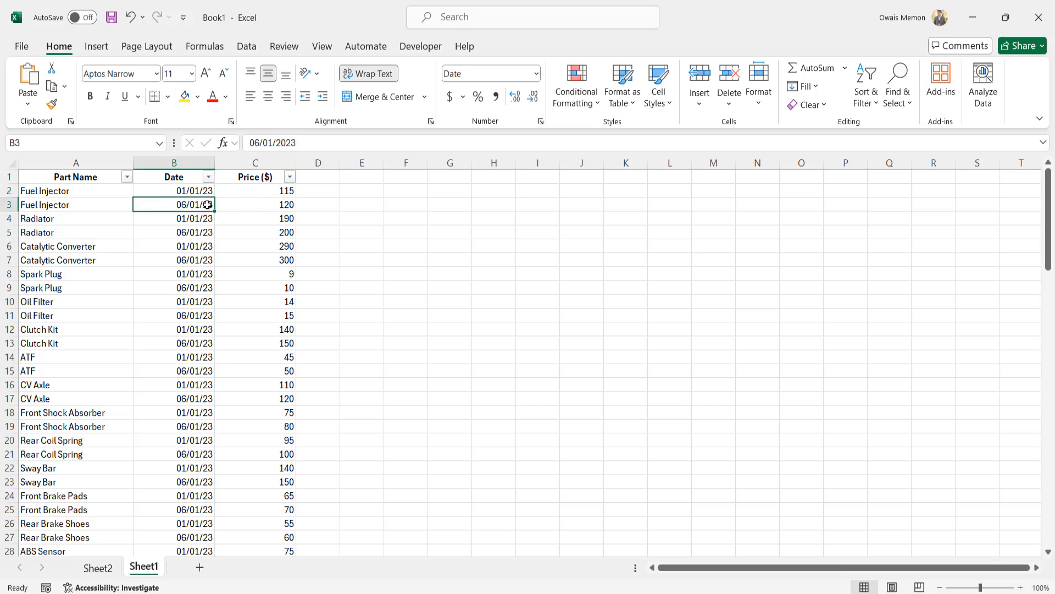
left_click(261, 206)
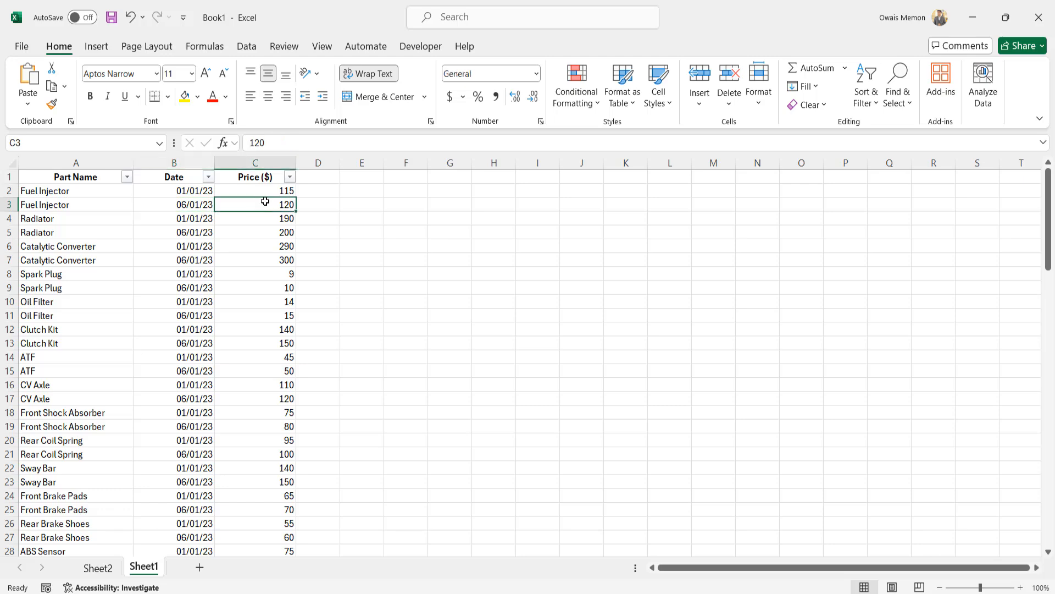
Step: On Sheet2, change the pivot table's Price ($) value field to summarize by Average
left_click(99, 567)
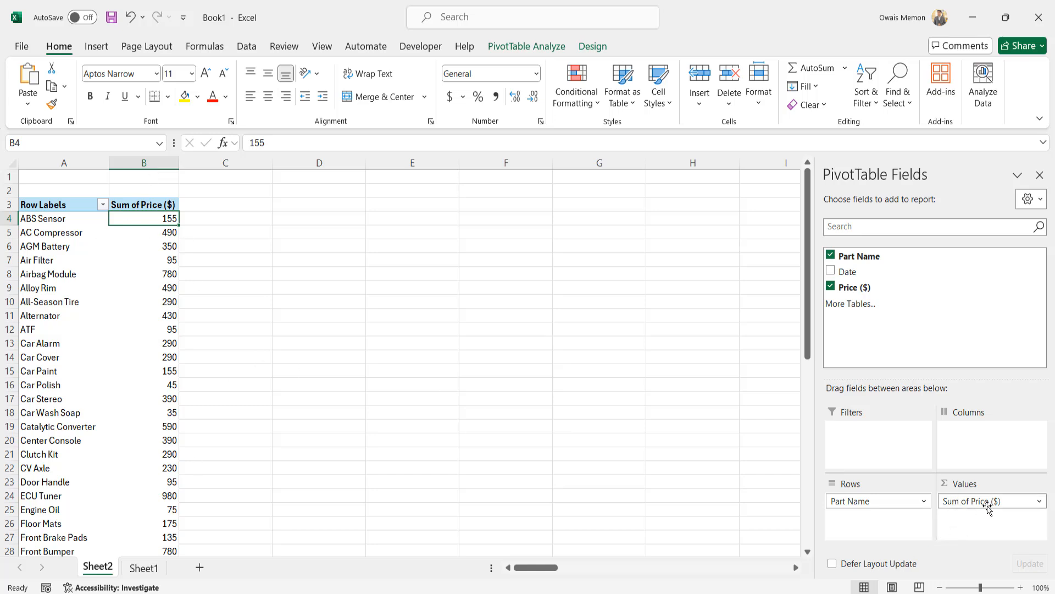
left_click(1041, 505)
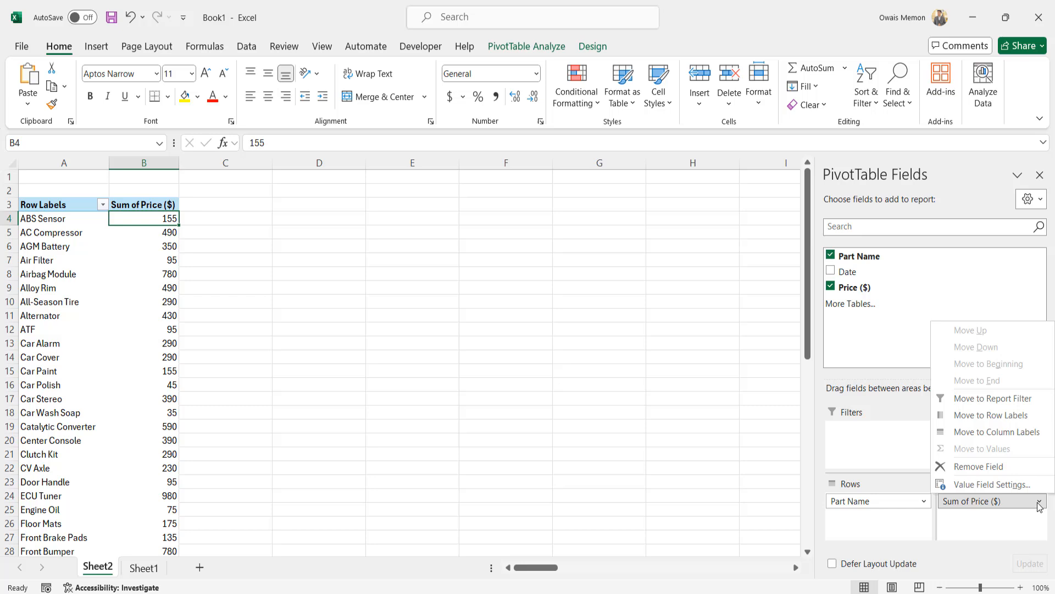
left_click(977, 485)
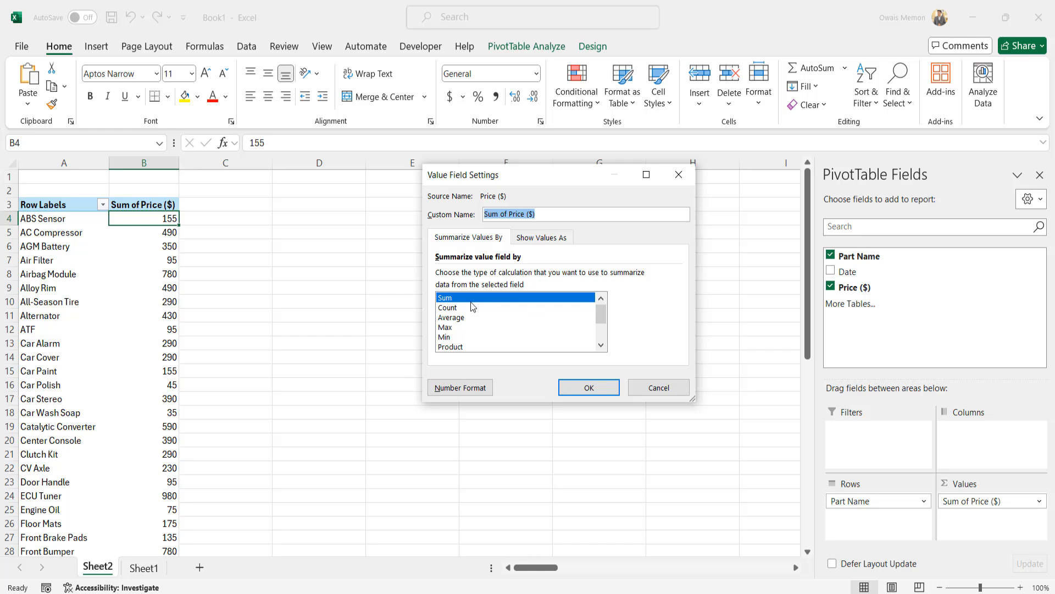
left_click(448, 309)
left_click(460, 328)
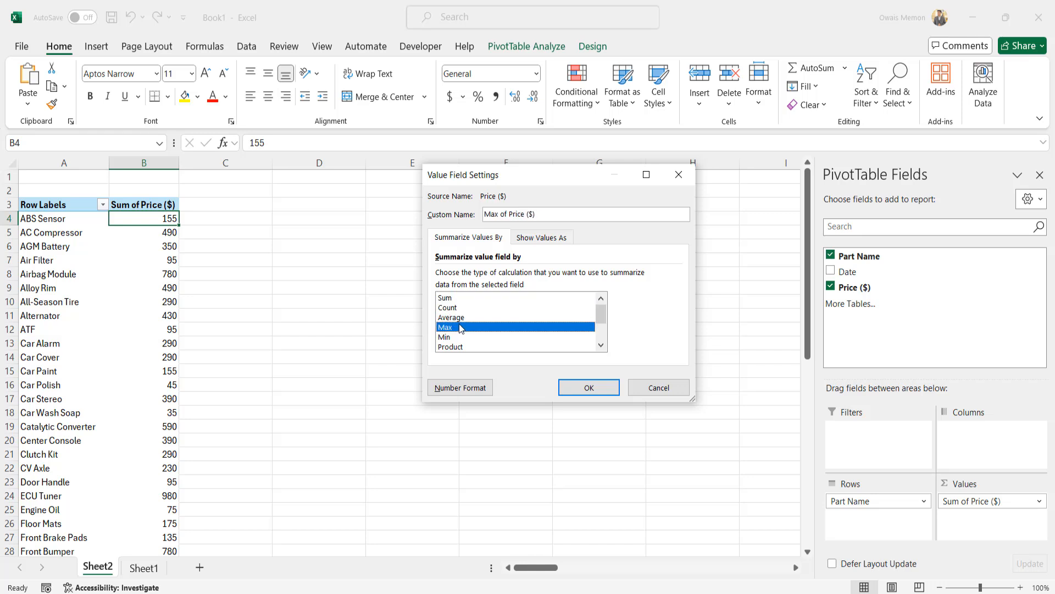
left_click(465, 337)
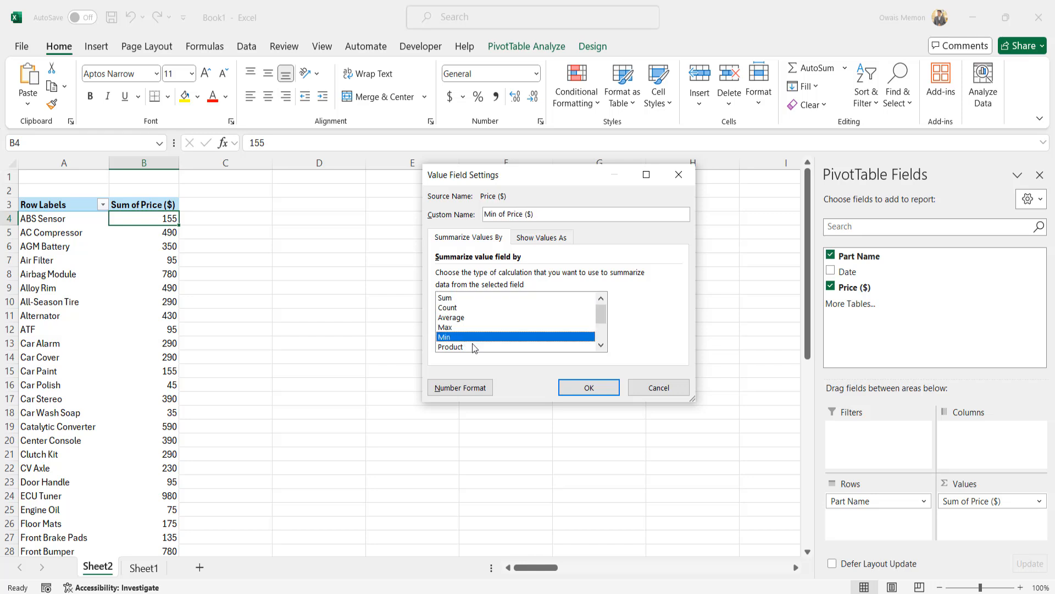
left_click(574, 346)
mouse_move(602, 318)
left_mouse_down()
mouse_move(599, 338)
mouse_move(601, 314)
left_mouse_up()
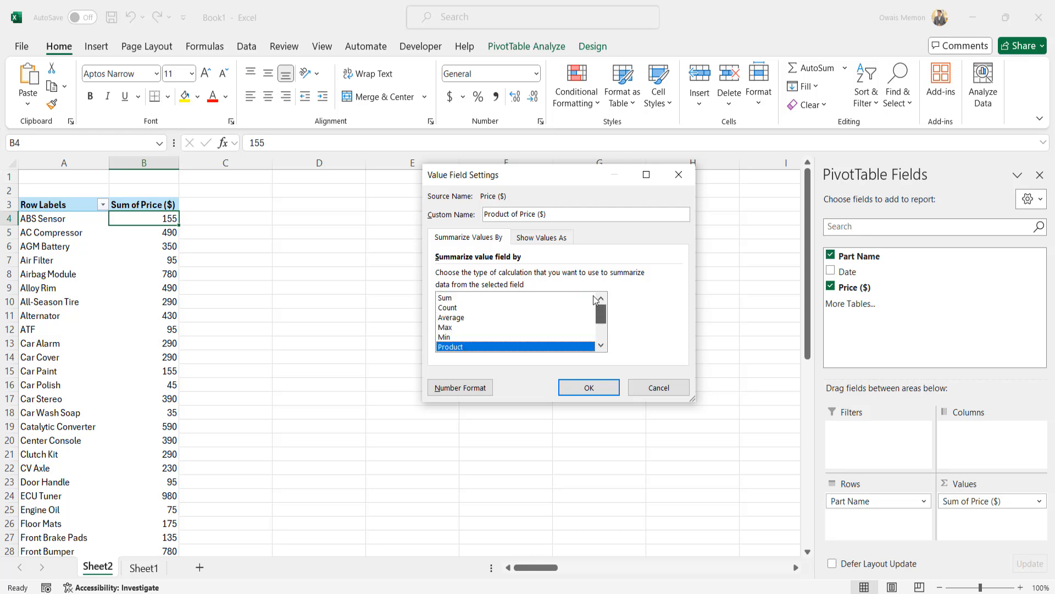
left_click(464, 318)
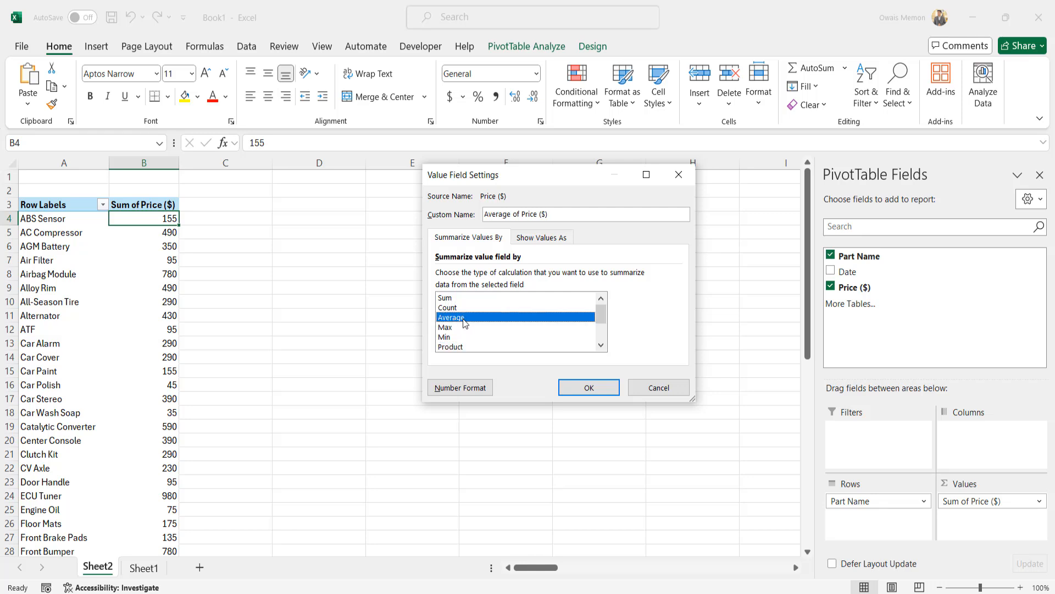
left_click(591, 387)
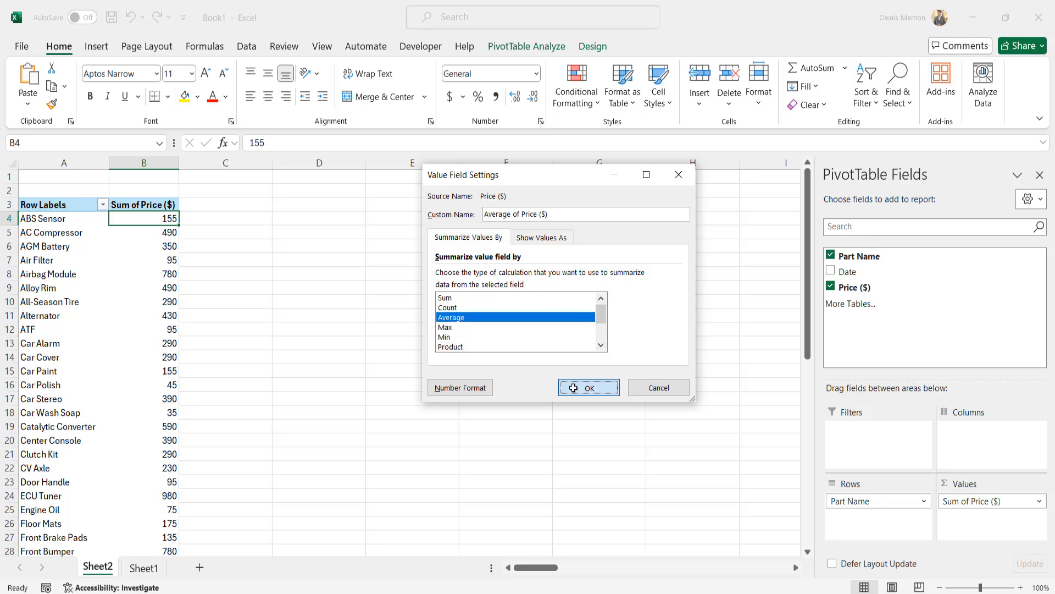
left_click(334, 300)
Step: Review the average prices in the pivot table, with a look back at the source entries on Sheet1
left_click_drag(173, 220, 165, 287)
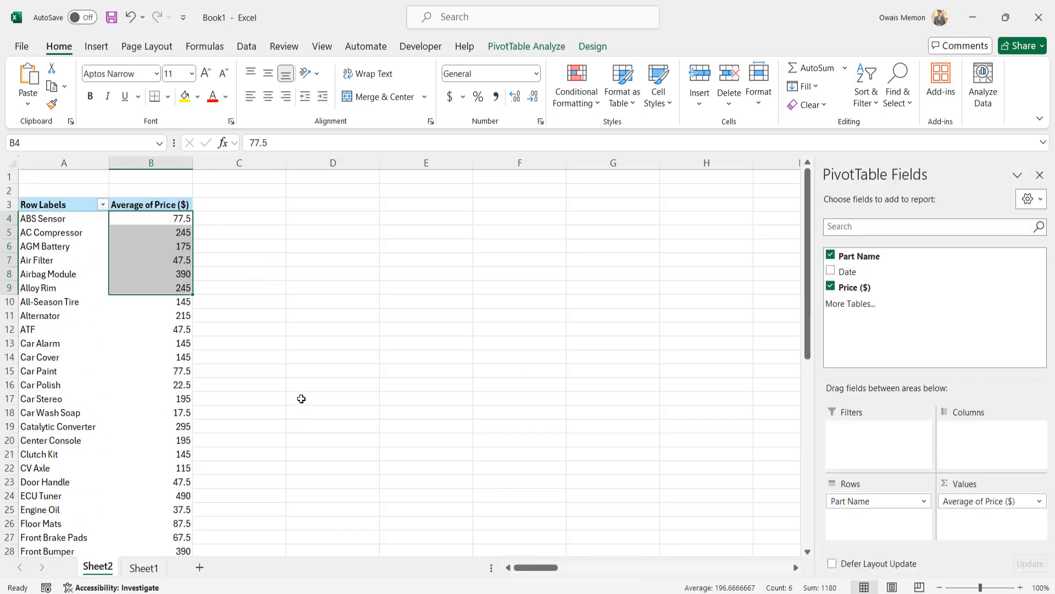
left_click(151, 576)
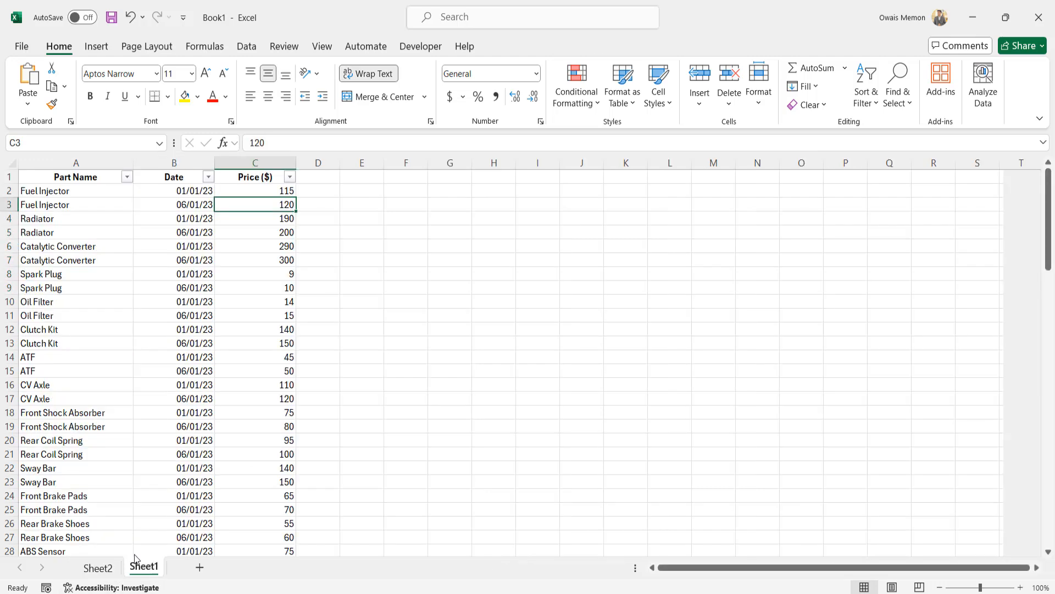
left_click(78, 573)
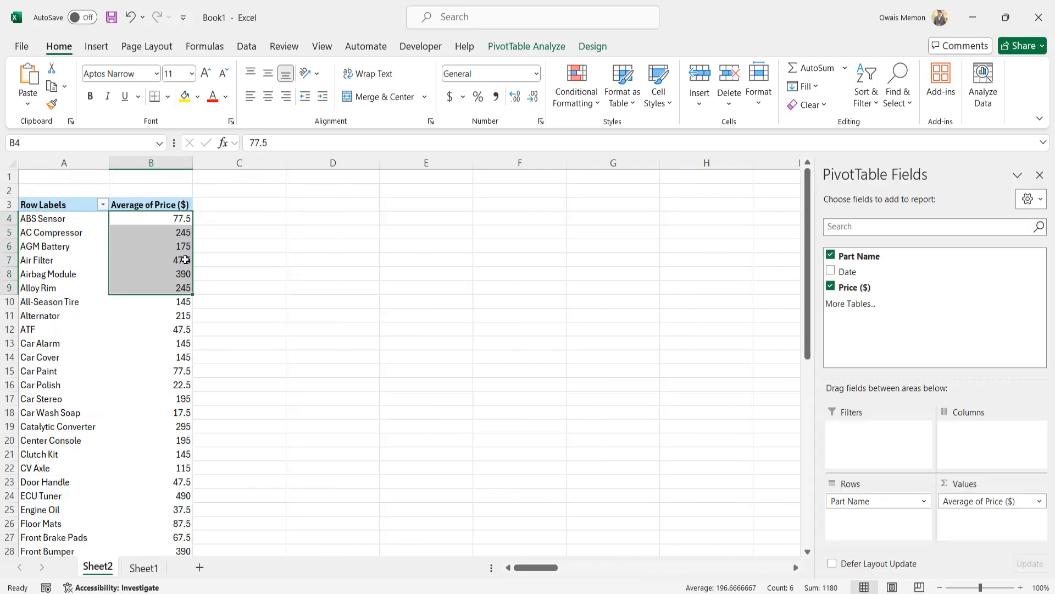
left_click(163, 235)
left_click(235, 204)
left_click_drag(236, 204, 252, 447)
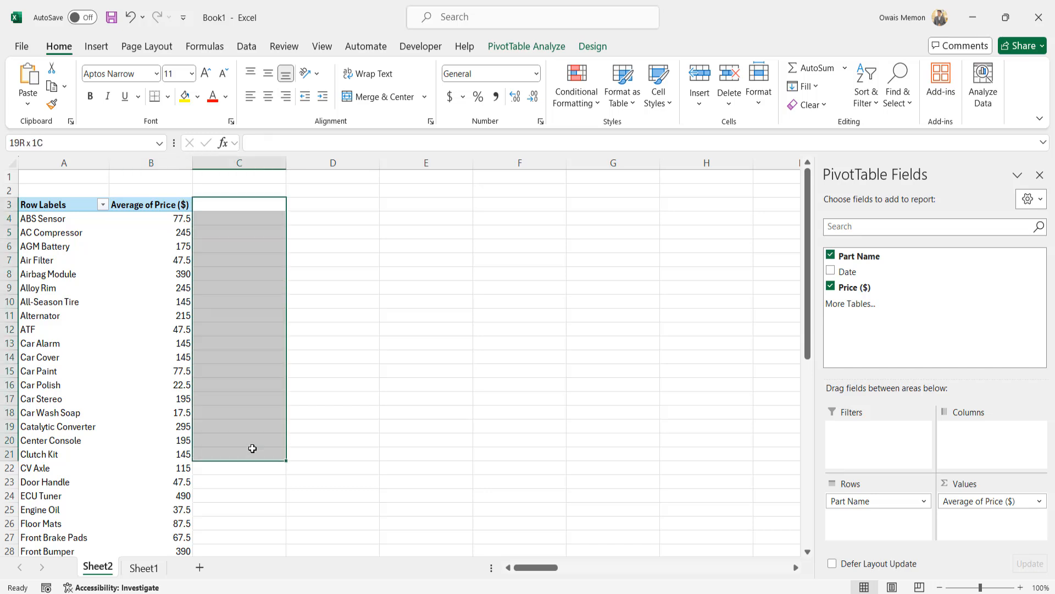
left_click(167, 234)
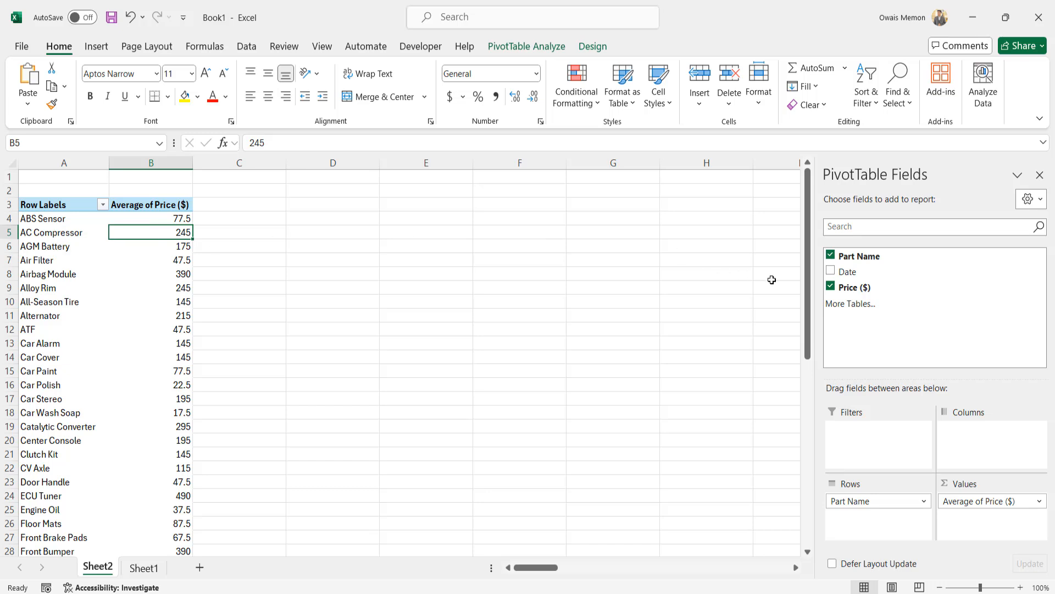
Step: Add Price ($) to the pivot table's values a second time and summarize it by Max
left_click_drag(870, 290, 991, 537)
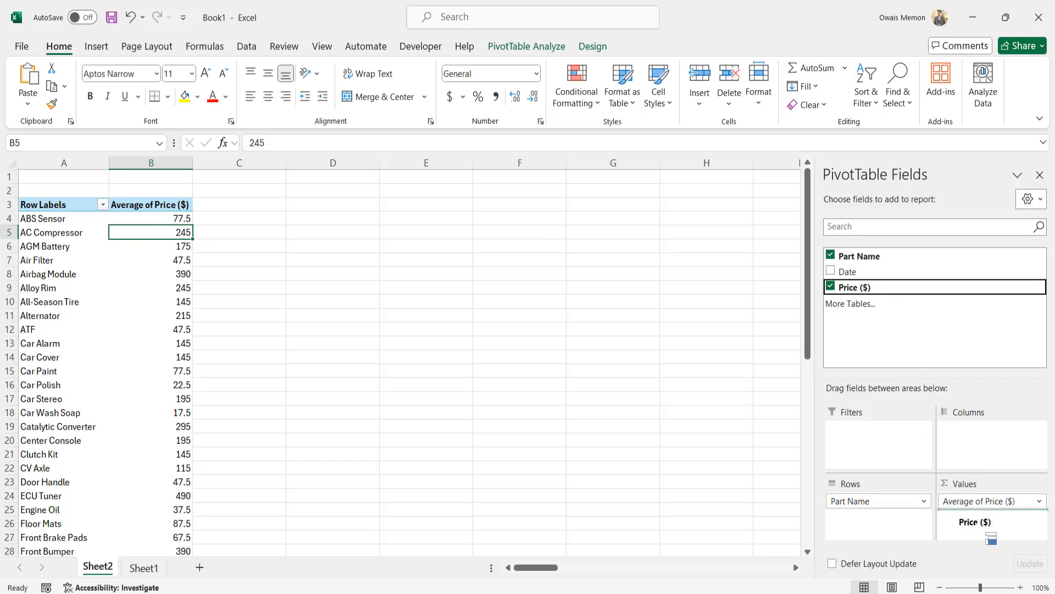
left_click_drag(991, 537, 991, 536)
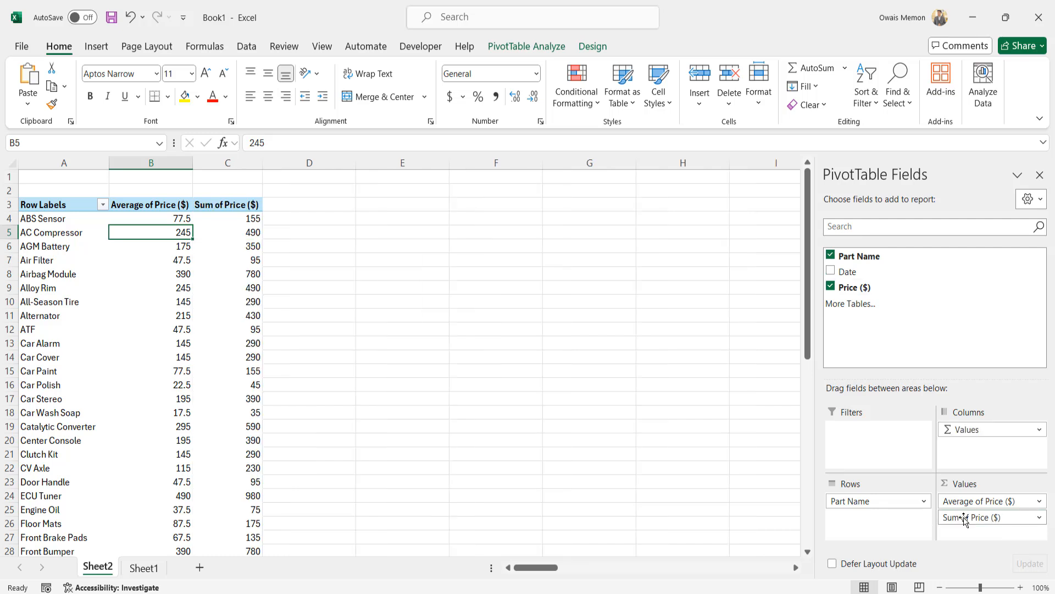
left_click_drag(256, 233, 273, 394)
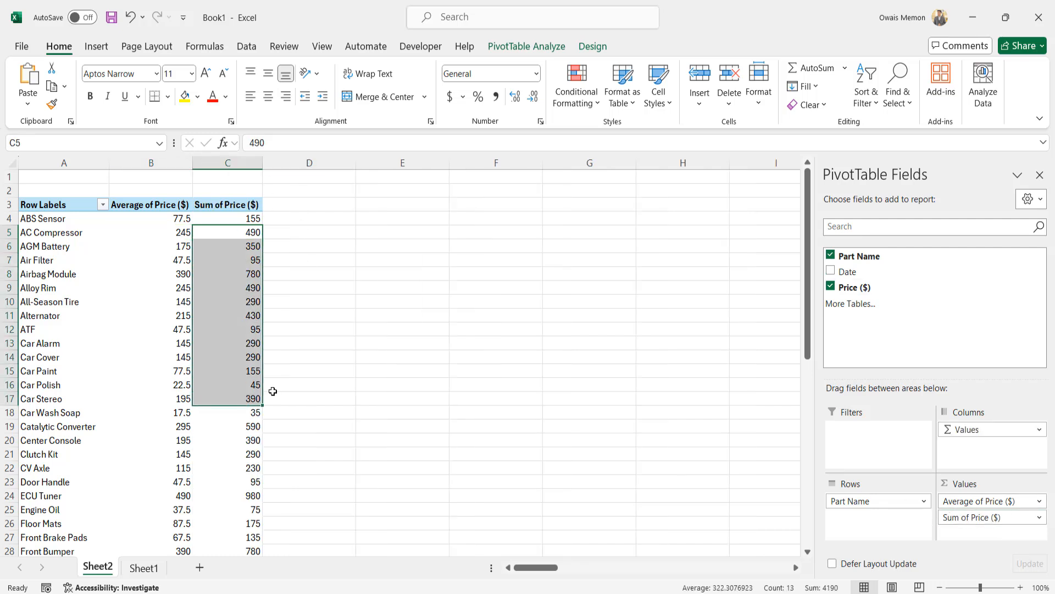
left_click(998, 519)
left_click(1042, 521)
left_click(1043, 521)
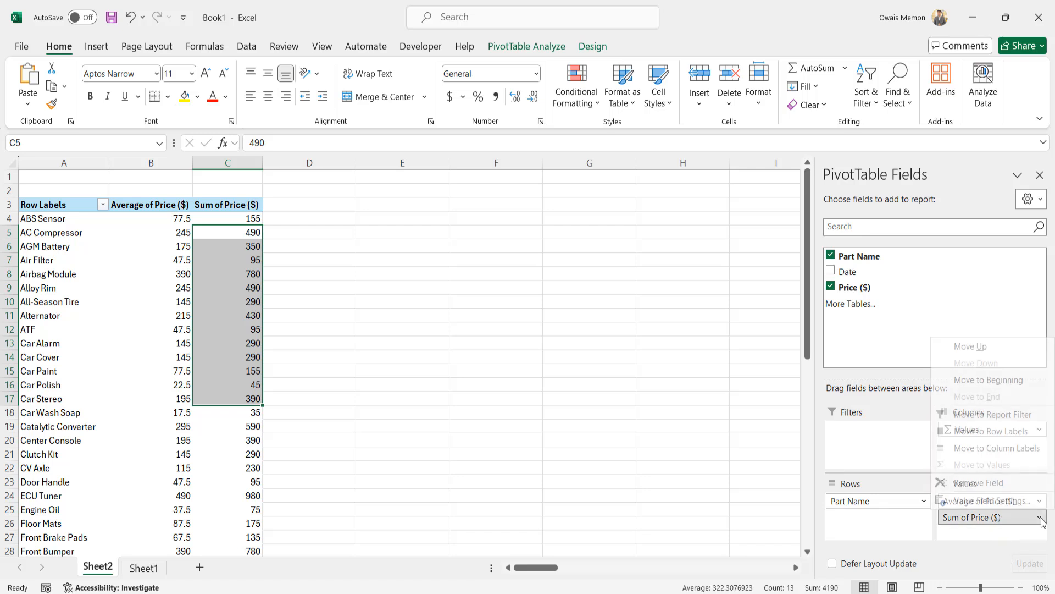
left_click(1015, 502)
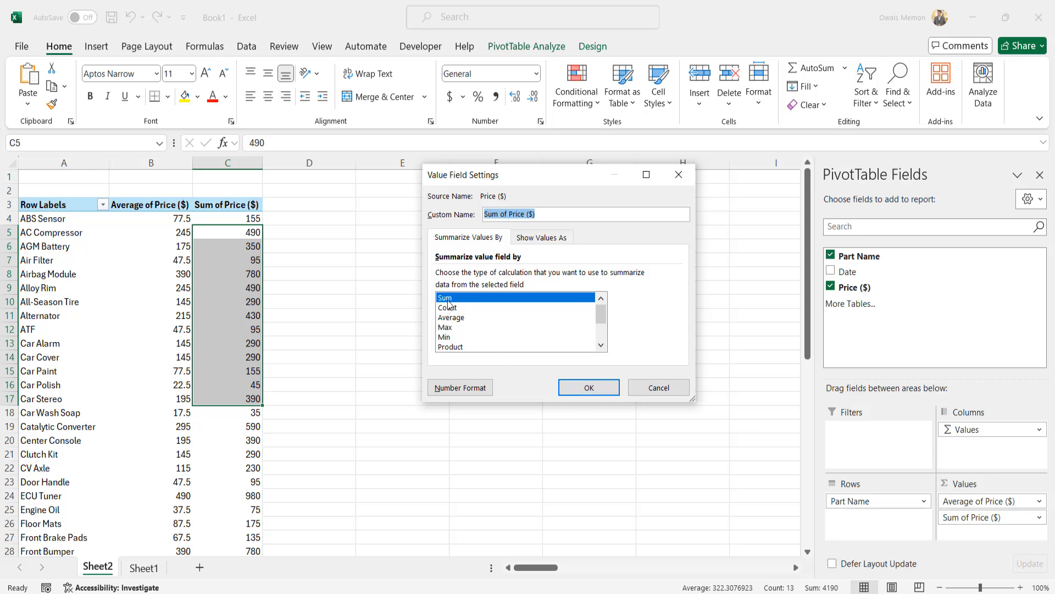
left_click(463, 327)
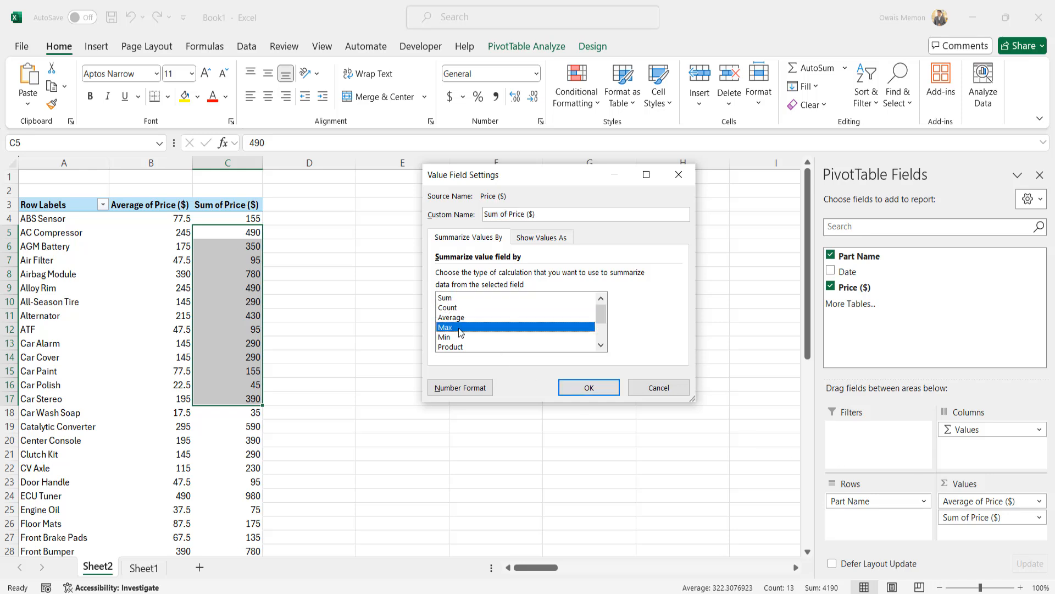
left_click(588, 388)
left_click(486, 376)
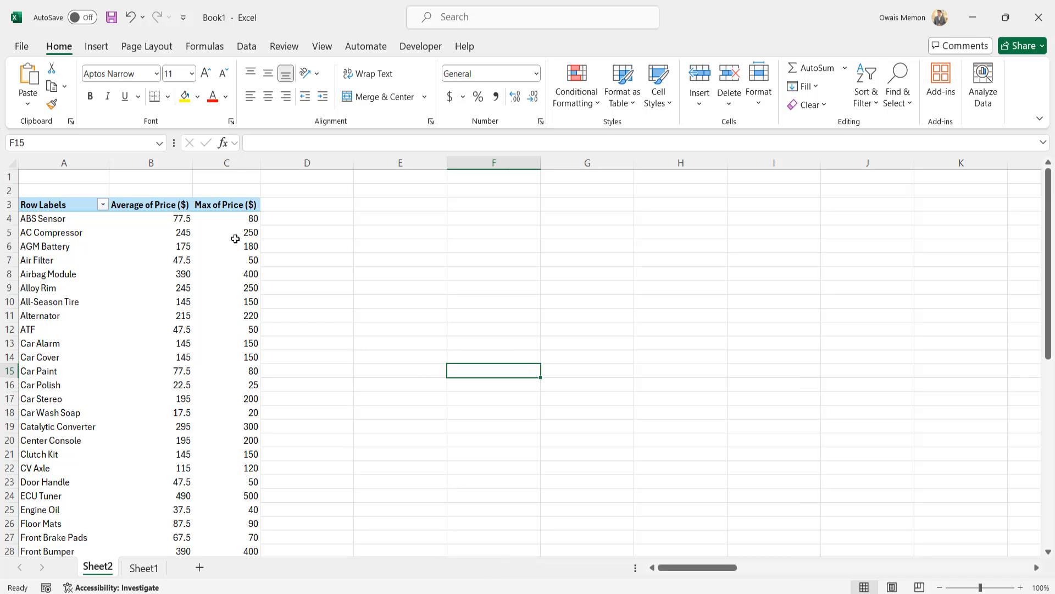
Step: Examine the maximum price column for the first parts in the pivot table, including ABS Sensor
left_click_drag(238, 219, 242, 412)
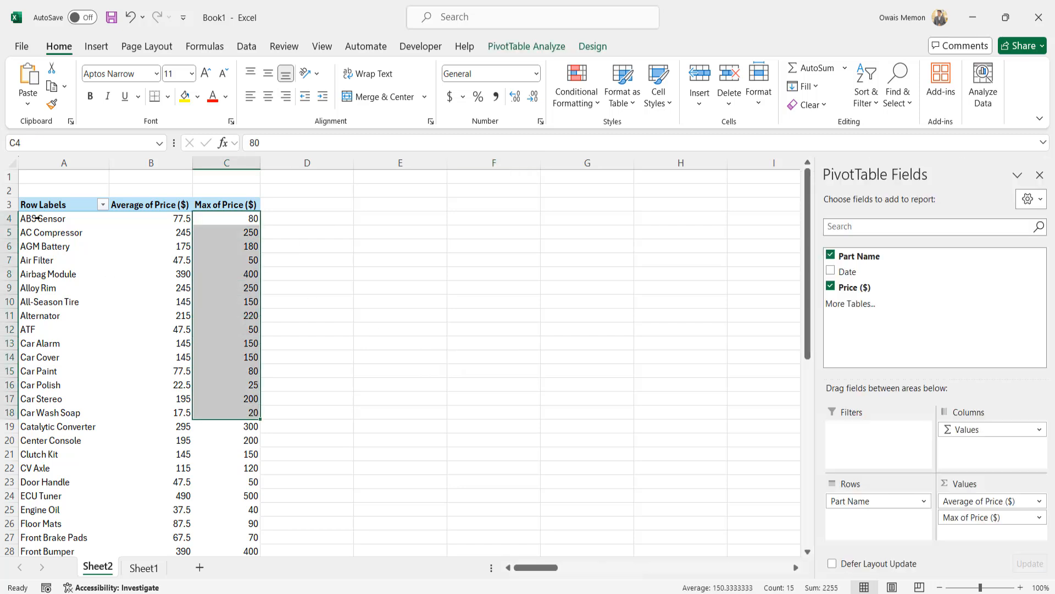
left_click_drag(37, 219, 231, 274)
left_click(112, 305)
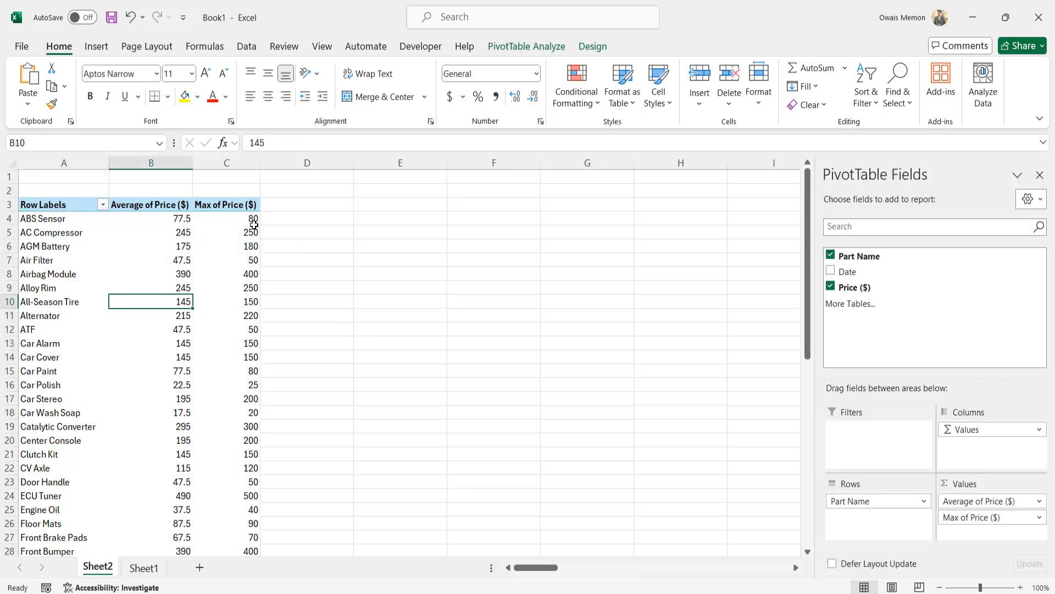
left_click(301, 222)
left_click(230, 220)
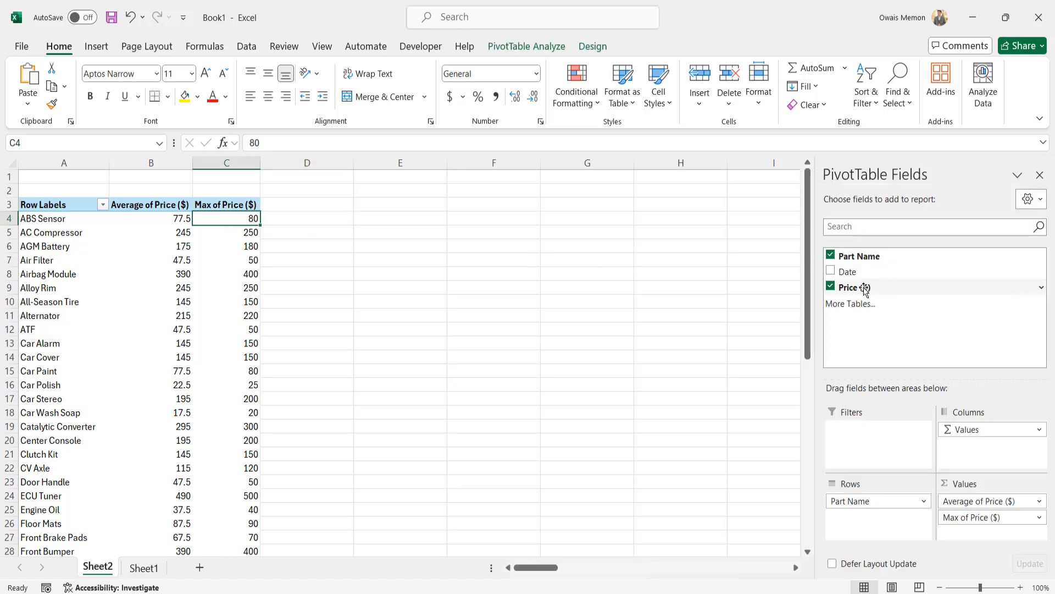
Step: Add Price ($) to the pivot table's values a third time and summarize it by Min
left_click_drag(867, 291, 971, 532)
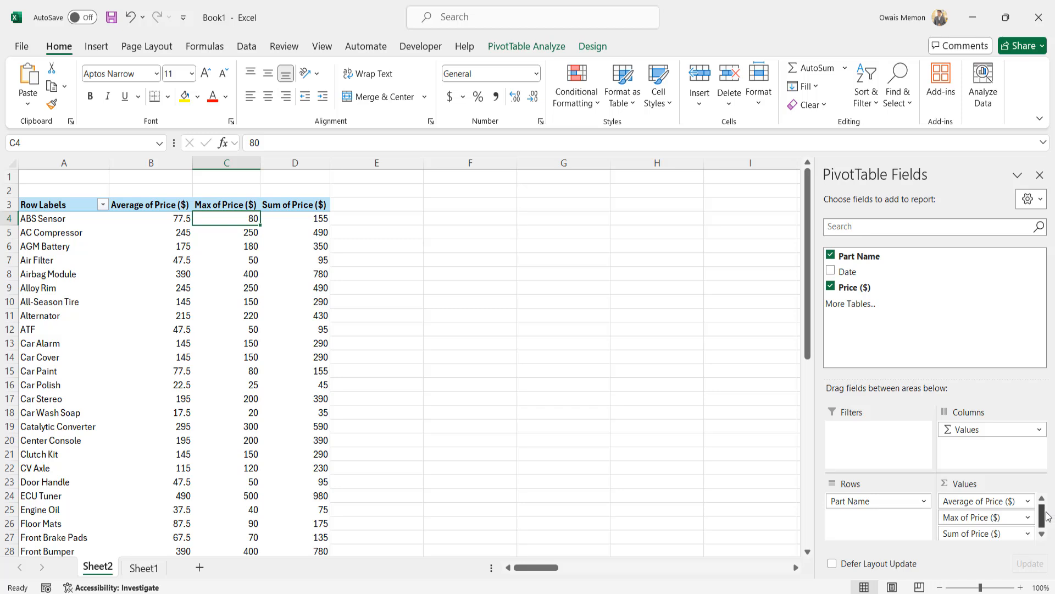
left_click(1028, 533)
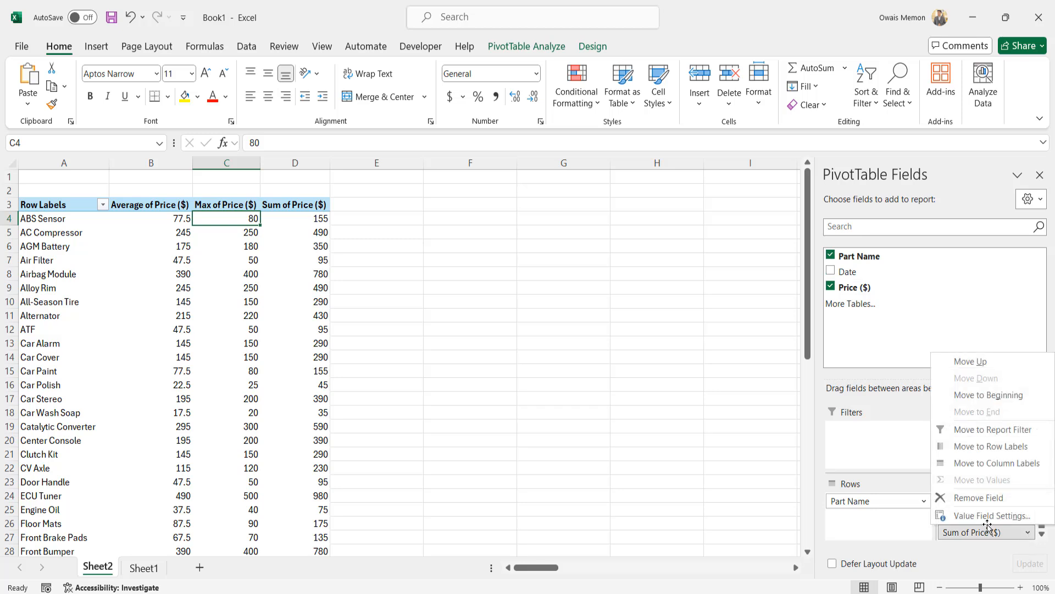
left_click(979, 517)
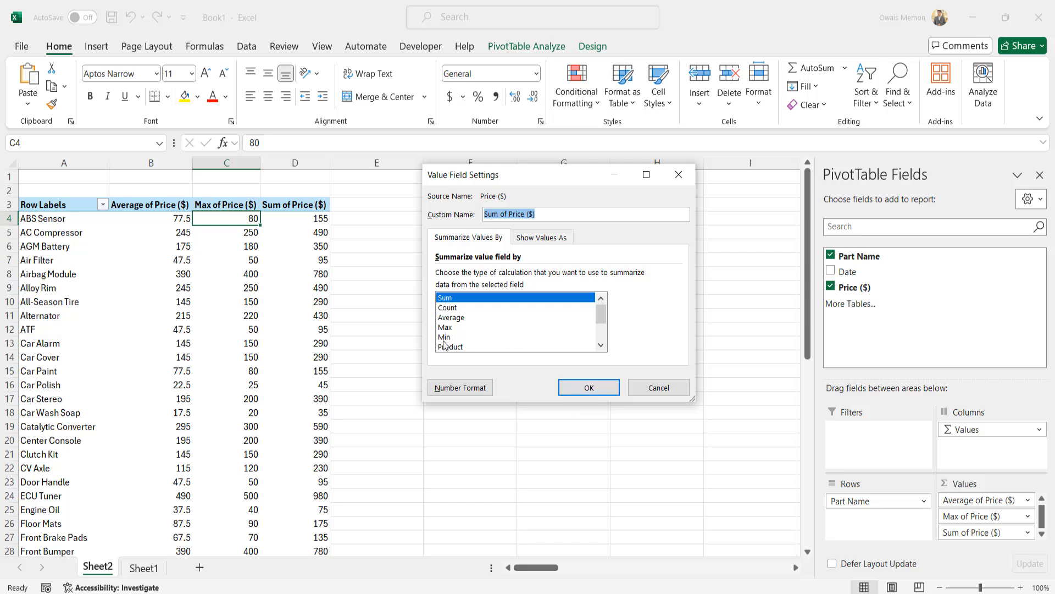
left_click(445, 338)
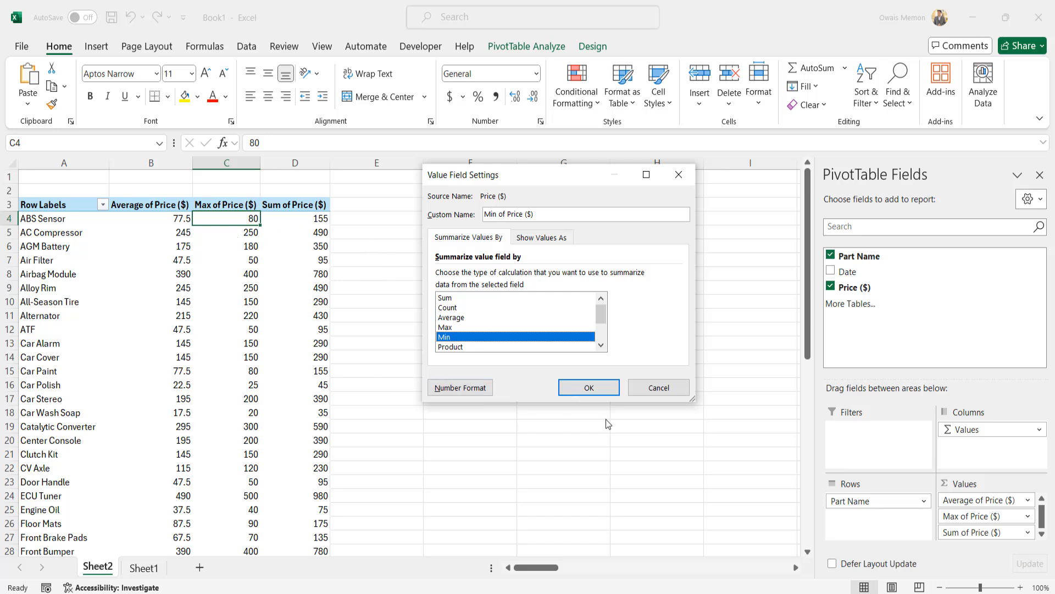
left_click(589, 387)
left_click(609, 385)
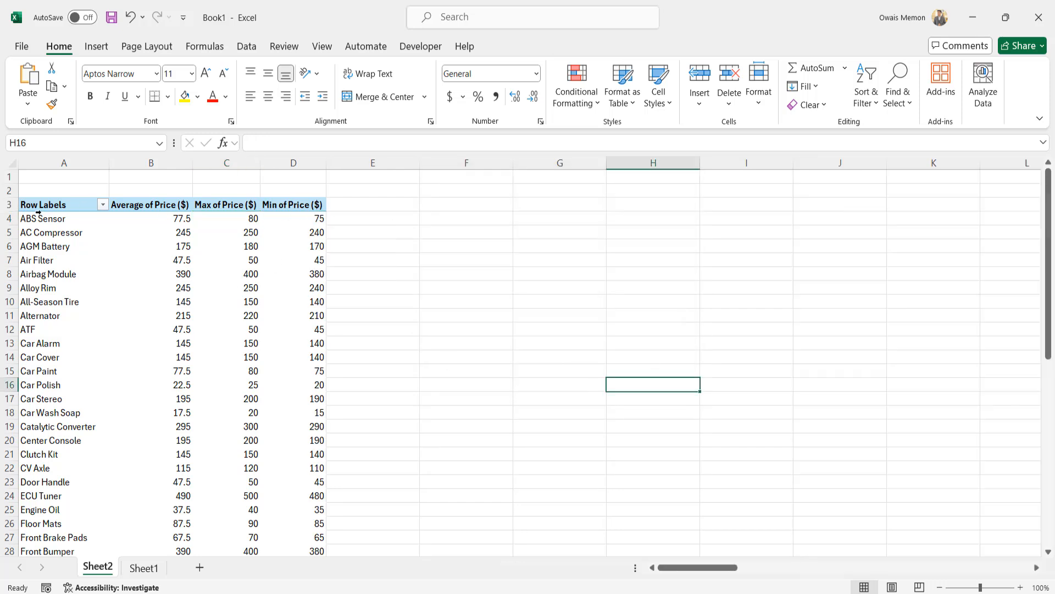
Step: Compare the minimum, maximum and average price of the ABS Sensor in the pivot table
left_click(60, 222)
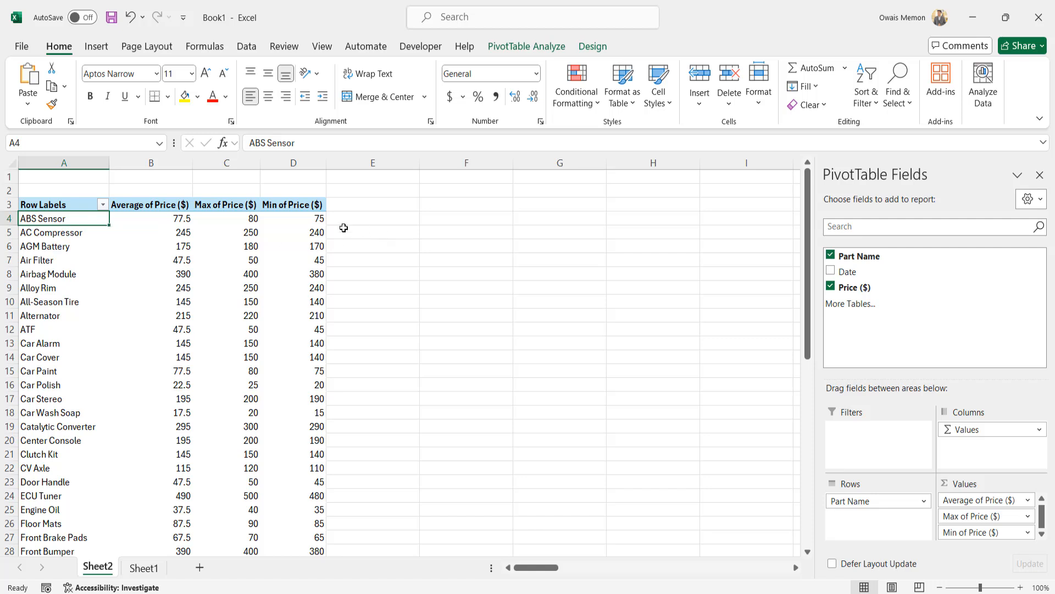
left_click(301, 222)
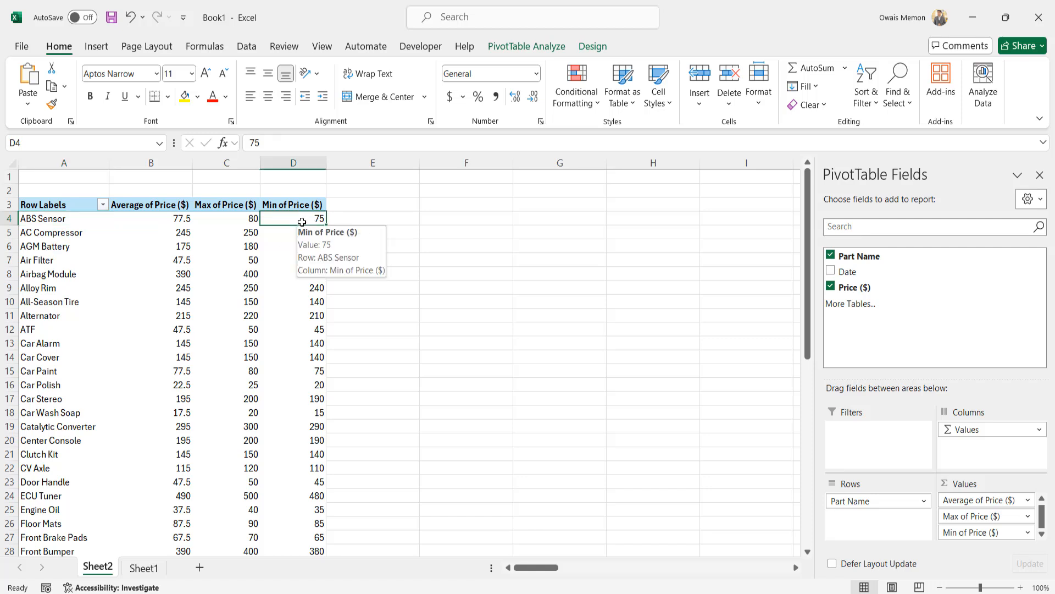
left_click(222, 221)
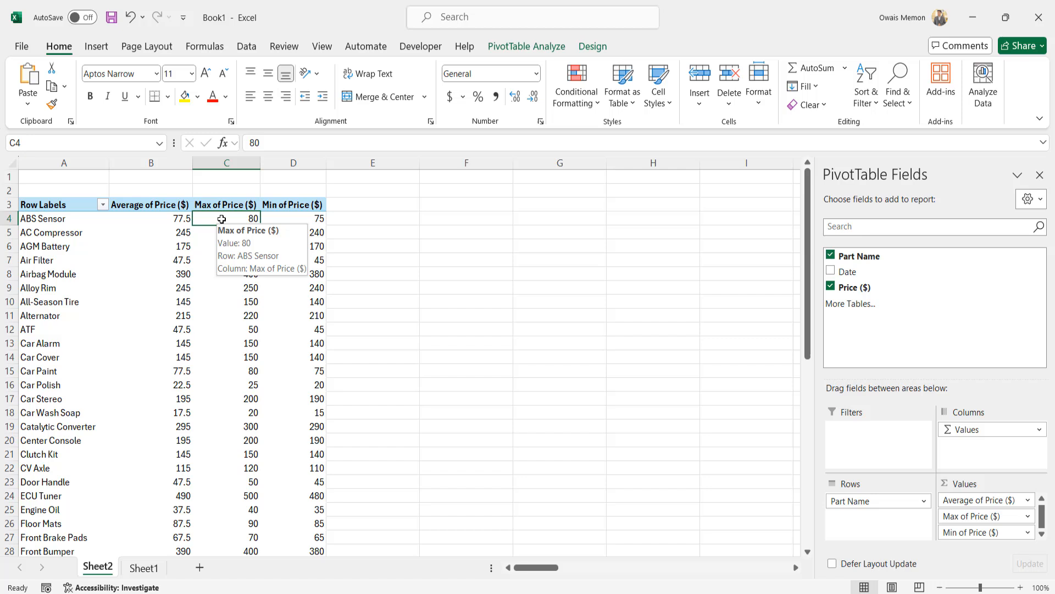
left_click(180, 216)
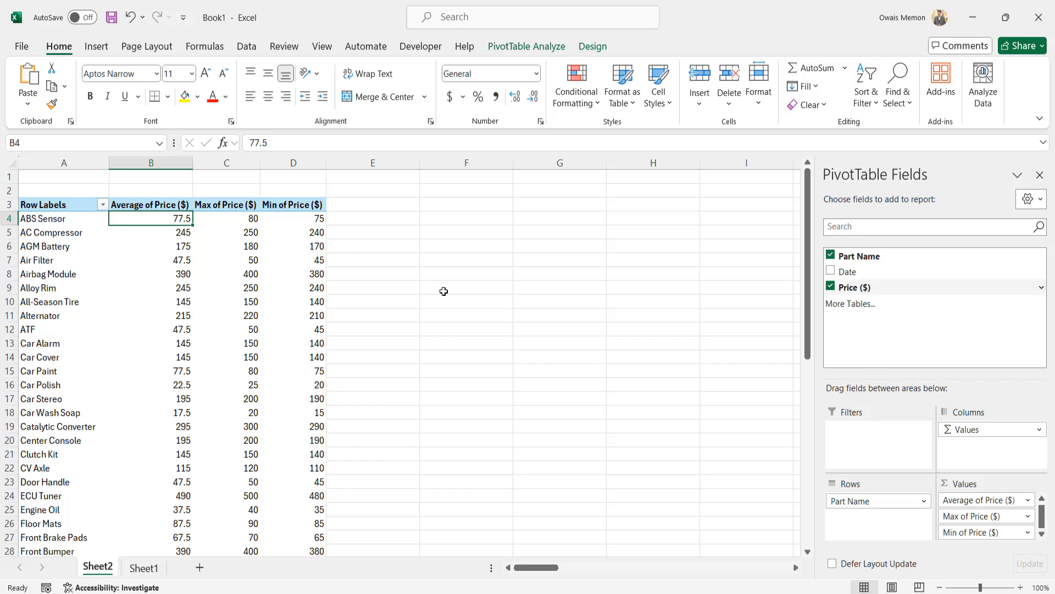
left_click(269, 275)
Step: Check the two Fuel Injector entries in the source table on Sheet1
left_click(153, 569)
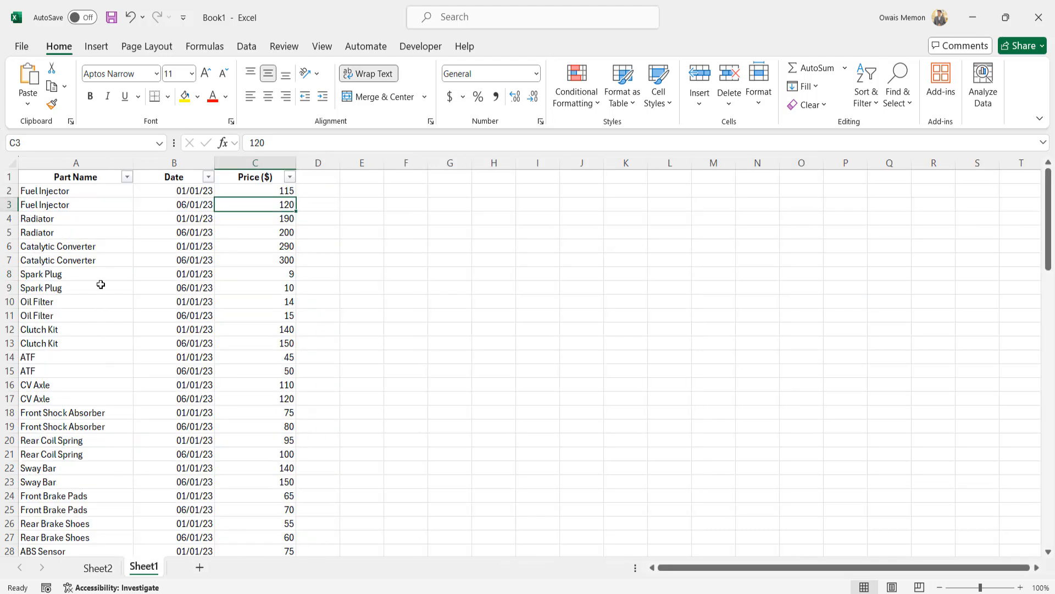
left_click_drag(77, 189, 81, 212)
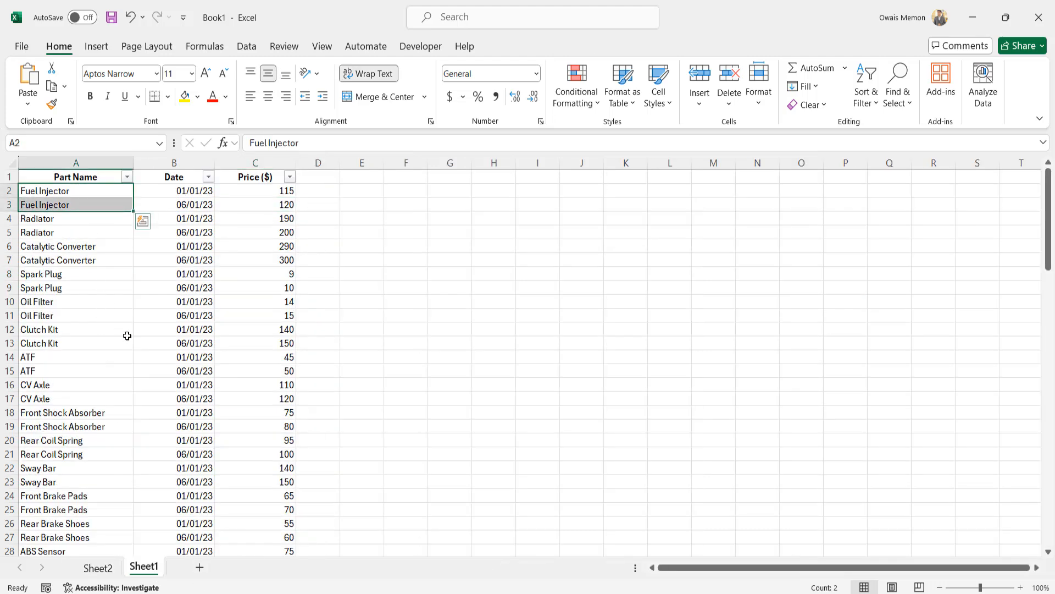
left_click(64, 190)
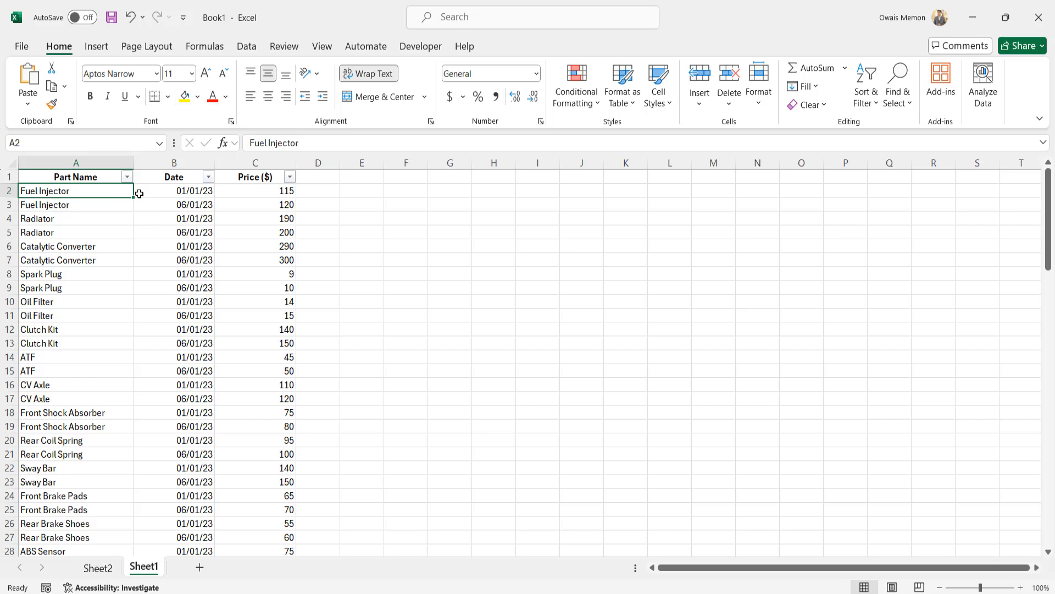
Step: Inspect the repeated Fuel Injector part names in the source table and return to the pivot table on Sheet2
left_click_drag(98, 190, 98, 203)
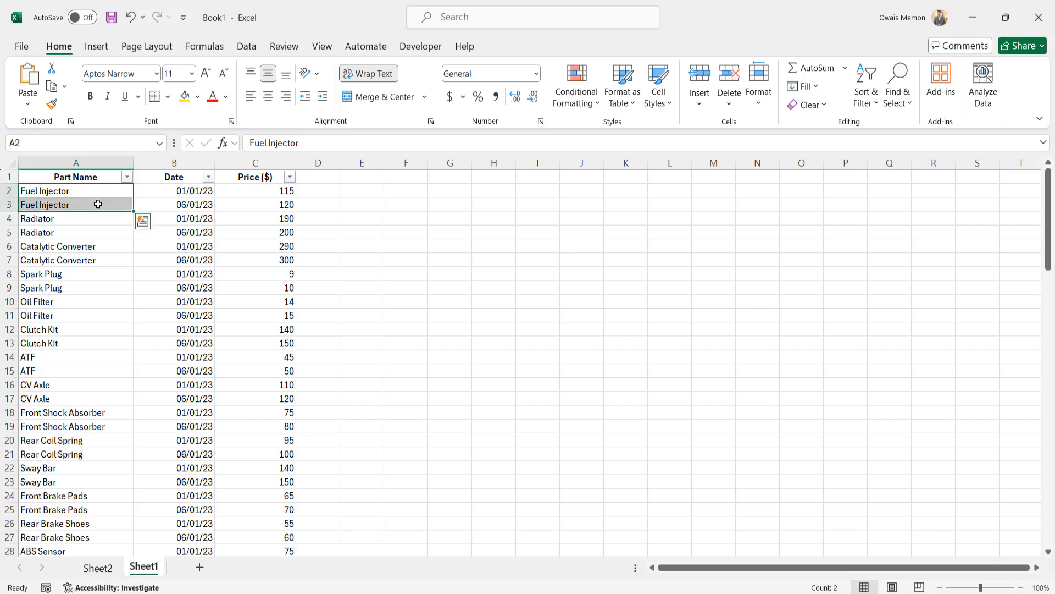
left_click(98, 204)
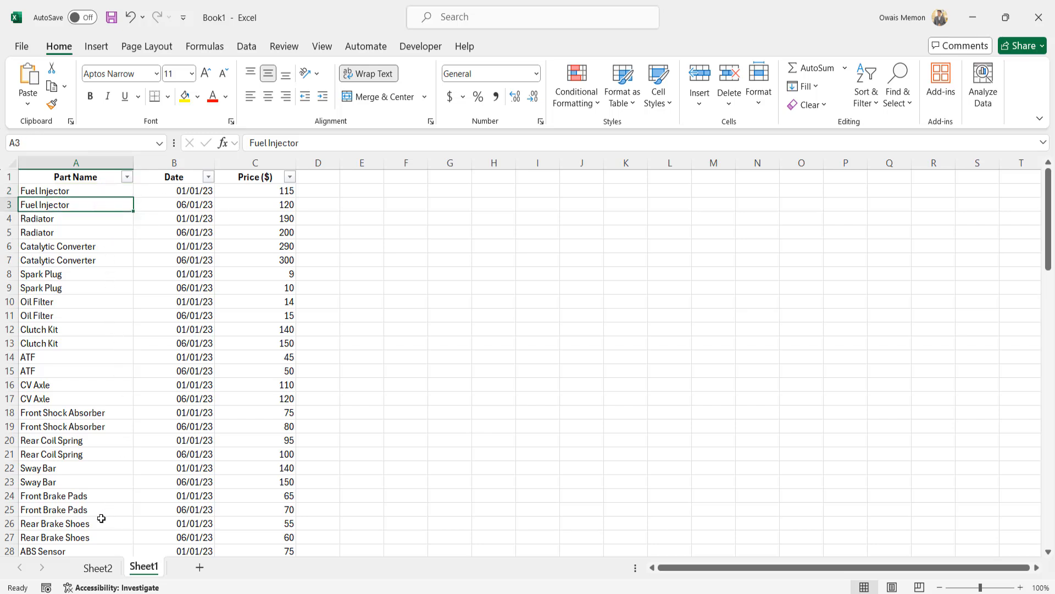
left_click(85, 569)
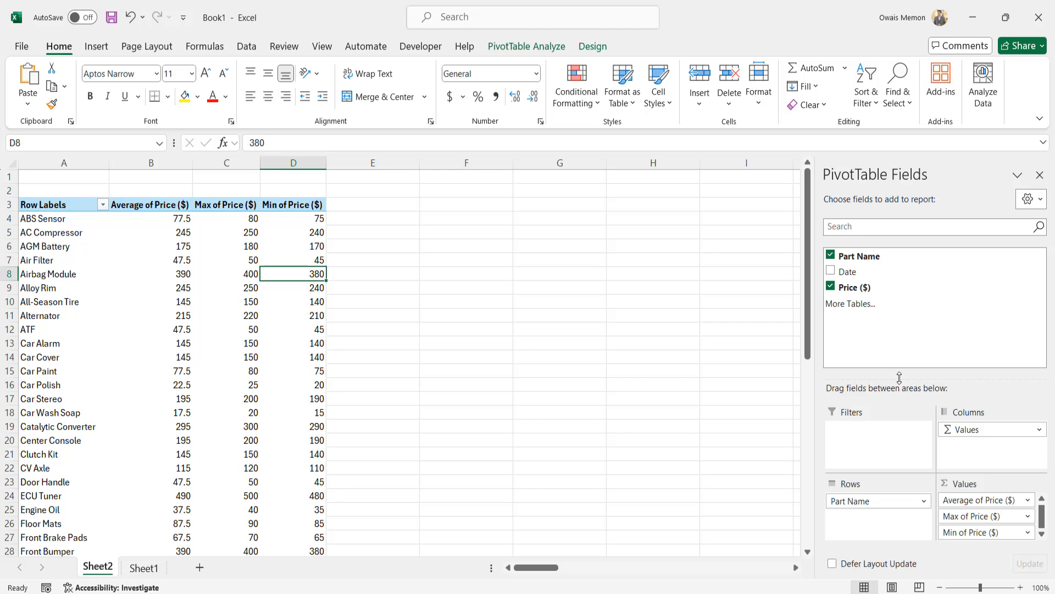
Step: Enlarge the field areas, then add Price ($) to the pivot table's values a fourth time and summarize it by Count
left_click_drag(900, 377, 899, 337)
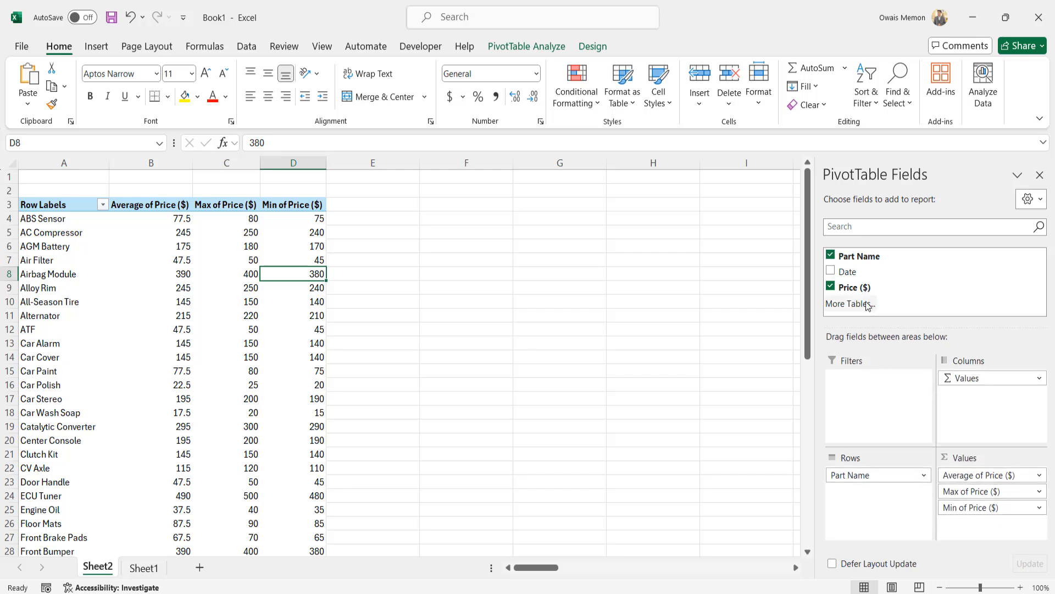
left_click_drag(849, 287, 1009, 533)
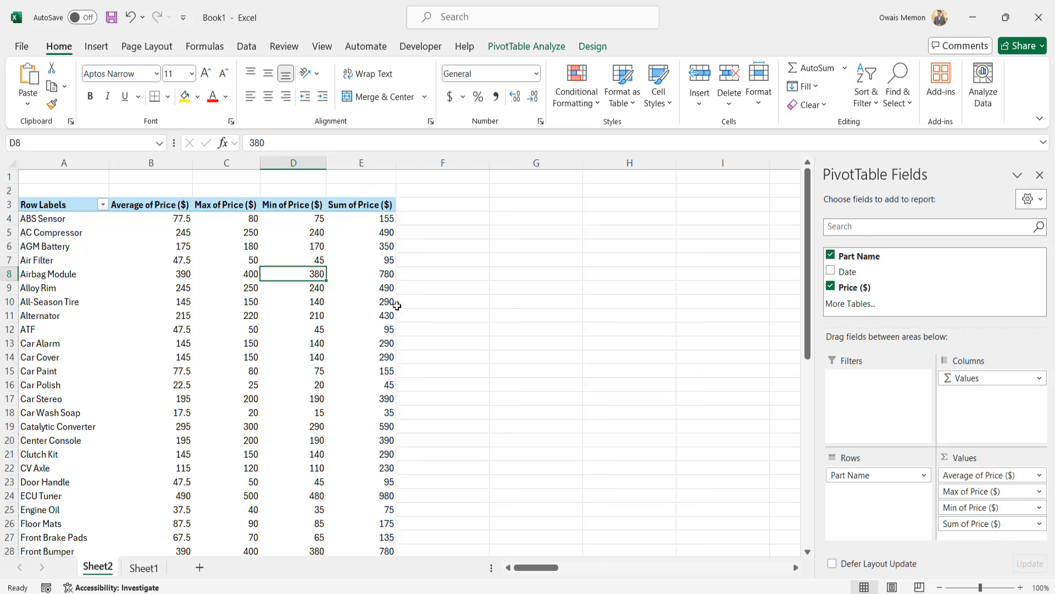
left_click(1040, 524)
left_click(996, 508)
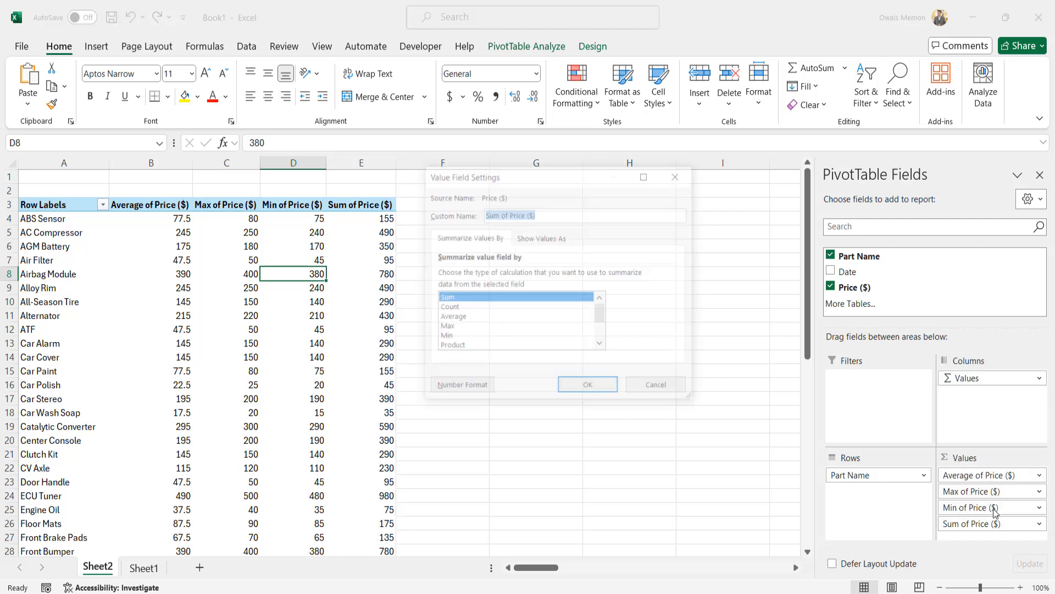
left_click(448, 308)
left_click(582, 388)
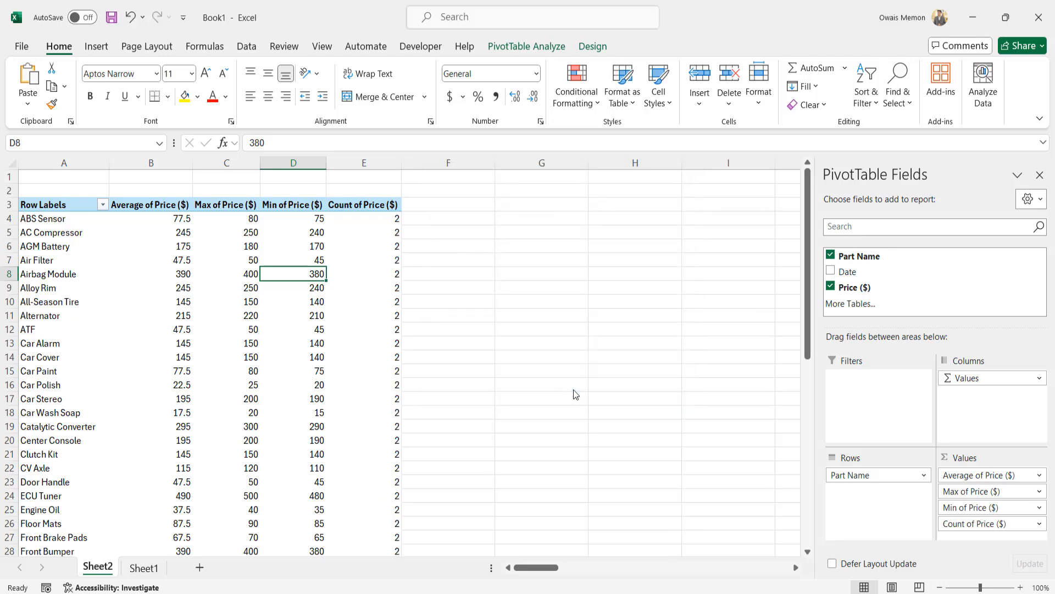
Step: Review the price counts for the parts throughout the pivot table
left_click(539, 381)
scroll(485, 369, "down", 15)
scroll(485, 368, "up", 8)
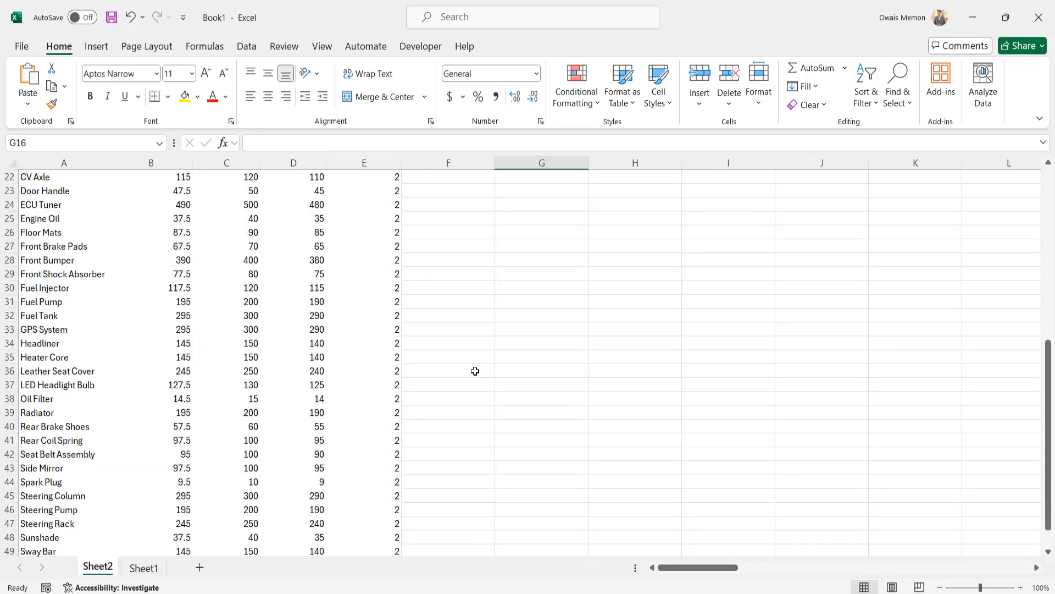
Step: Check the dates of the two Steering Pump entries in the source table on Sheet1
left_click(142, 568)
scroll(104, 308, "down", 6)
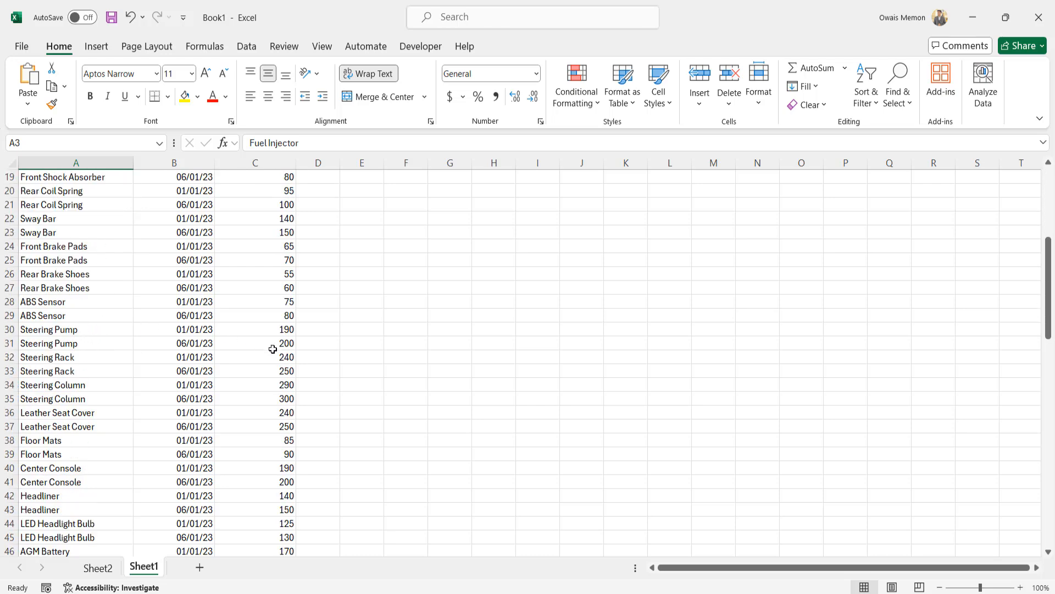
left_click(151, 327)
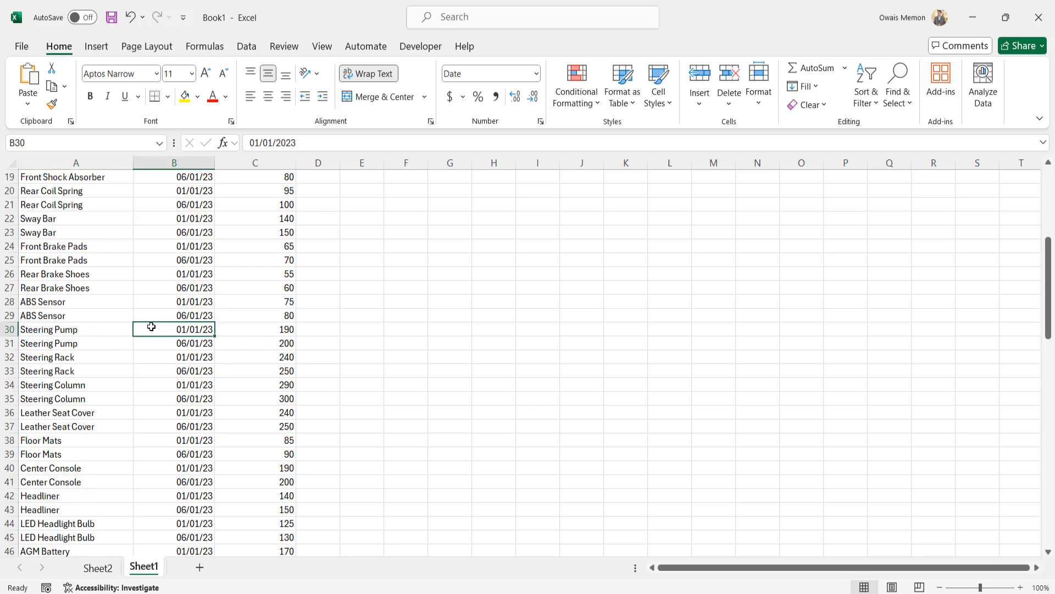
left_click(180, 341)
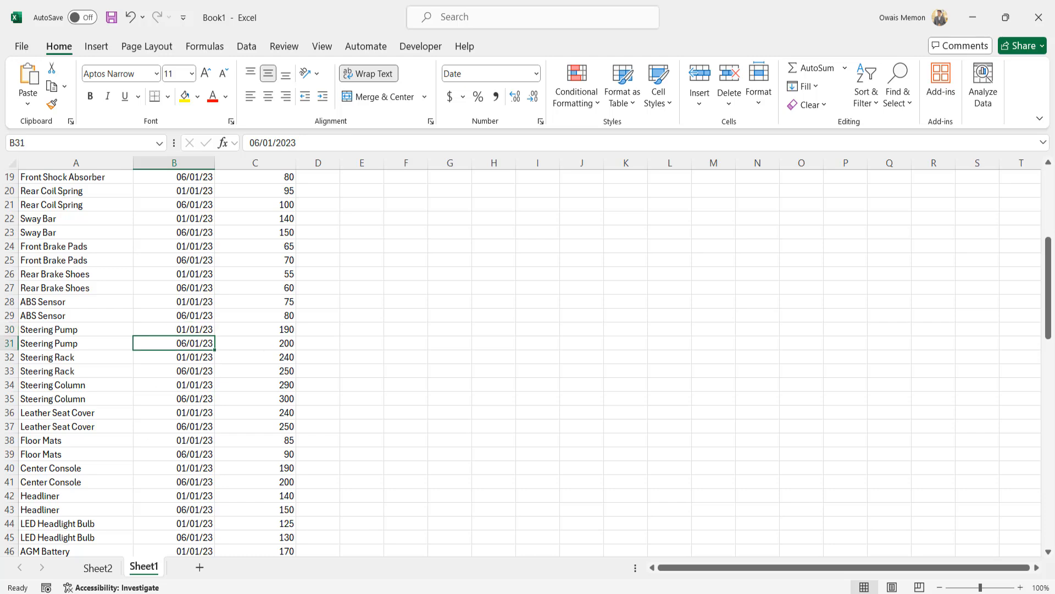
Step: Return to Sheet2 and examine the Count of Price ($) column down to the Grand Total row
left_click(98, 567)
scroll(361, 338, "up", 7)
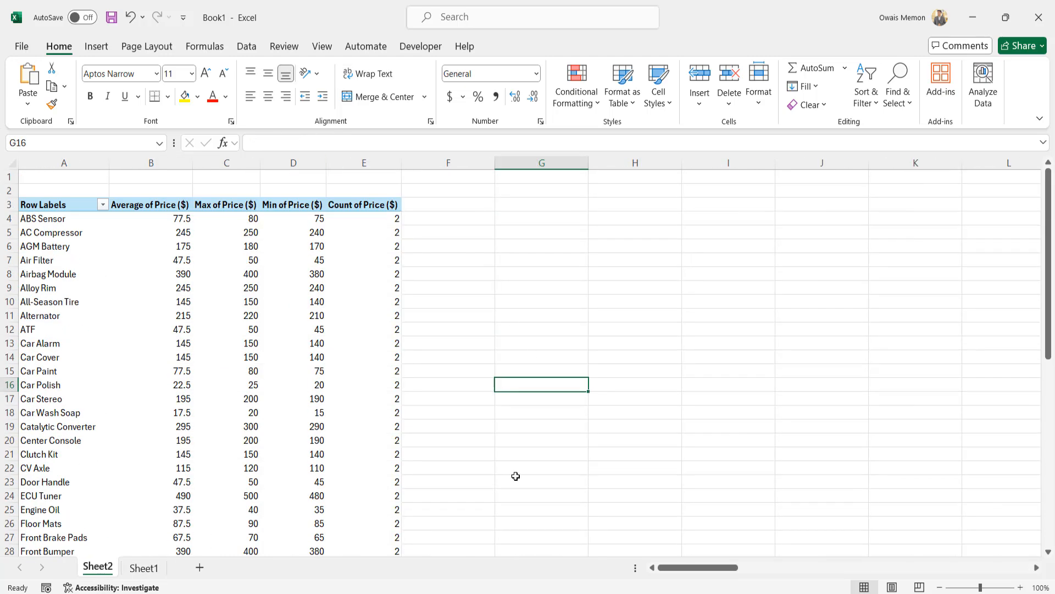
left_click(363, 270)
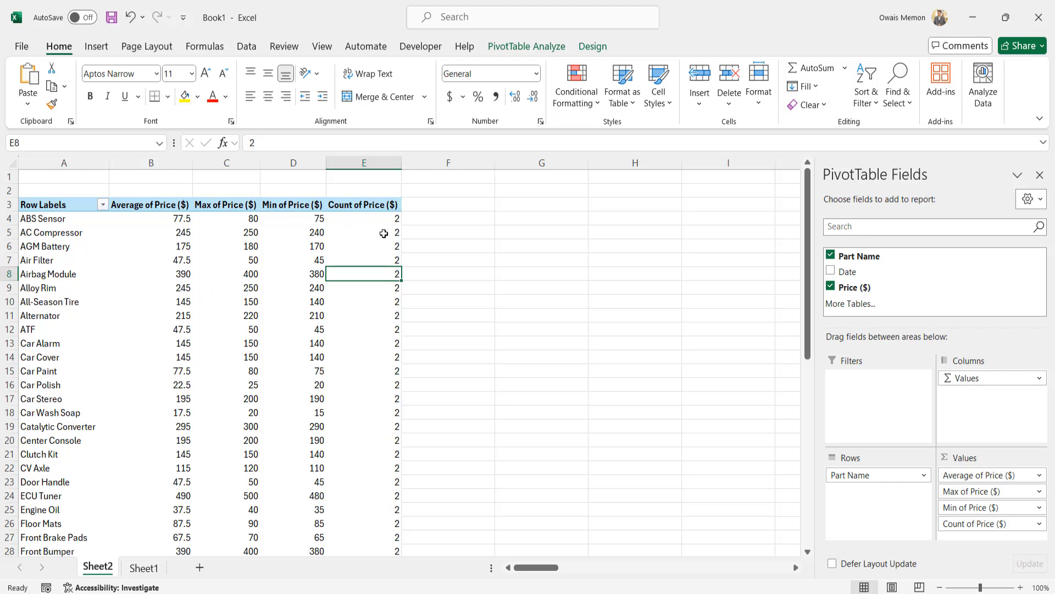
scroll(411, 452, "down", 8)
scroll(403, 484, "down", 4)
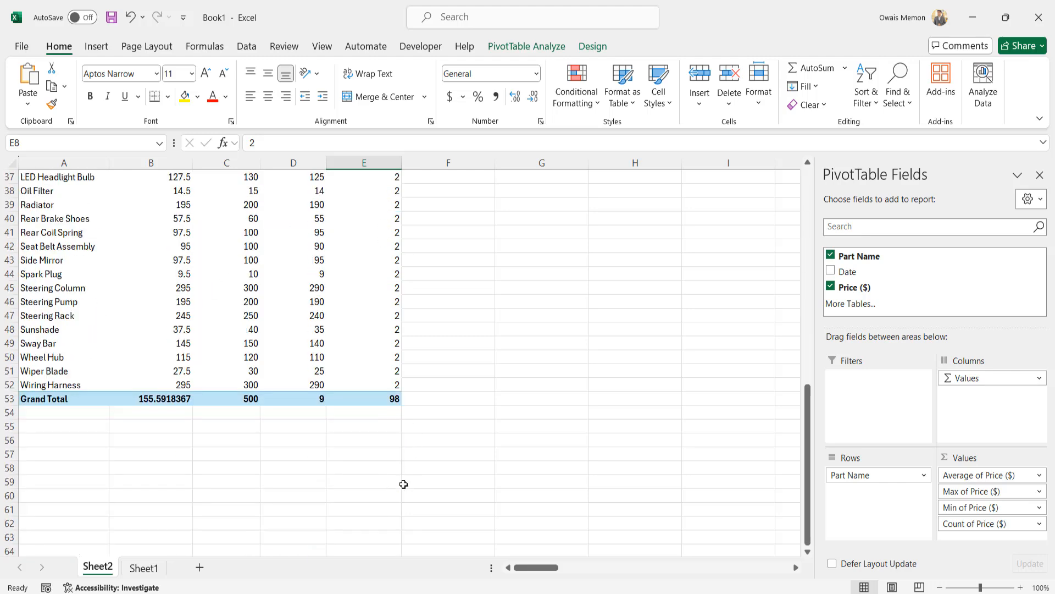
scroll(403, 484, "up", 12)
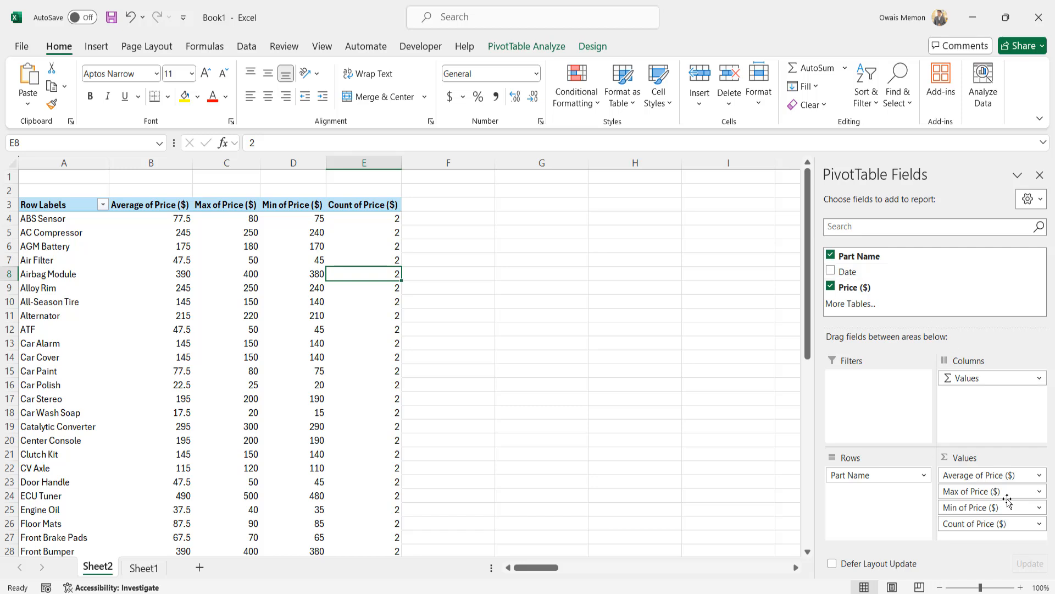
left_click(1040, 525)
left_click(969, 504)
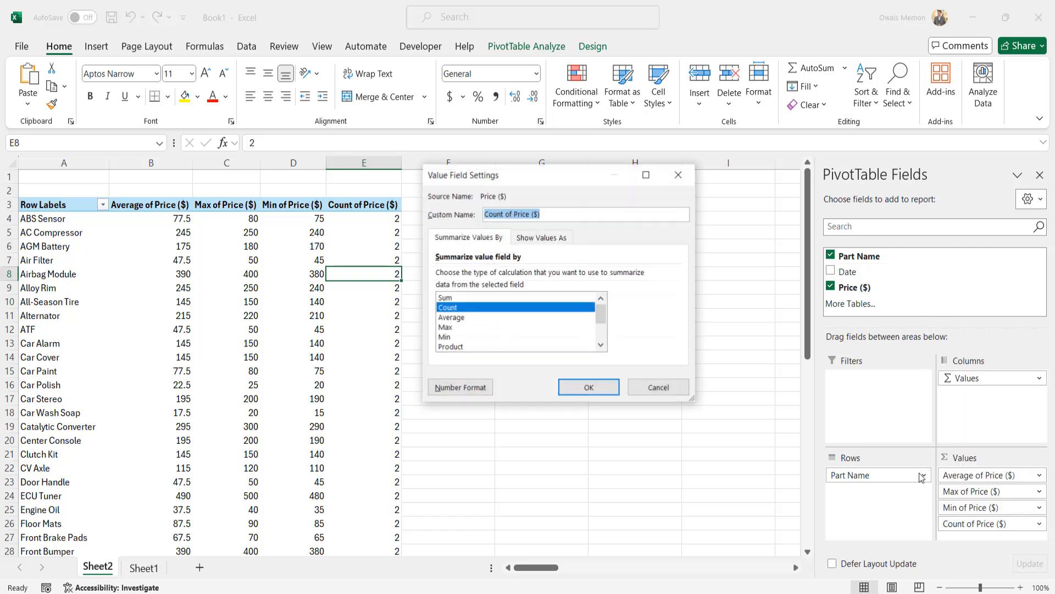
left_click(660, 387)
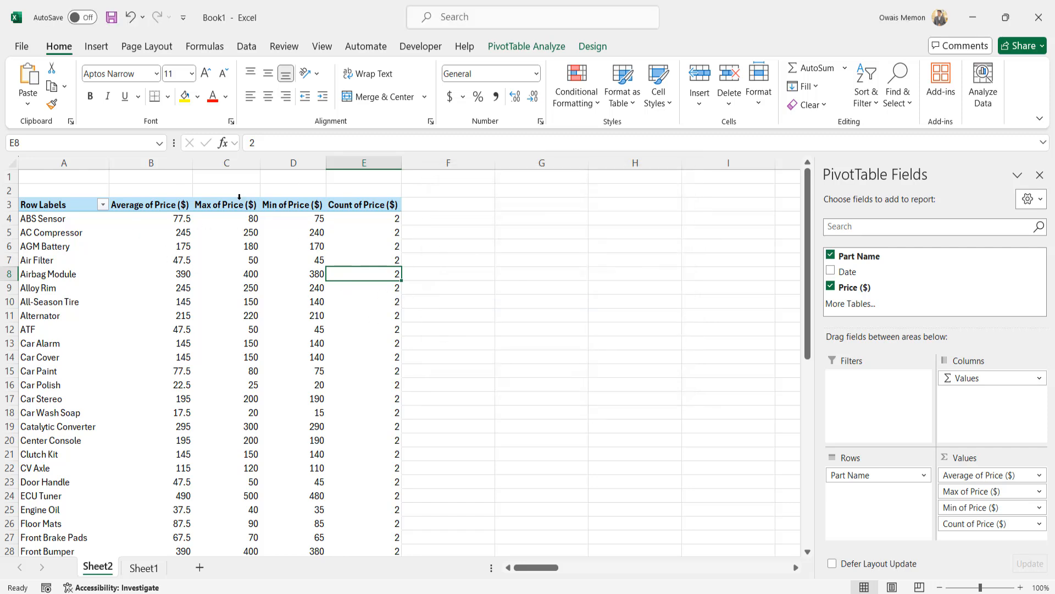
Step: Add Price ($) to the pivot table's values a fifth time and summarize it by StdDev
left_click(168, 219)
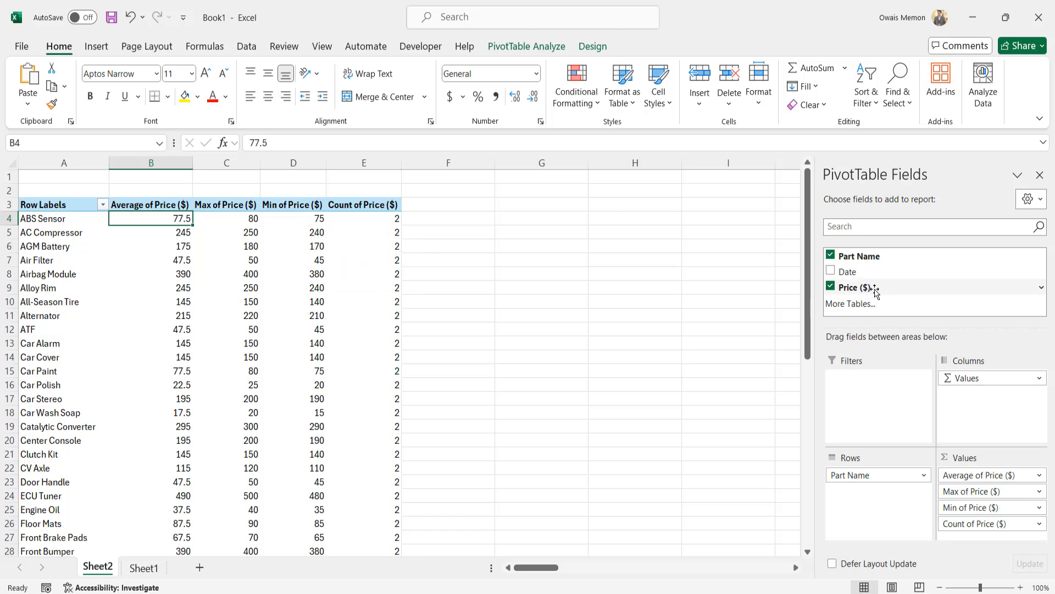
left_click_drag(875, 292, 962, 532)
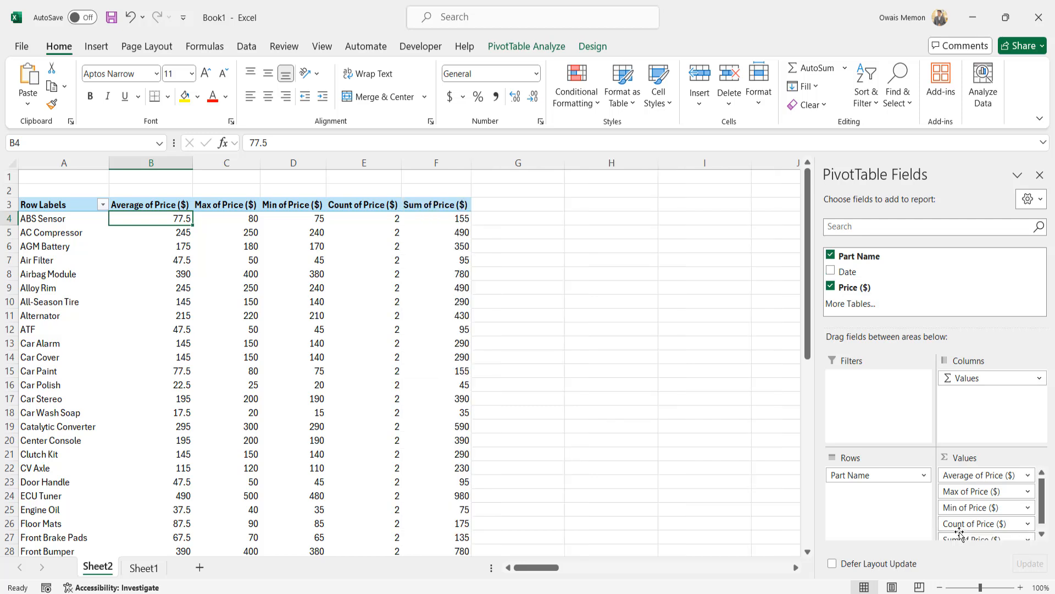
scroll(989, 494, "down", 1)
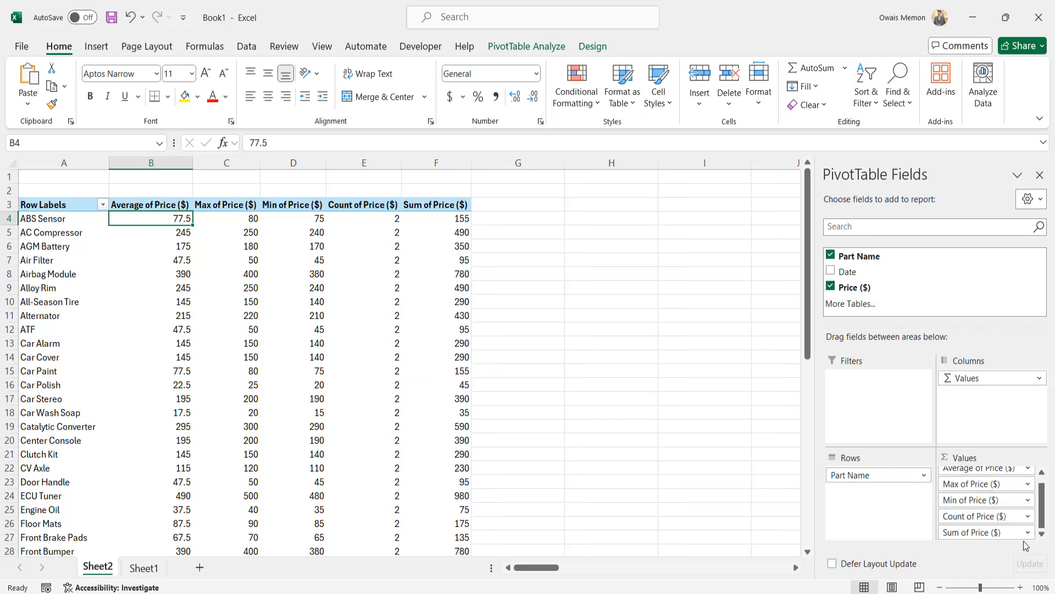
left_click(1026, 533)
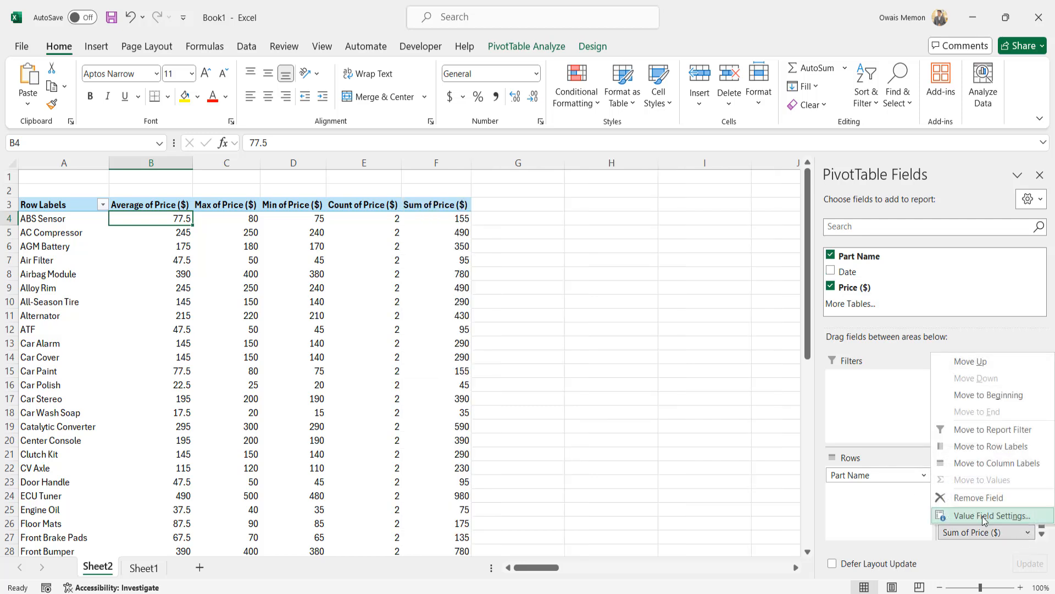
left_click(984, 515)
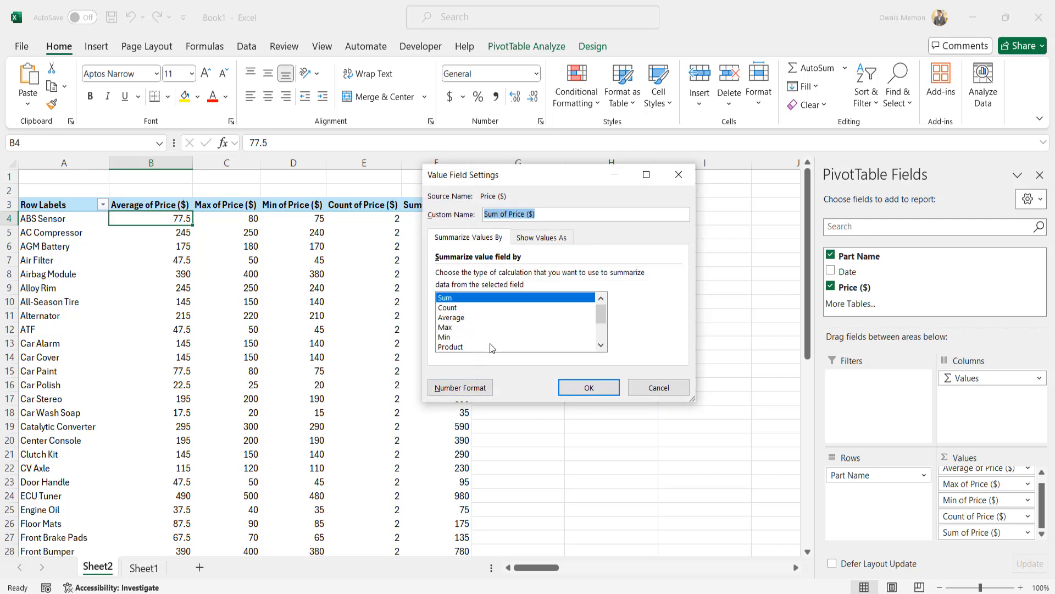
left_click_drag(603, 318, 603, 328)
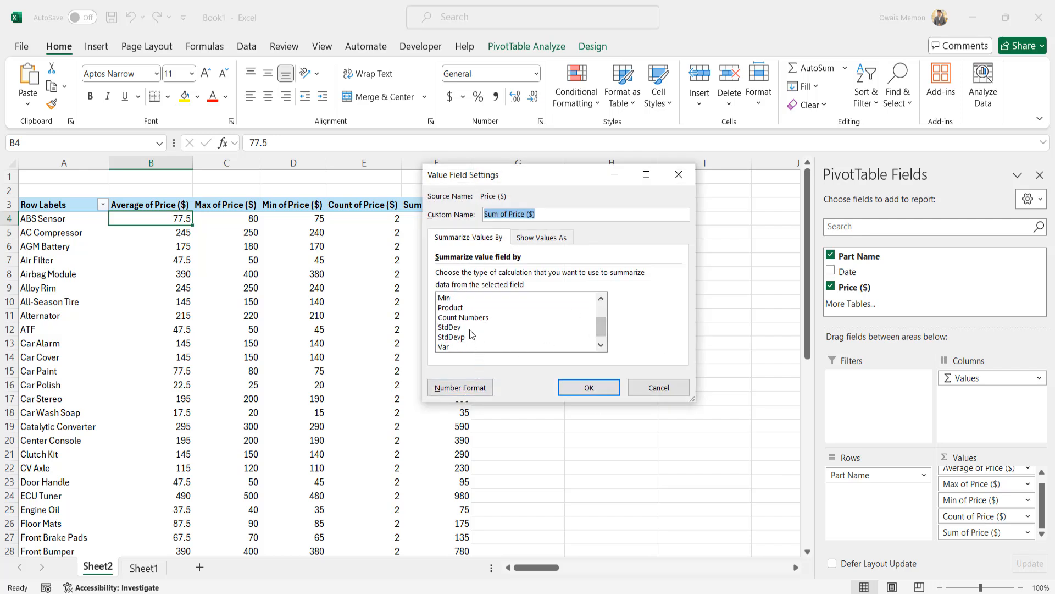
left_click(517, 327)
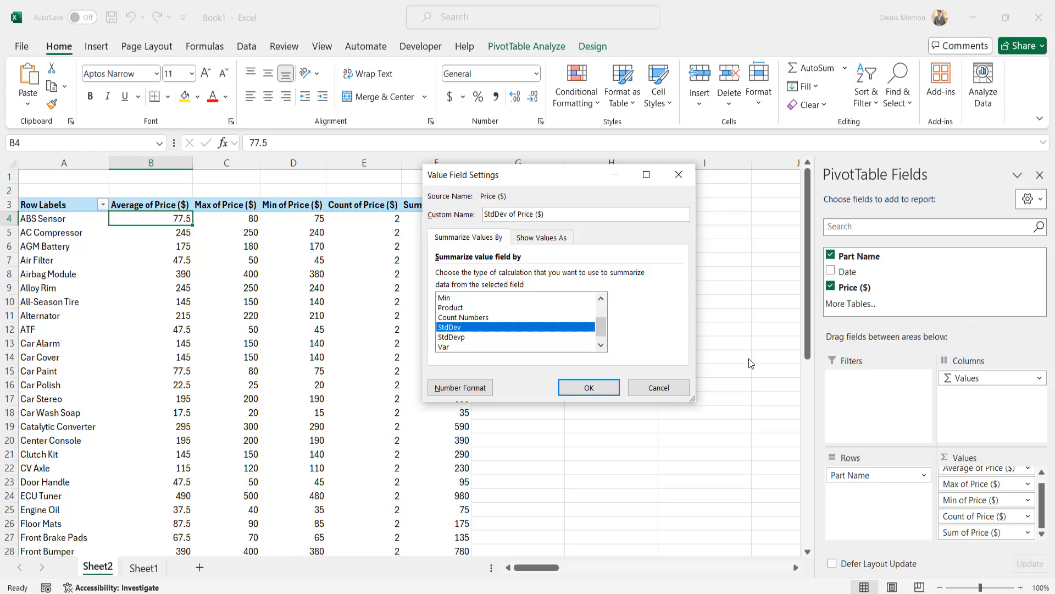
left_click(588, 387)
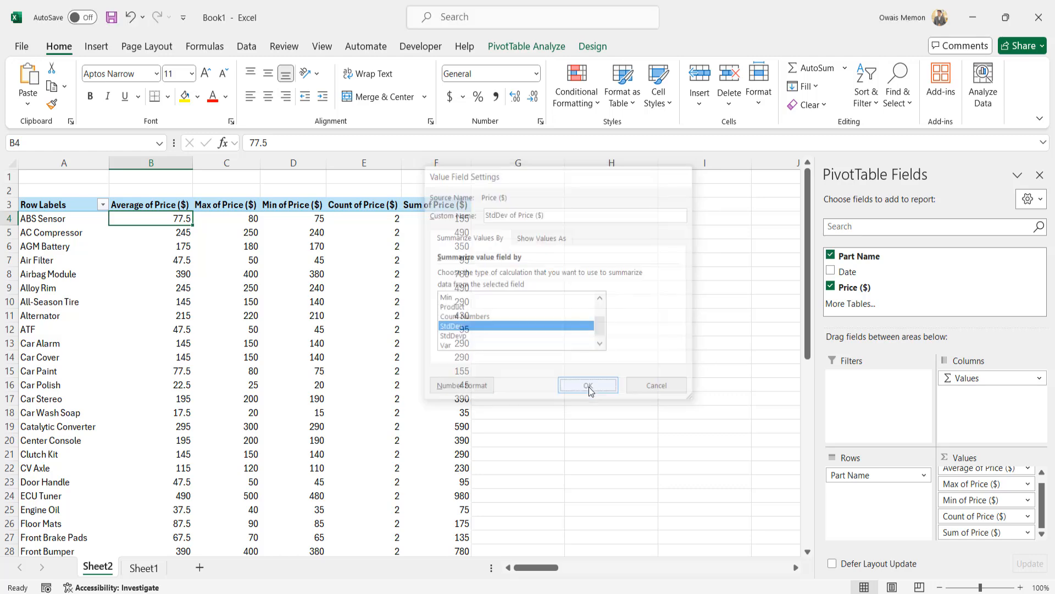
left_click(596, 385)
Step: Compare the average price and the standard deviation of the AC Compressor in the pivot table
left_click_drag(446, 218, 445, 233)
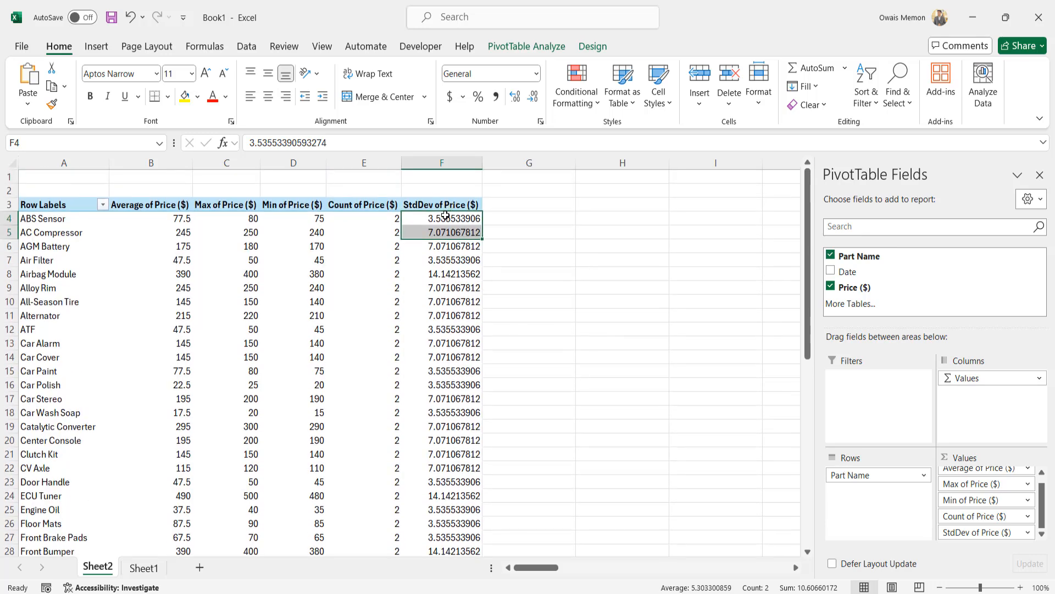
left_click(62, 235)
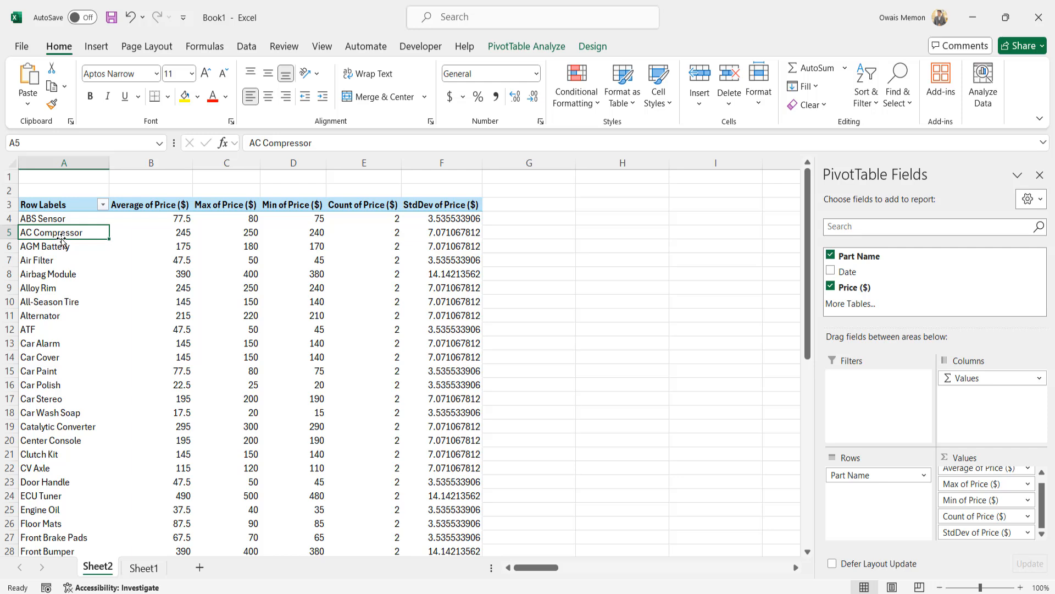
left_click(166, 235)
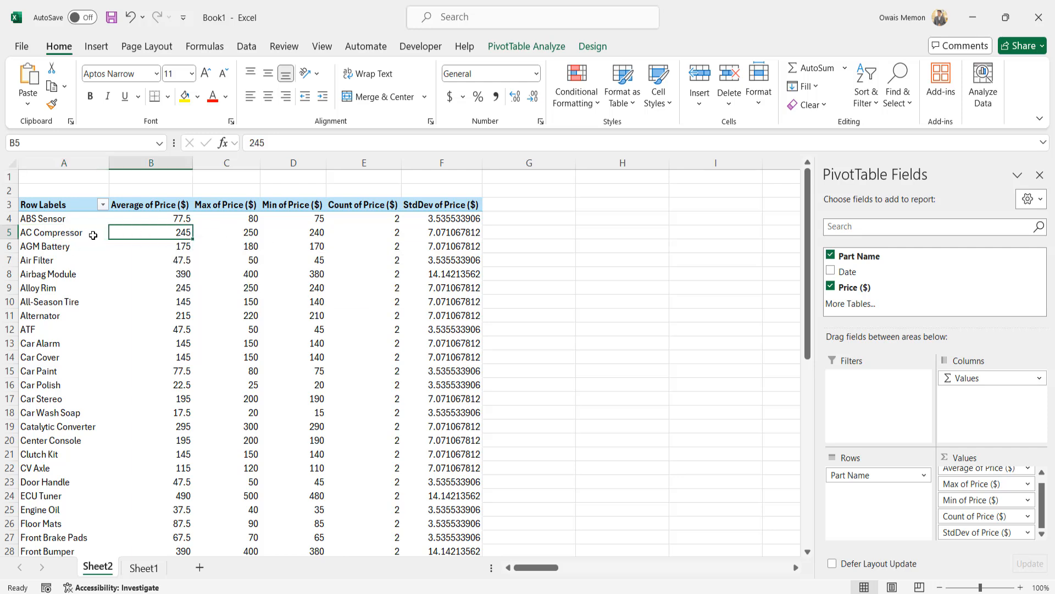
left_click(61, 226)
left_click(71, 233)
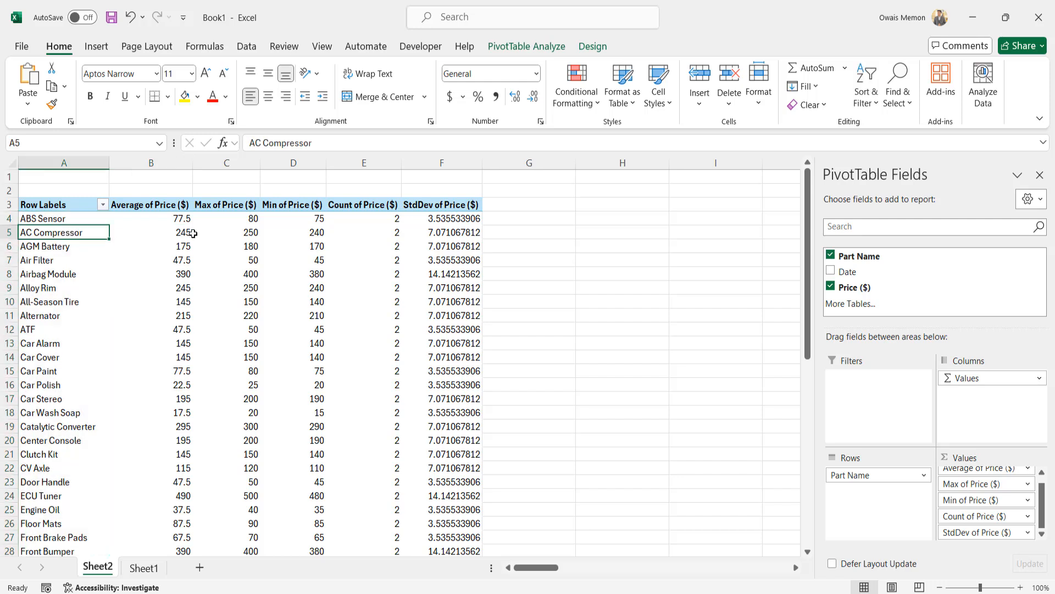
left_click(437, 234)
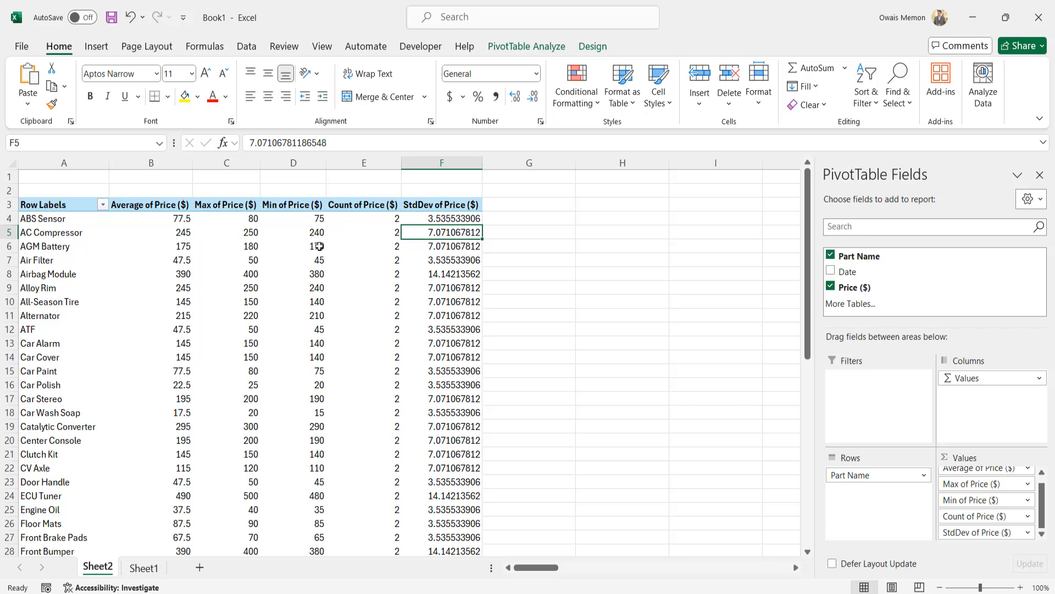
Step: Examine the StdDev of Price ($) column across the parts, including the Airbag Module
mouse_move(321, 244)
scroll(443, 469, "down", 3)
scroll(449, 457, "up", 1)
scroll(449, 455, "up", 2)
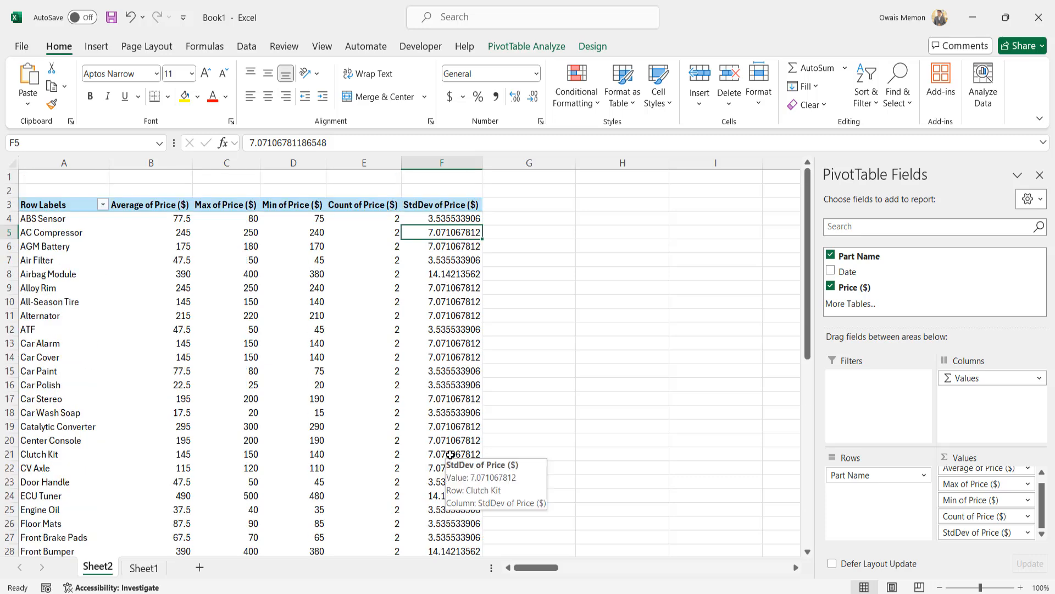
left_click_drag(425, 219, 466, 508)
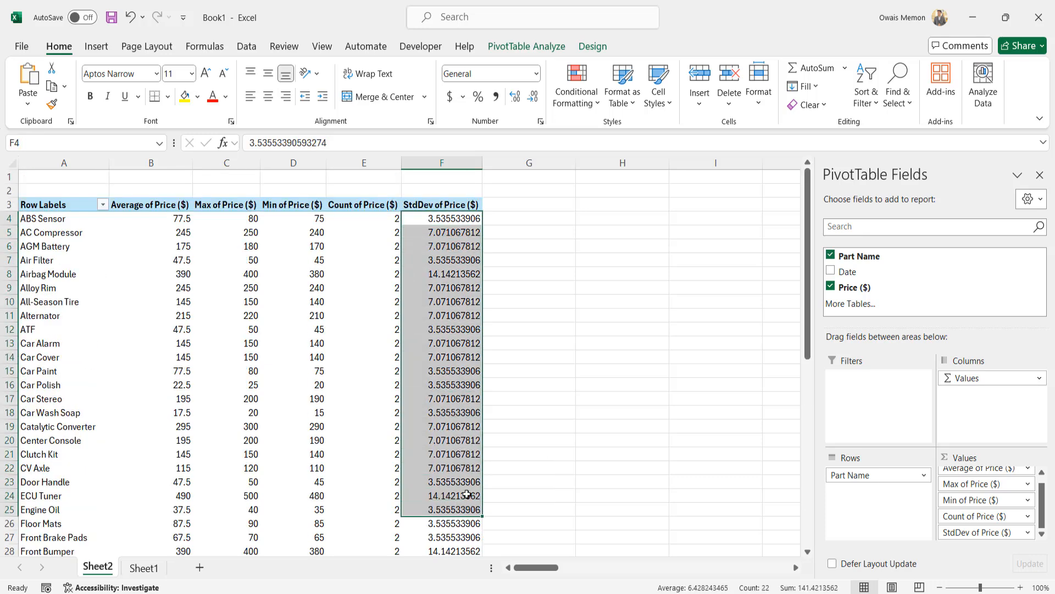
left_click(467, 401)
left_click_drag(434, 221, 439, 357)
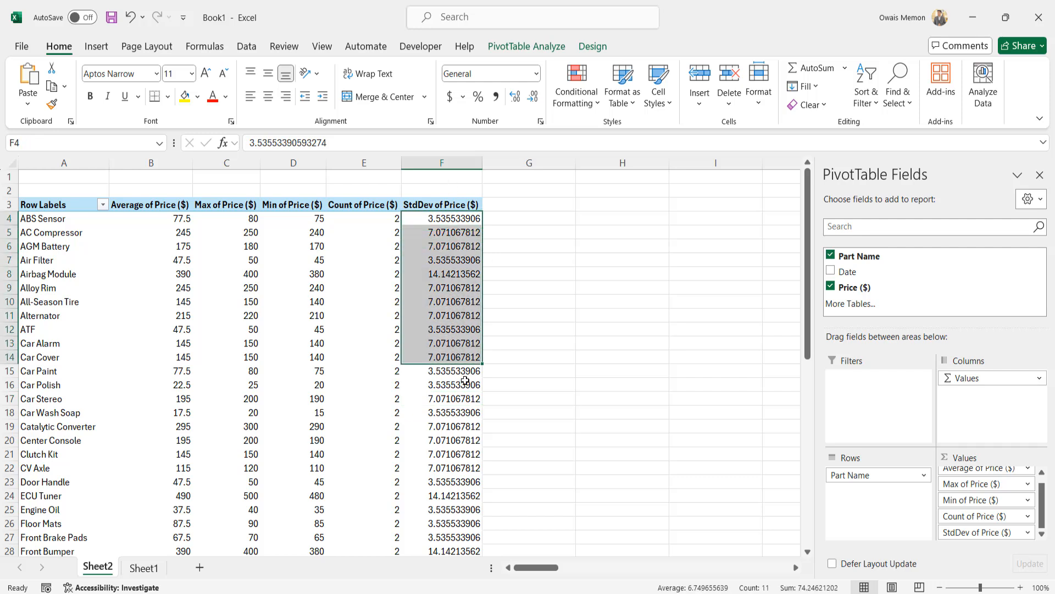
left_click_drag(1043, 514, 1044, 529)
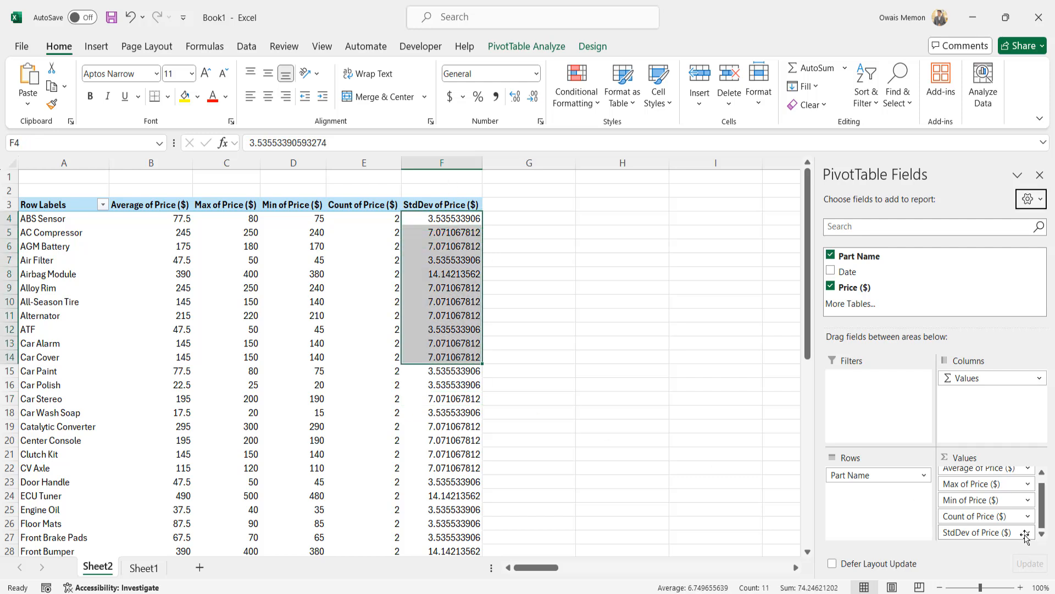
left_click(439, 278)
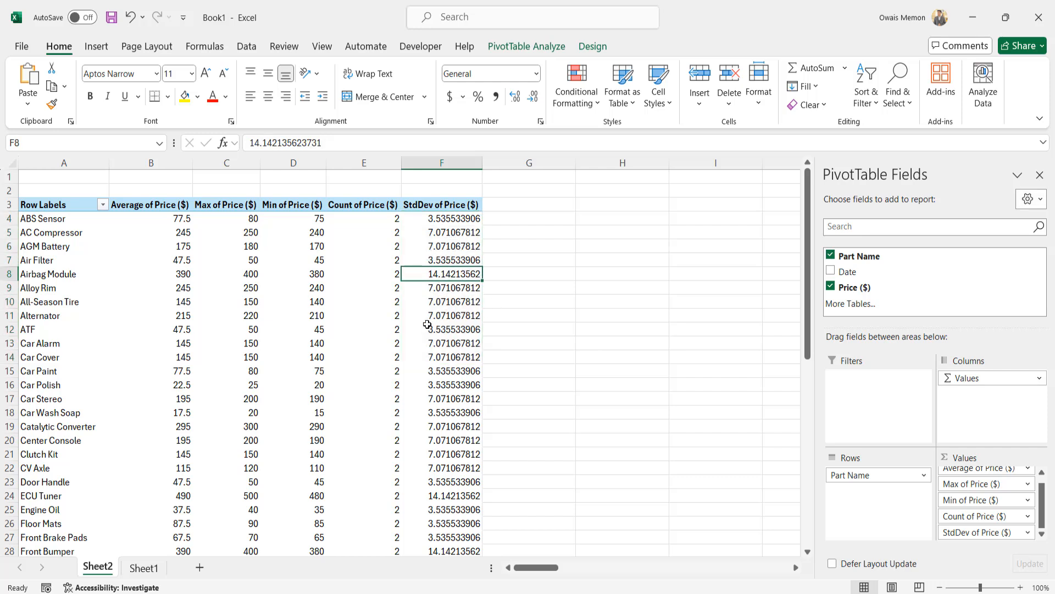
Step: Format the StdDev of Price ($) value field as Number with 1 decimal place through its value field settings
right_click(461, 264)
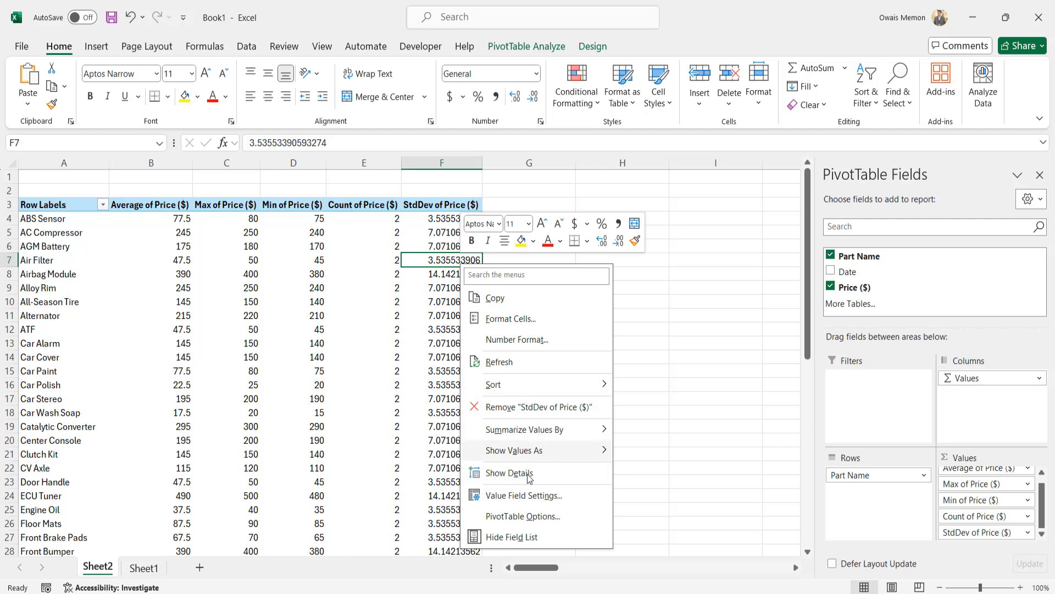
left_click(426, 274)
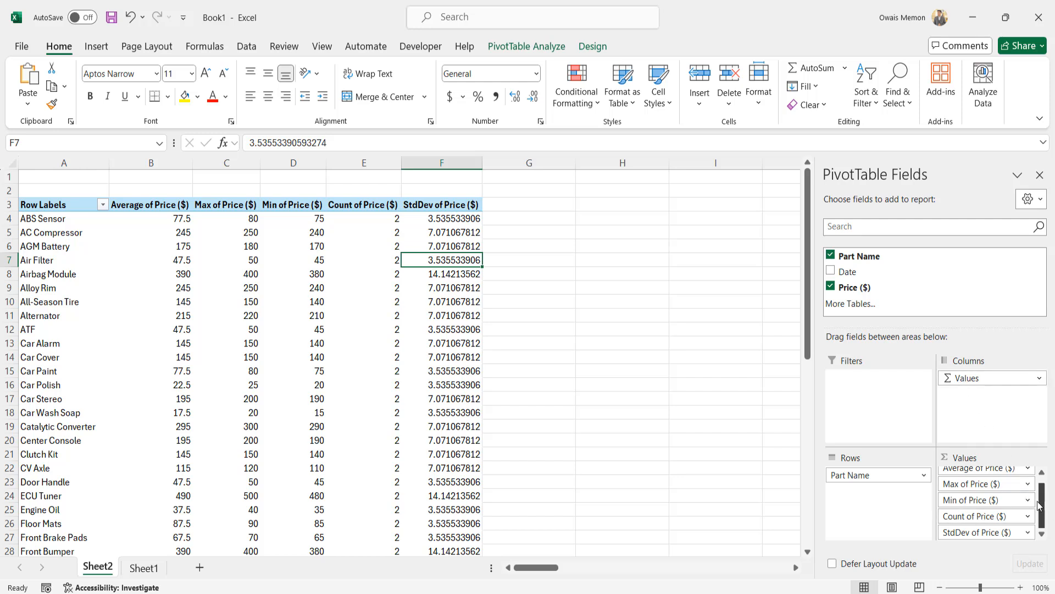
left_click(1027, 532)
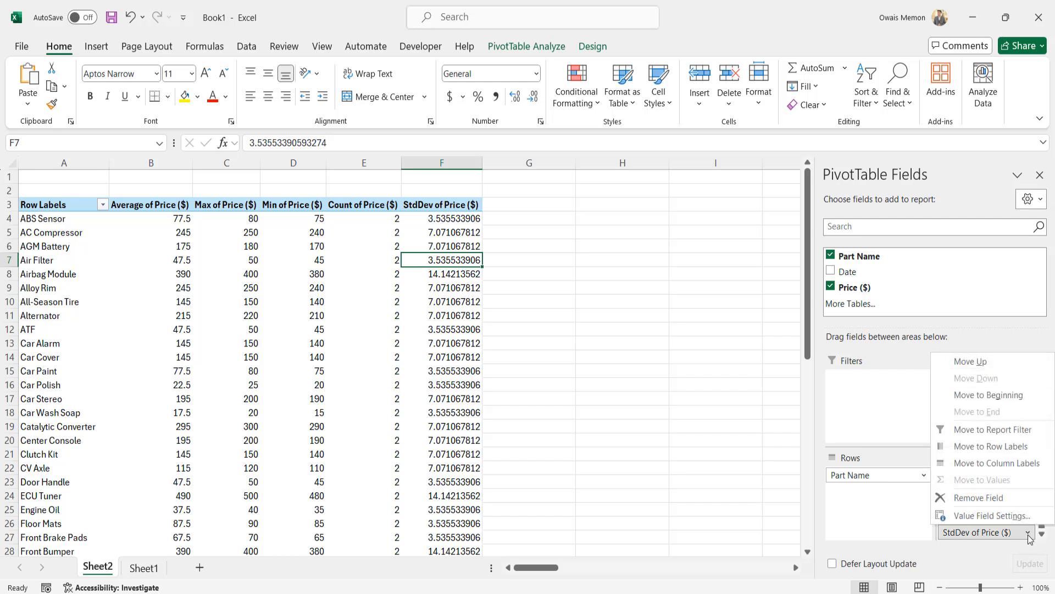
left_click(971, 516)
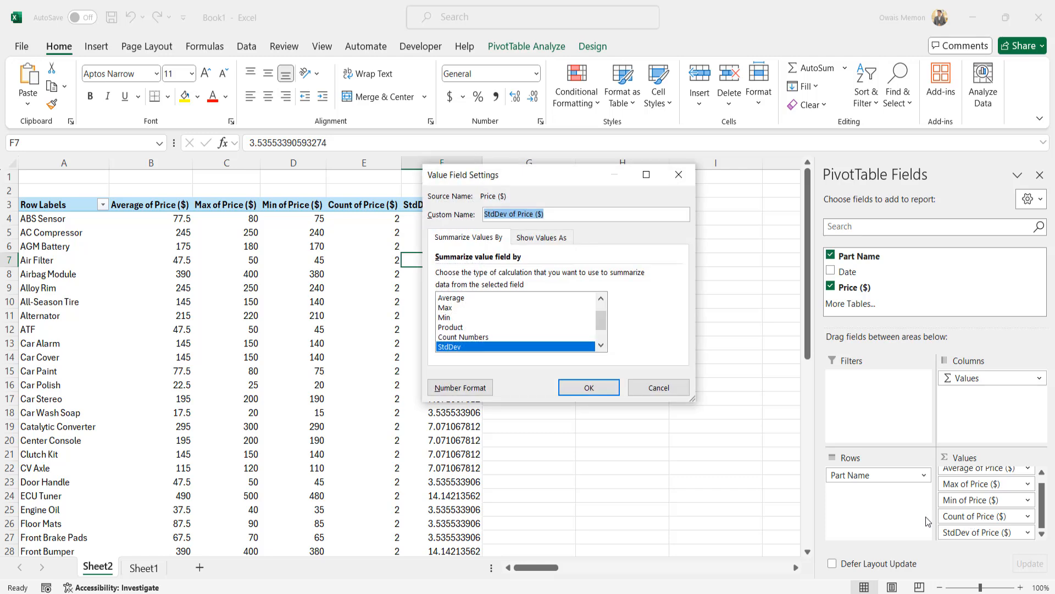
left_click(445, 389)
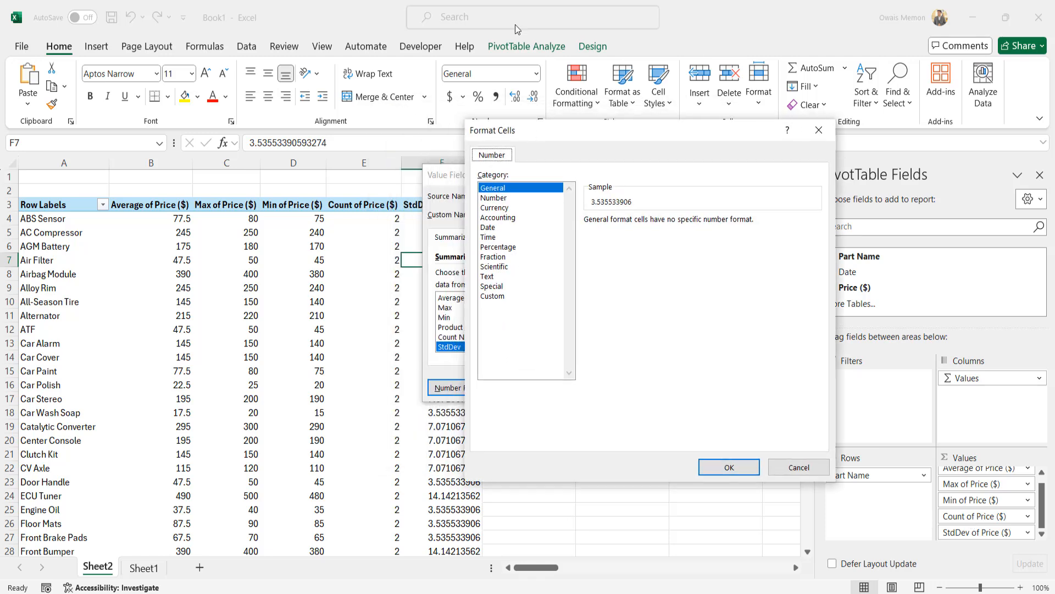
left_click(487, 198)
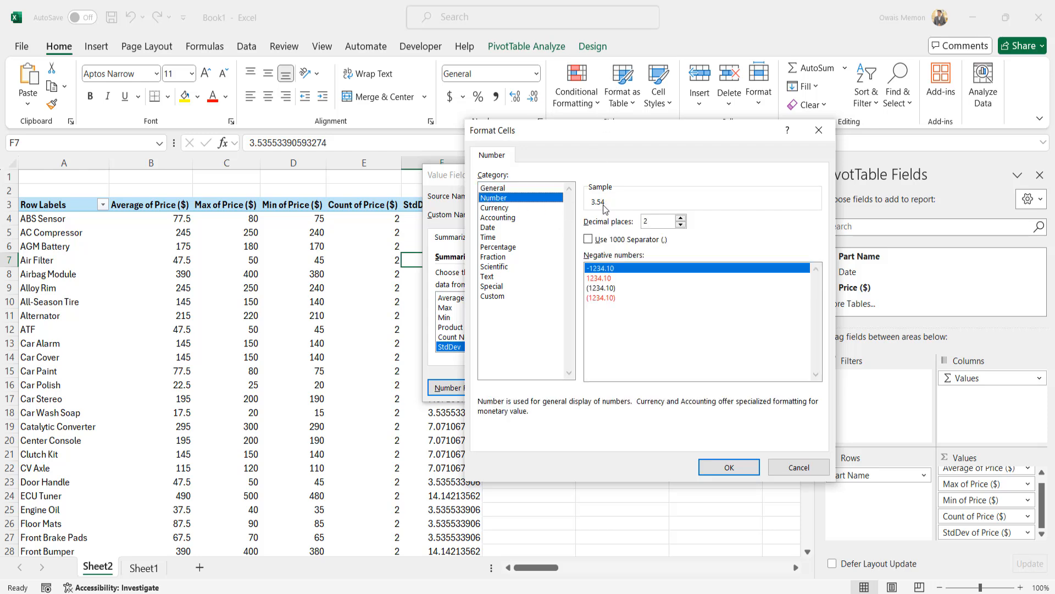
left_click(681, 218)
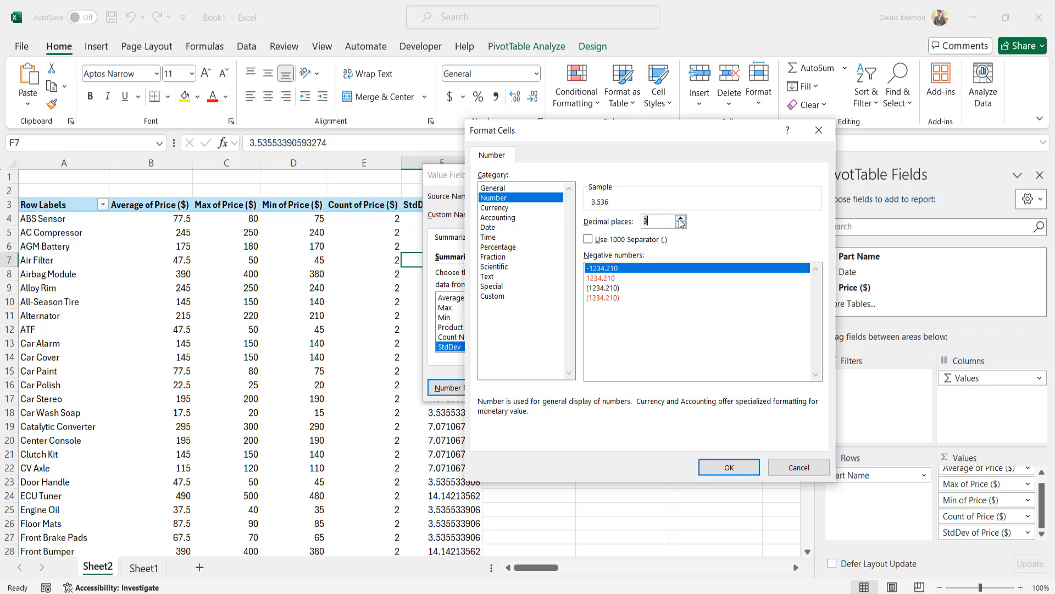
left_click(681, 225)
left_click(681, 225)
left_click(714, 465)
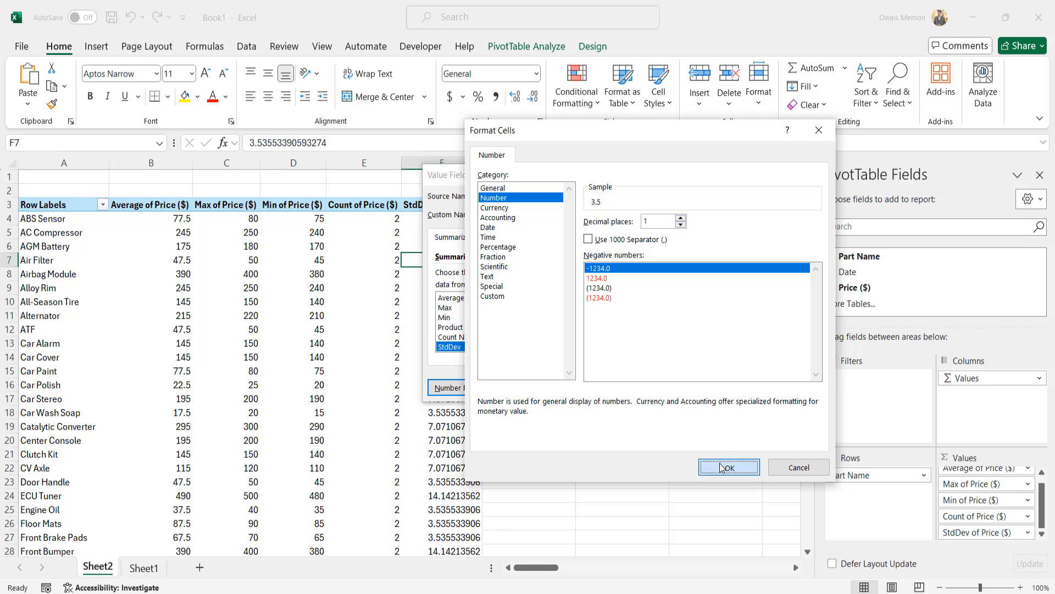
left_click(590, 386)
left_click(572, 396)
Step: Review the pivot table's average, max, min, count and StdDev price columns across the parts, and finish on empty cell A1
left_click(447, 239)
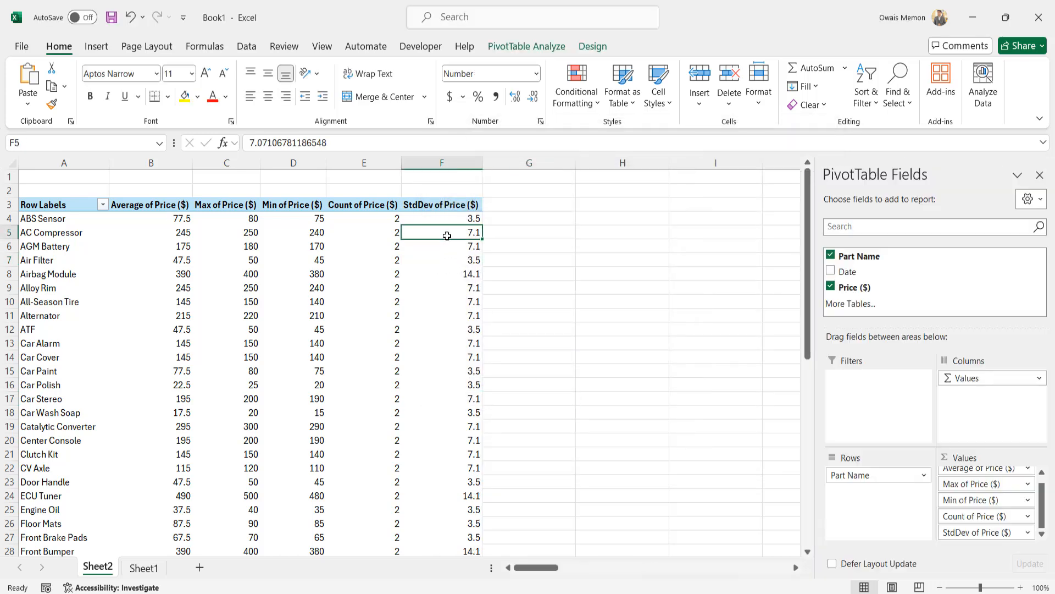
scroll(396, 484, "down", 5)
scroll(387, 483, "up", 5)
scroll(984, 520, "up", 1)
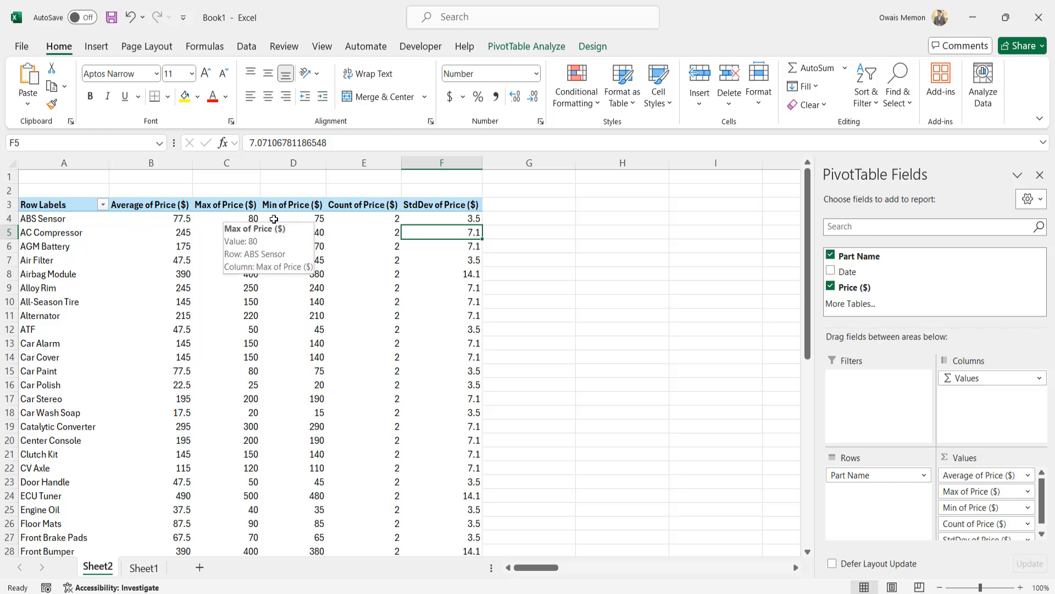
scroll(379, 278, "down", 3)
scroll(379, 277, "up", 3)
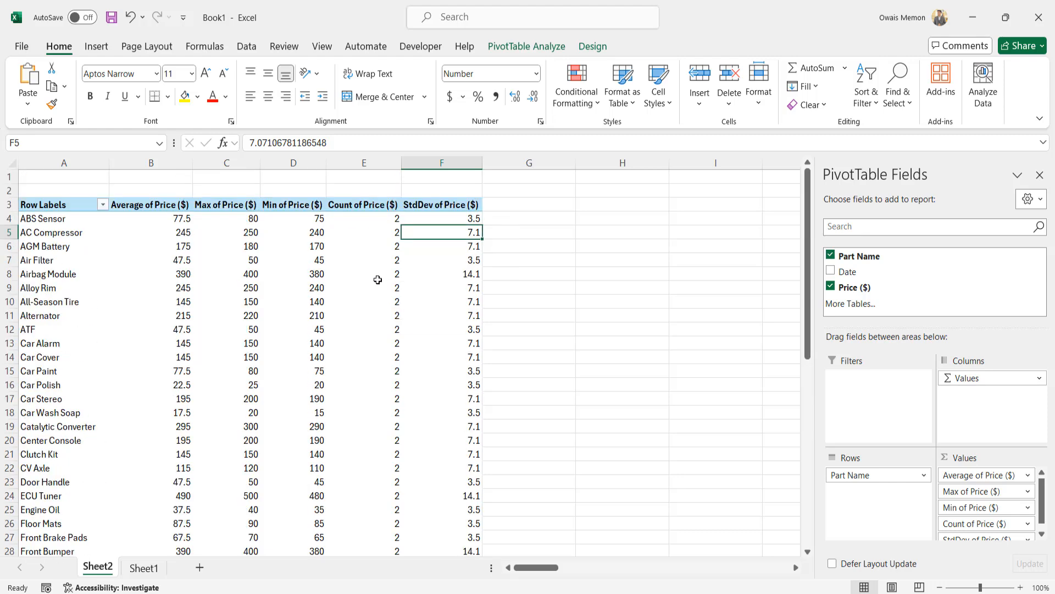
scroll(378, 279, "down", 4)
scroll(378, 280, "up", 4)
left_click(354, 273)
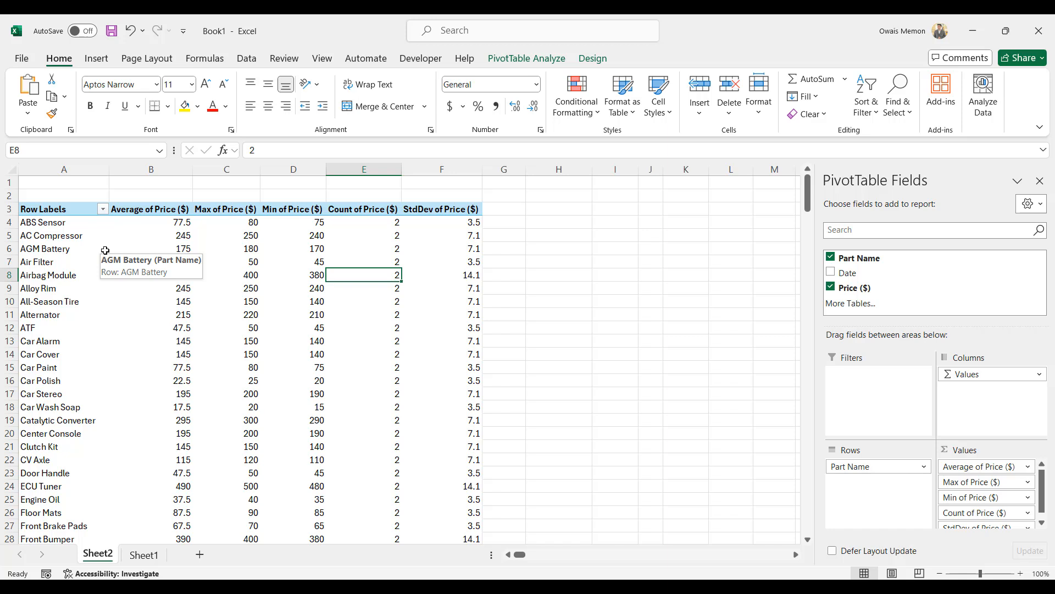
left_click(44, 187)
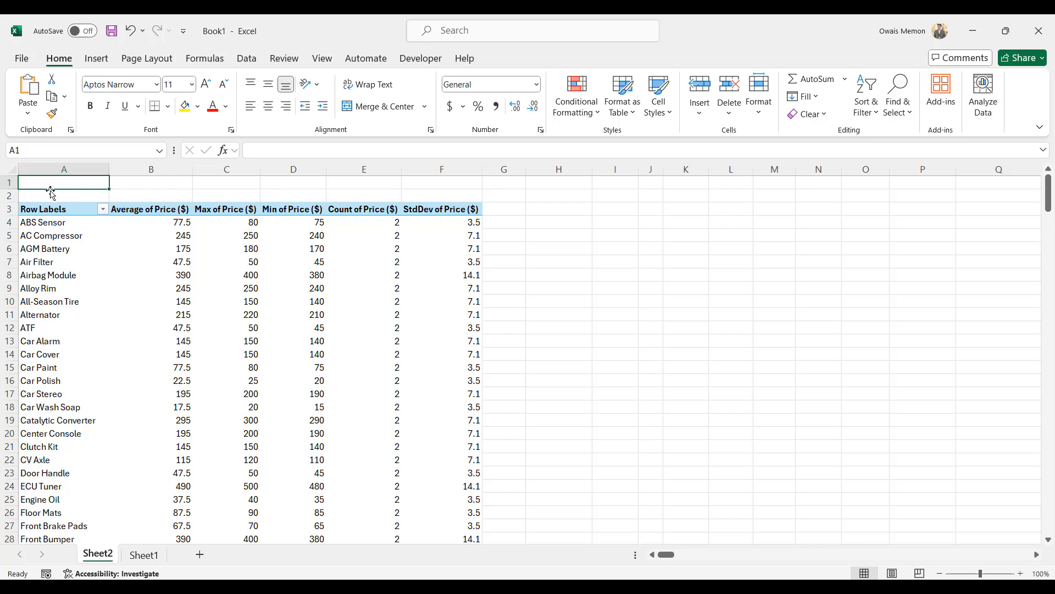